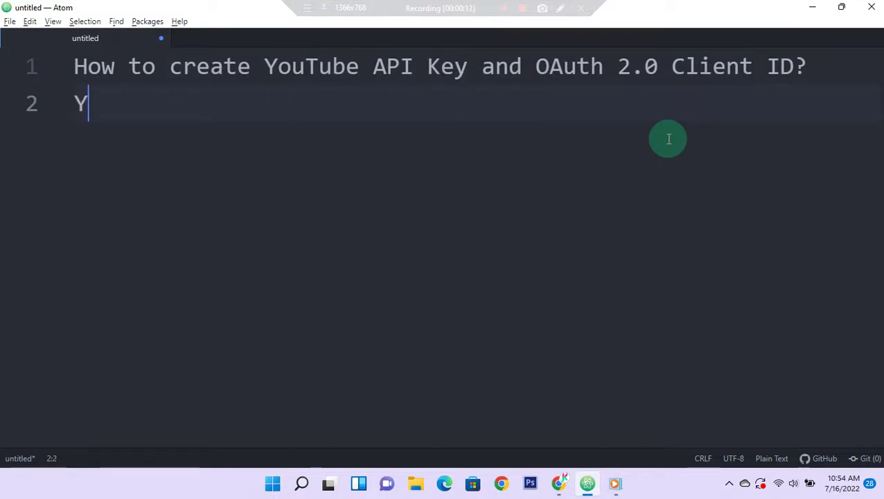
Step: Add the note line 'should have added your app in your firebase console'
{"action": "type", "text": "sho"}
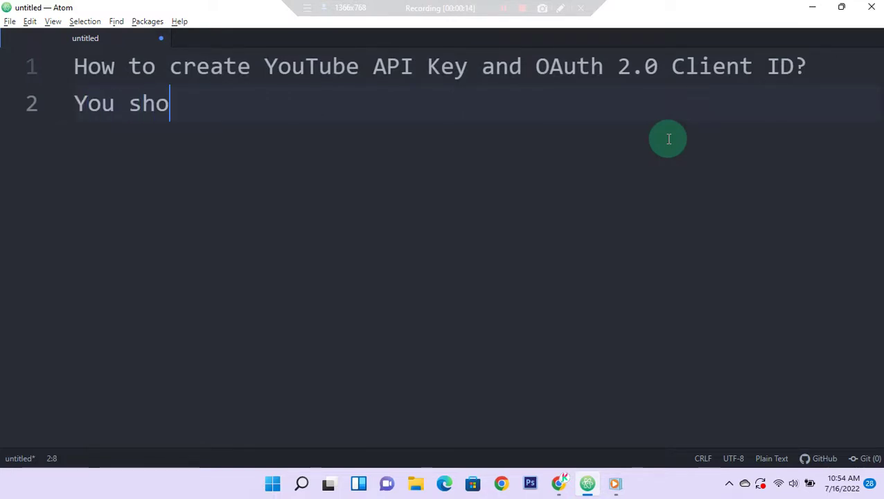
{"action": "type", "text": "uld have "}
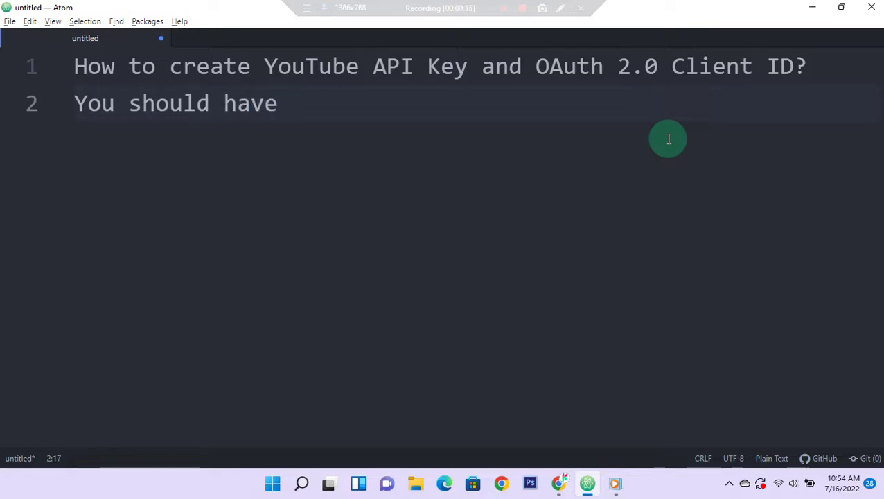
{"action": "type", "text": "add"}
{"action": "key", "text": "BackSpace"}
{"action": "key", "text": "BackSpace"}
{"action": "type", "text": "addre"}
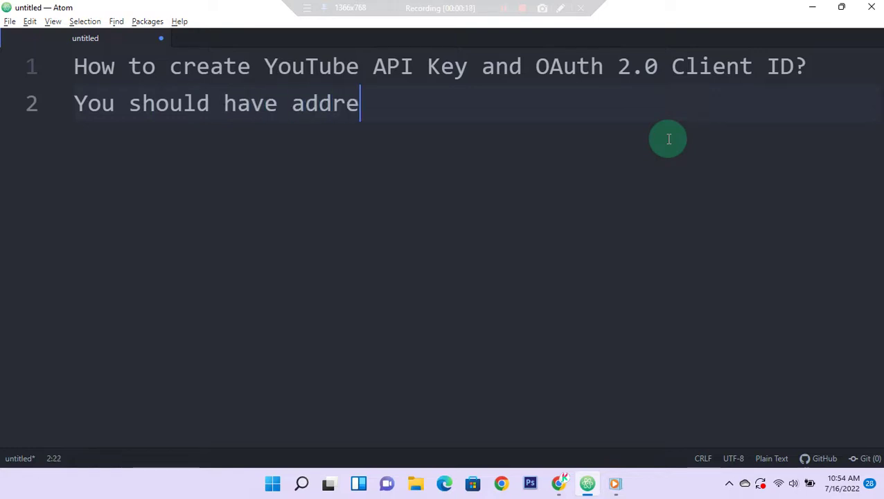
{"action": "key", "text": "BackSpace"}
{"action": "key", "text": "BackSpace"}
{"action": "type", "text": "ed y"}
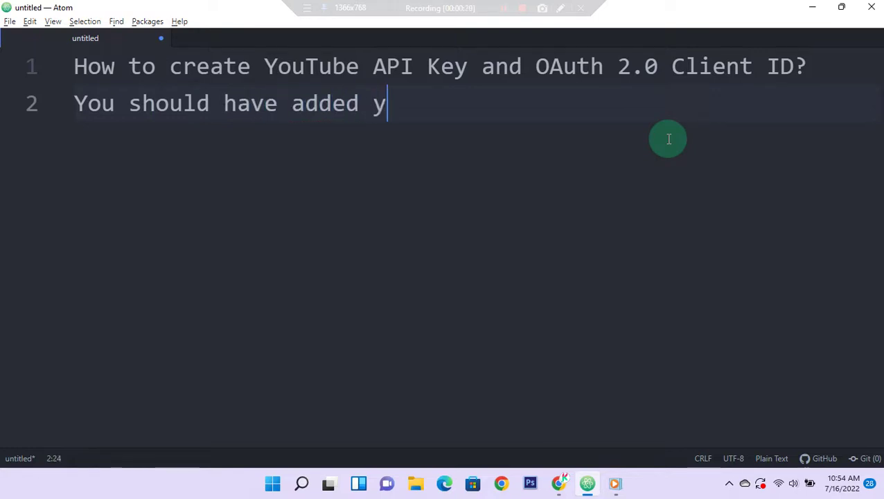
{"action": "type", "text": "our app"}
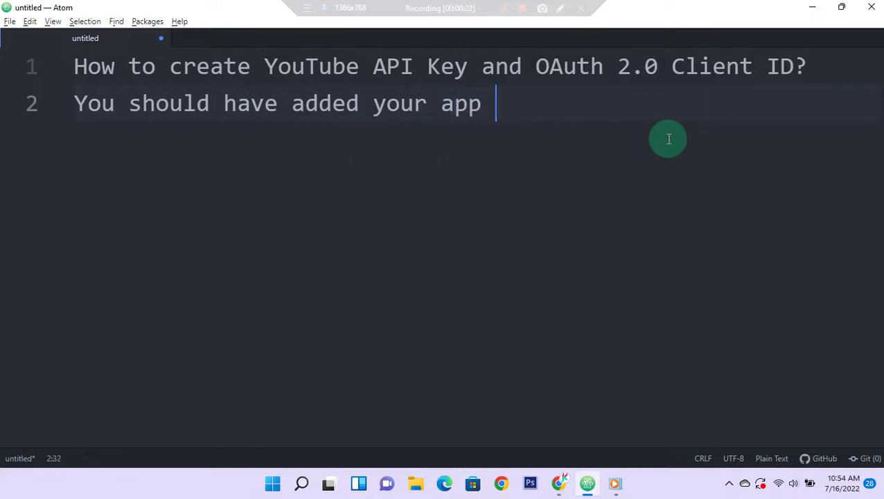
{"action": "type", "text": " in your fire"}
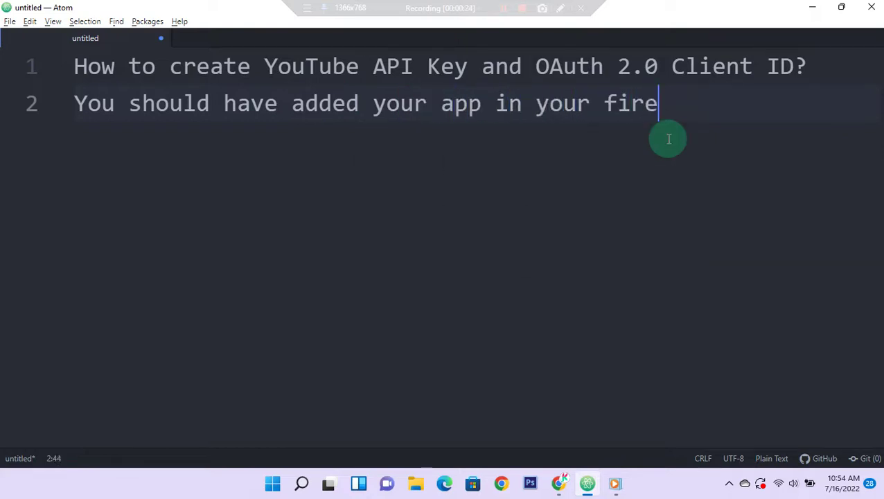
{"action": "type", "text": "base console"}
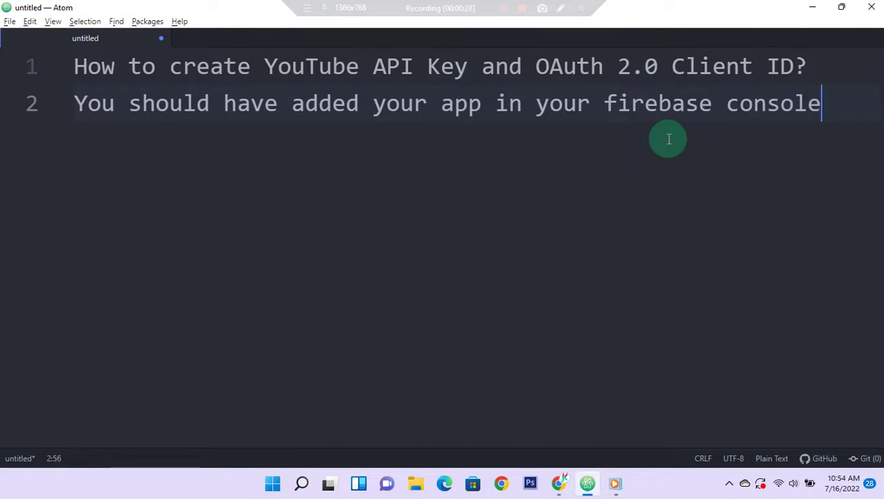
{"action": "key", "text": "Return"}
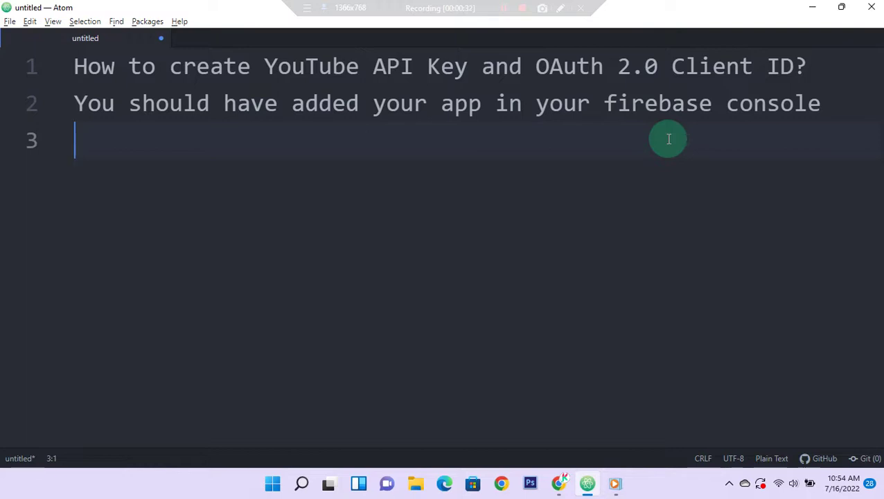
Step: Add a second note line telling the reader to go to the Google Cloud console next
{"action": "type", "text": "After that"}
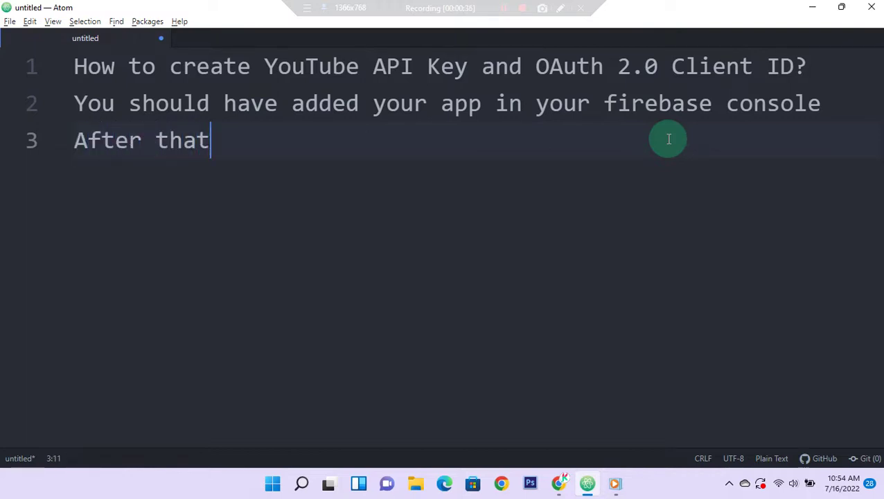
{"action": "type", "text": " goto "}
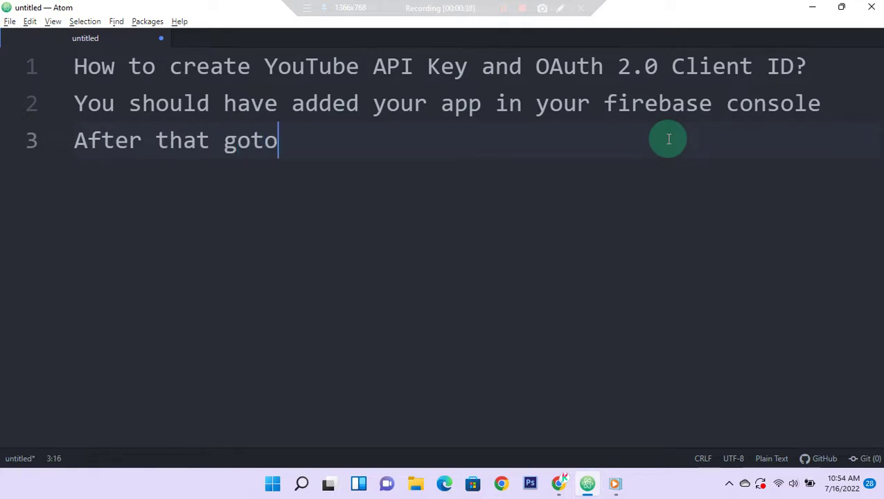
{"action": "type", "text": "c"}
{"action": "key", "text": "BackSpace"}
{"action": "type", "text": "googl"}
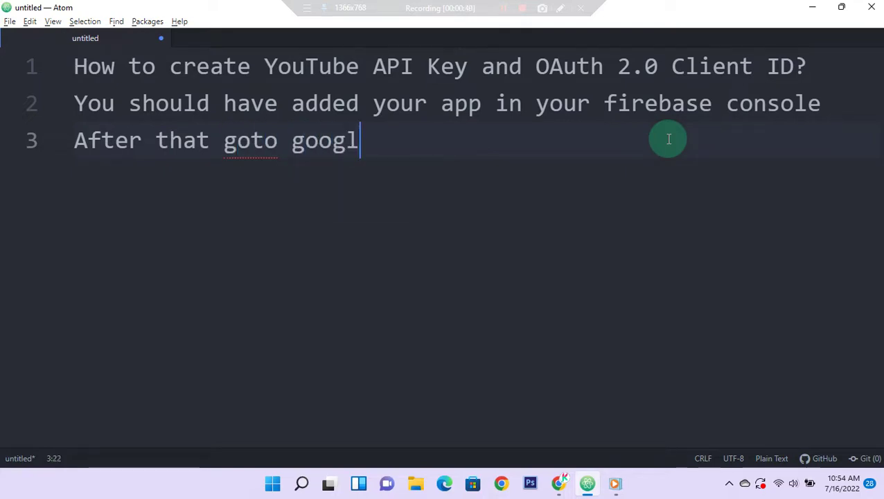
{"action": "type", "text": "e cl"}
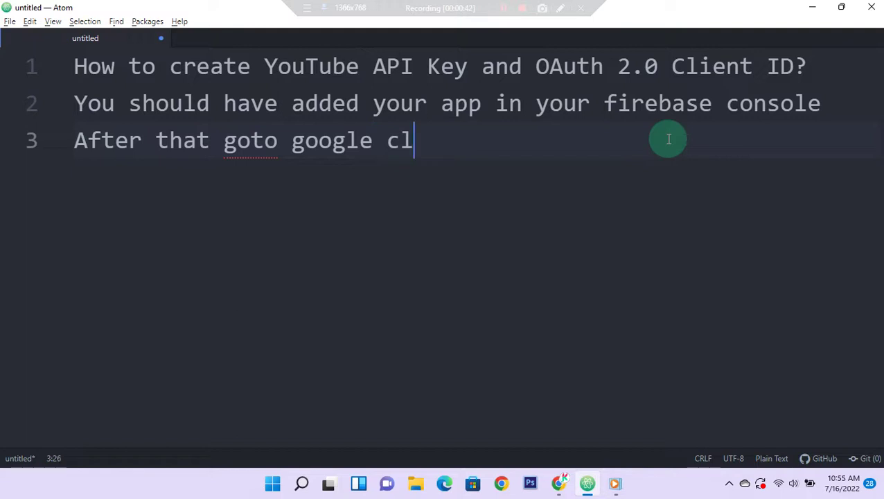
{"action": "type", "text": "uoud con"}
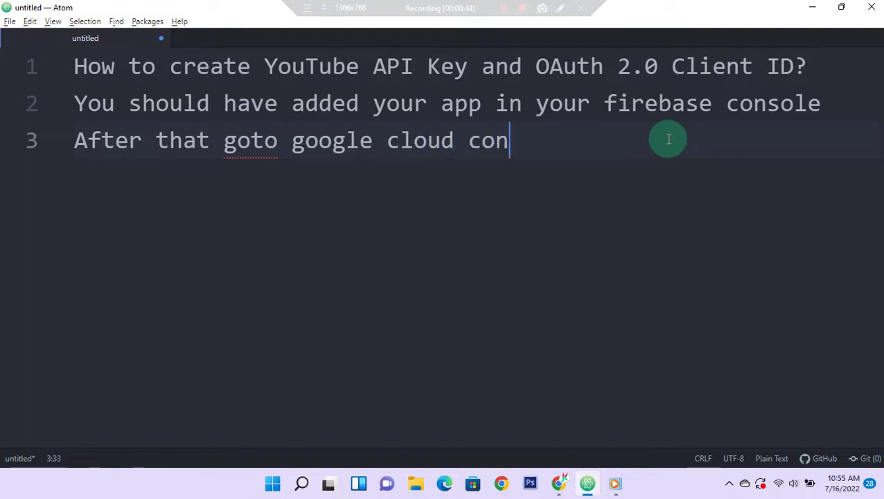
{"action": "type", "text": "sole."}
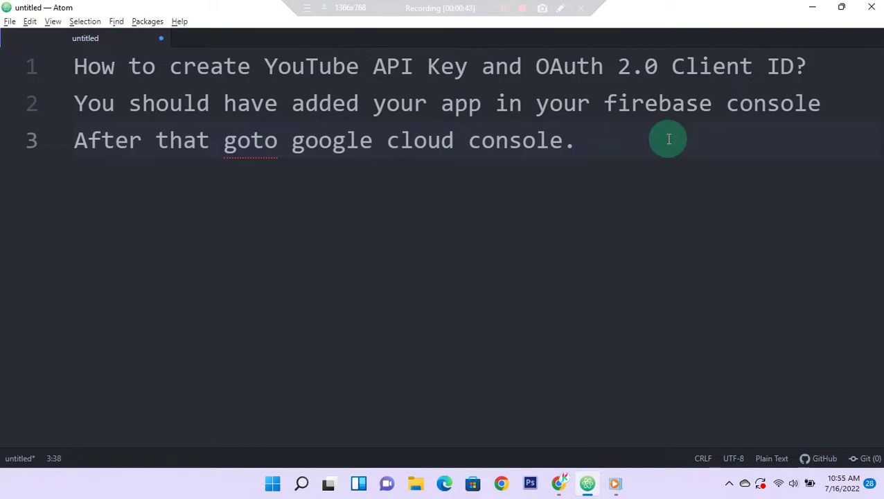
{"action": "key", "text": "Return"}
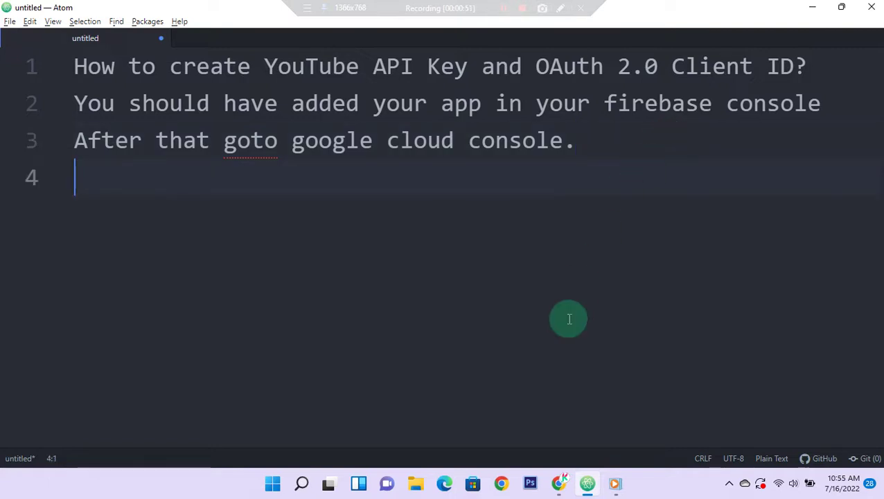
{"action": "key", "text": "alt+Tab"}
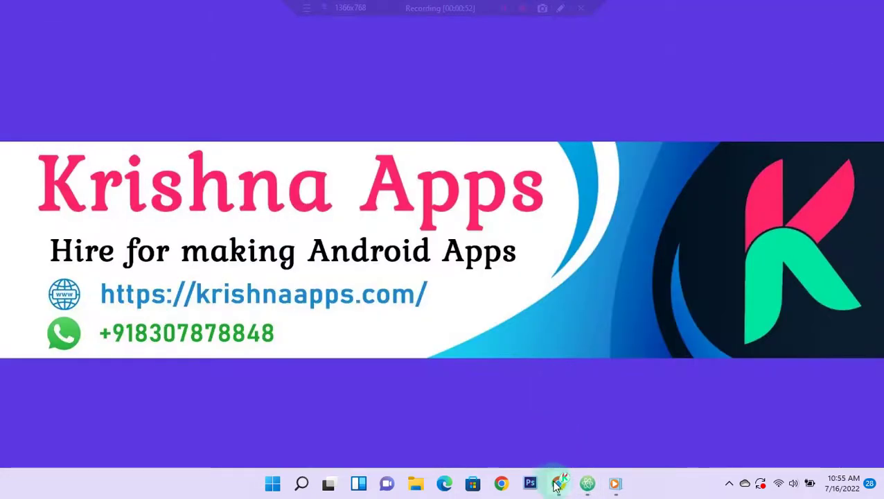
Step: Search Google in Chrome for 'firebase console'
{"action": "left_click", "coordinate": [558, 483]}
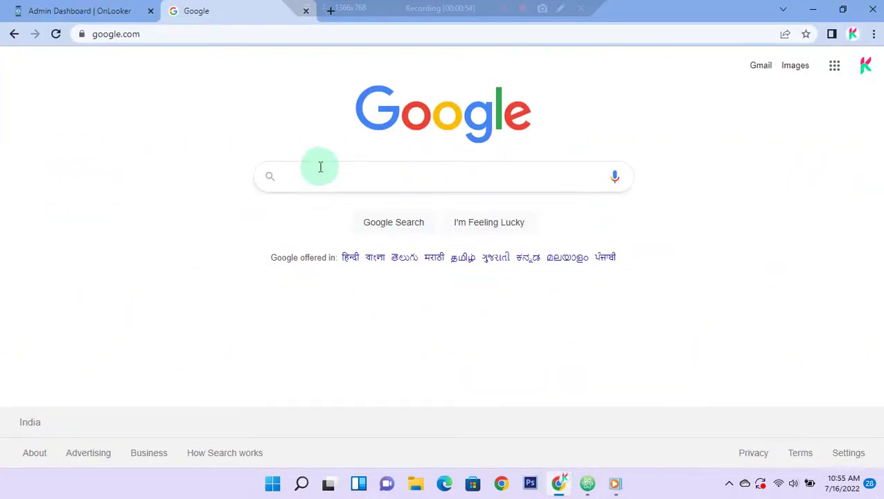
{"action": "left_click", "coordinate": [339, 179]}
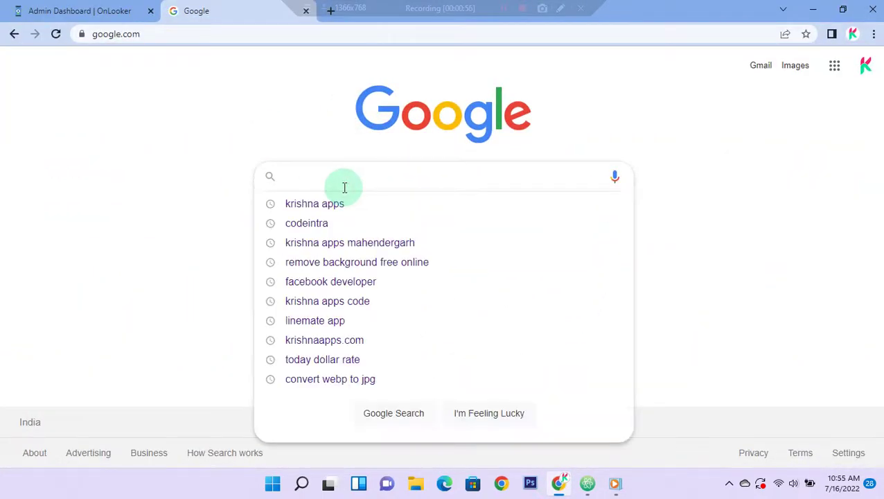
{"action": "type", "text": "firebase c"}
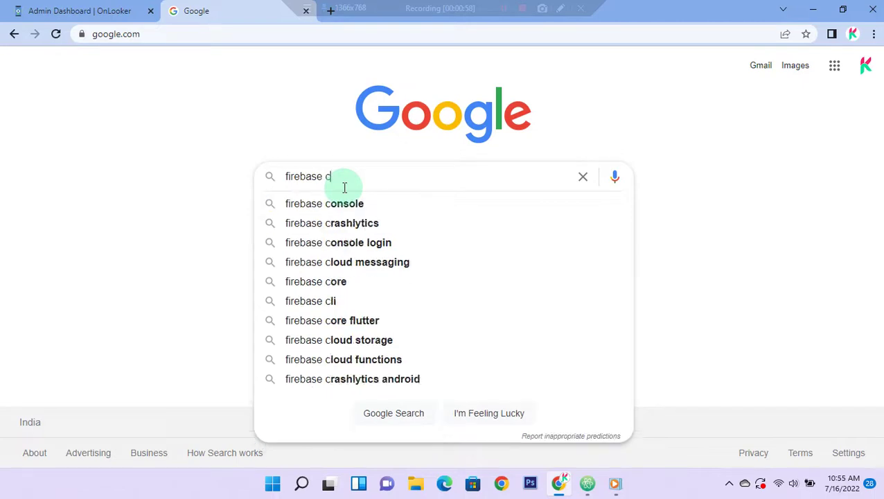
{"action": "type", "text": "onsole"}
{"action": "key", "text": "Return"}
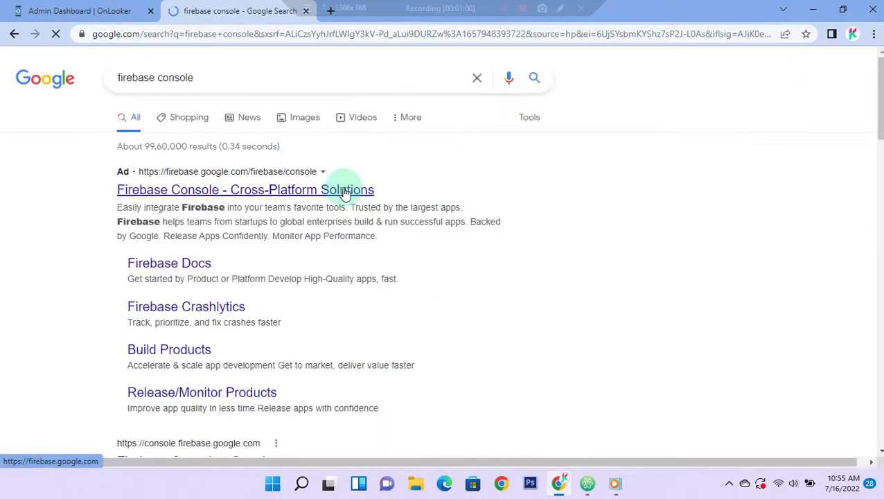
{"action": "scroll", "coordinate": [378, 346], "scroll_direction": "down", "scroll_amount": 2}
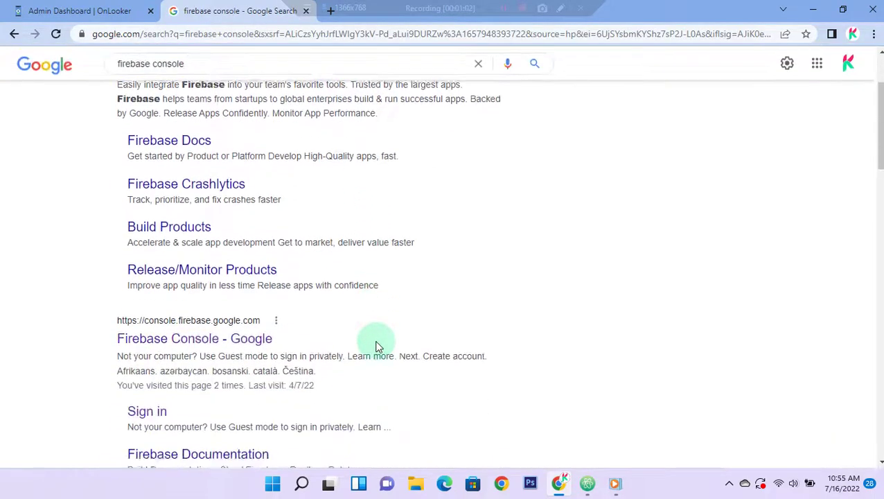
{"action": "scroll", "coordinate": [377, 347], "scroll_direction": "down", "scroll_amount": 1}
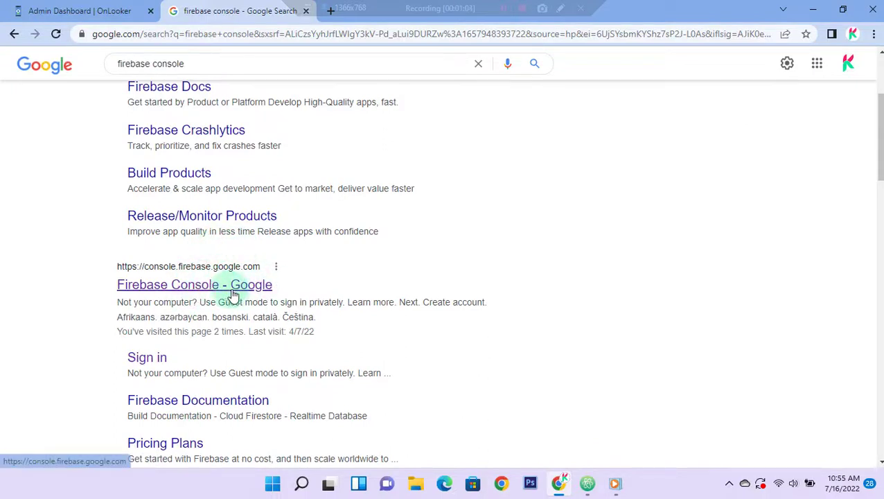
Step: Open the Firebase Console result and go into the Lucky Spin project
{"action": "left_click", "coordinate": [202, 293]}
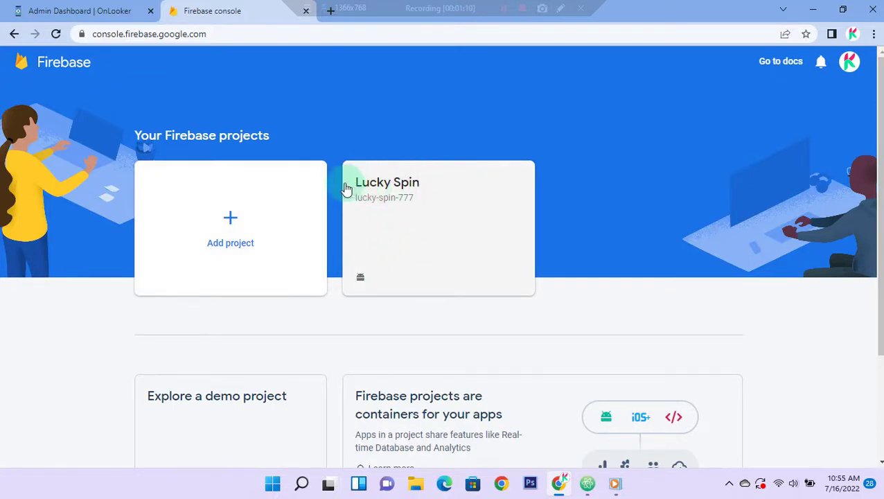
{"action": "left_click_drag", "start_coordinate": [354, 183], "coordinate": [426, 187]}
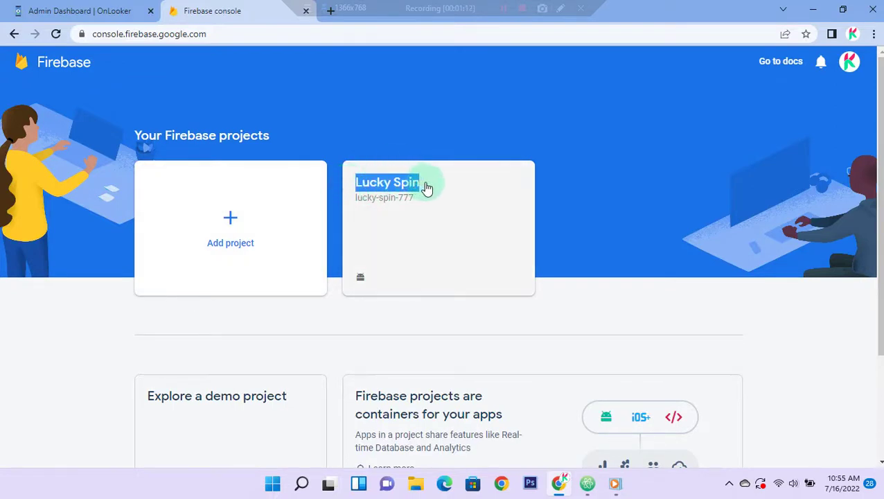
{"action": "left_click", "coordinate": [426, 187]}
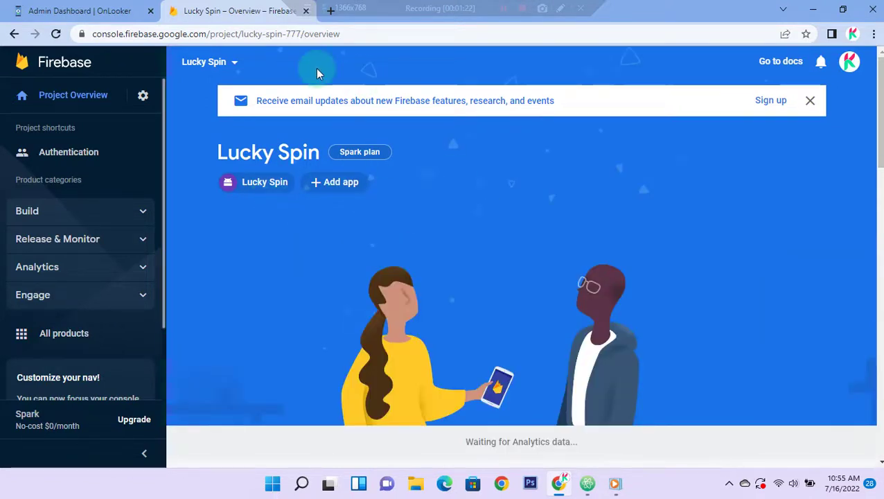
Step: In a new tab, search 'google cloud console' and open the Google Cloud Console result
{"action": "left_click", "coordinate": [331, 12]}
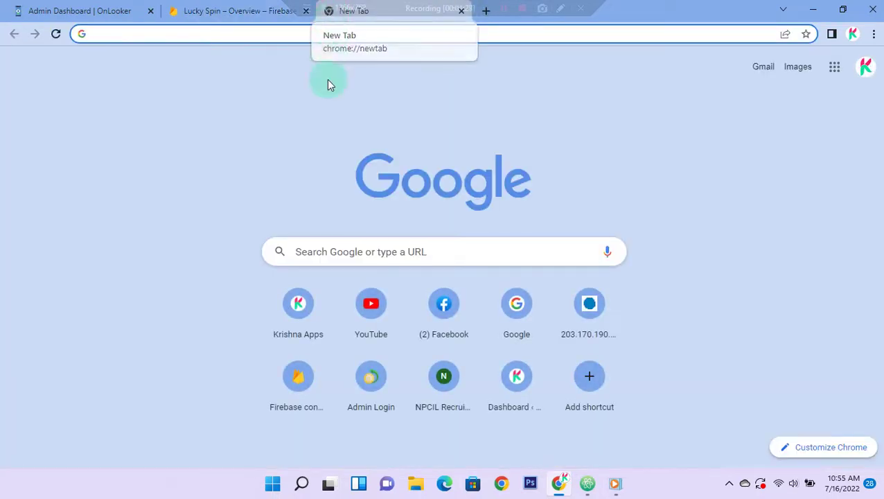
{"action": "left_click", "coordinate": [340, 252]}
{"action": "type", "text": "go"}
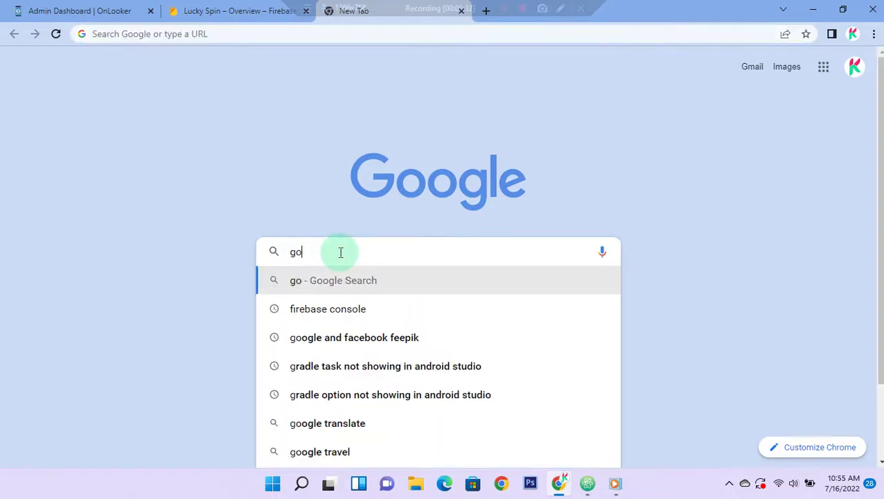
{"action": "type", "text": "ogle clo"}
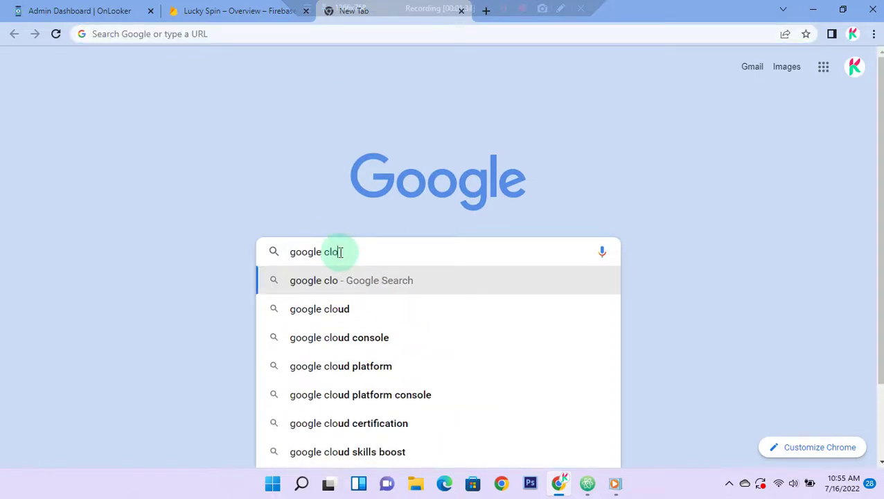
{"action": "type", "text": "ud"}
{"action": "key", "text": "Down"}
{"action": "key", "text": "Return"}
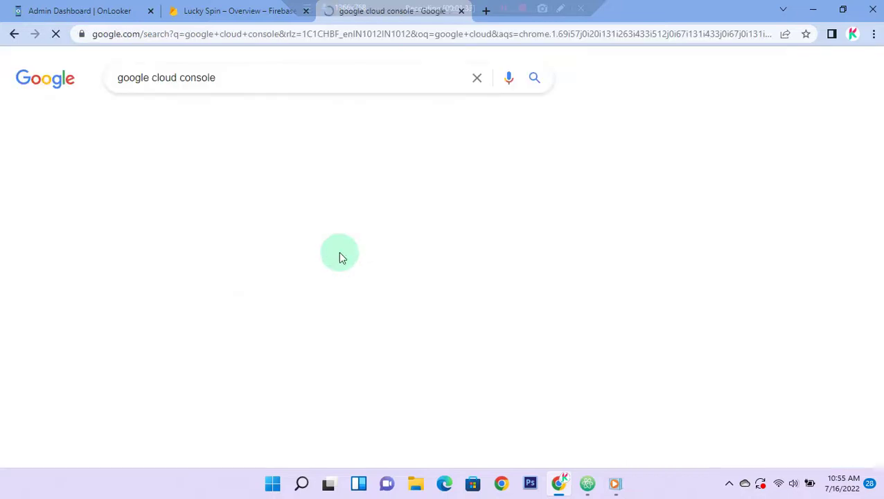
{"action": "left_click_drag", "start_coordinate": [223, 79], "coordinate": [102, 79]}
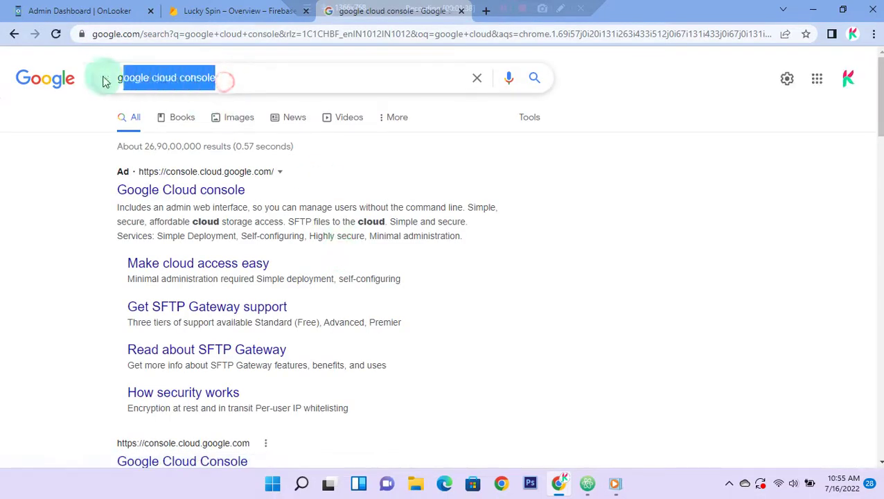
{"action": "left_click", "coordinate": [234, 77]}
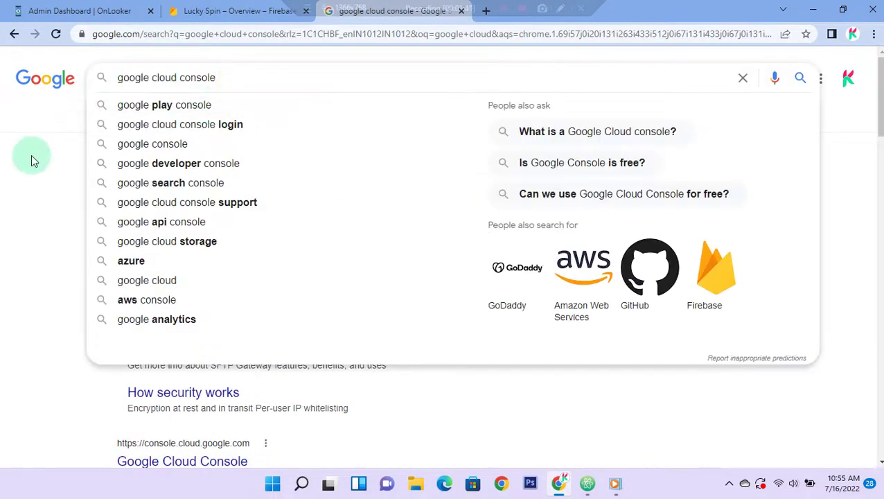
{"action": "left_click", "coordinate": [31, 156]}
{"action": "scroll", "coordinate": [86, 243], "scroll_direction": "down", "scroll_amount": 3}
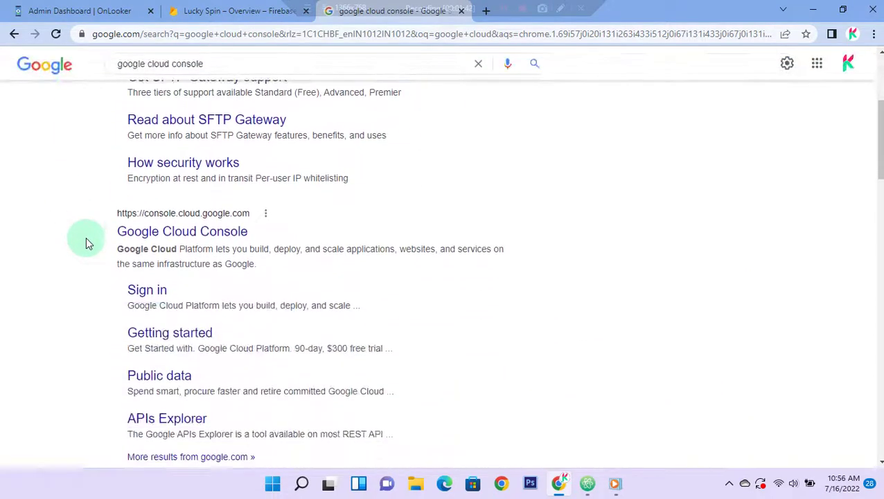
{"action": "left_click", "coordinate": [223, 235]}
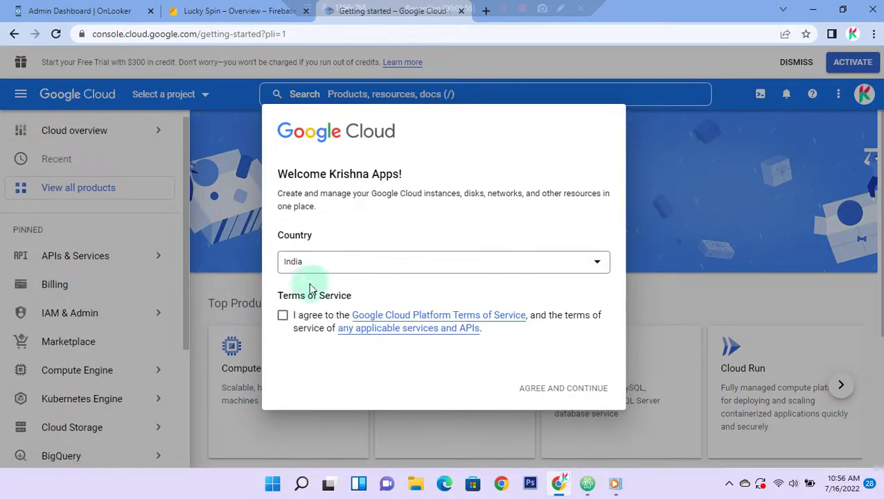
Step: Accept the Google Cloud Terms of Service, close the support tip, and return to Atom
{"action": "left_click", "coordinate": [282, 315]}
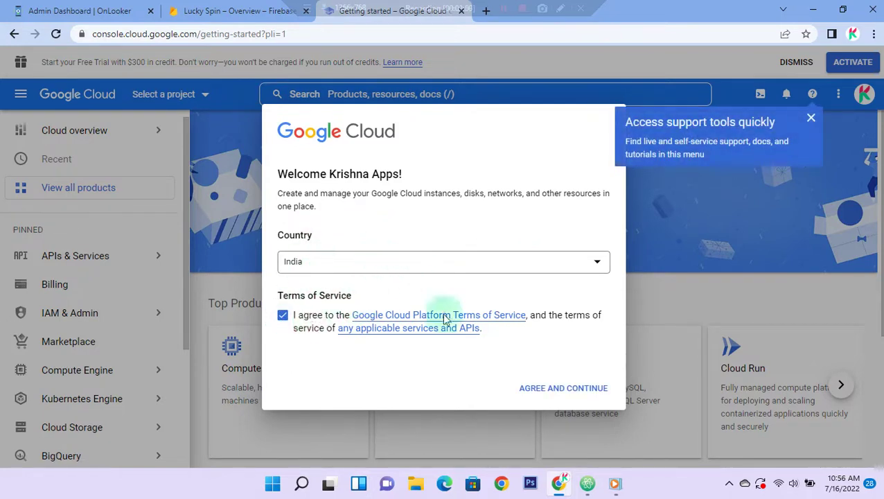
{"action": "left_click", "coordinate": [585, 392]}
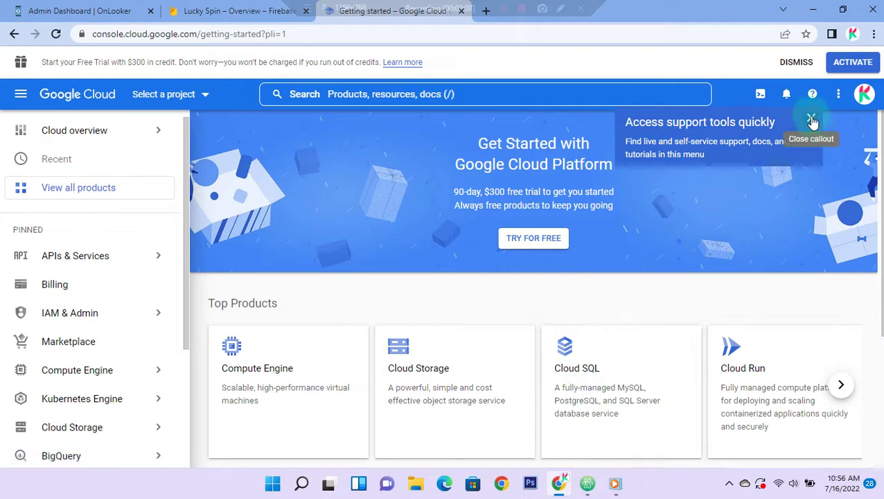
{"action": "left_click", "coordinate": [811, 118]}
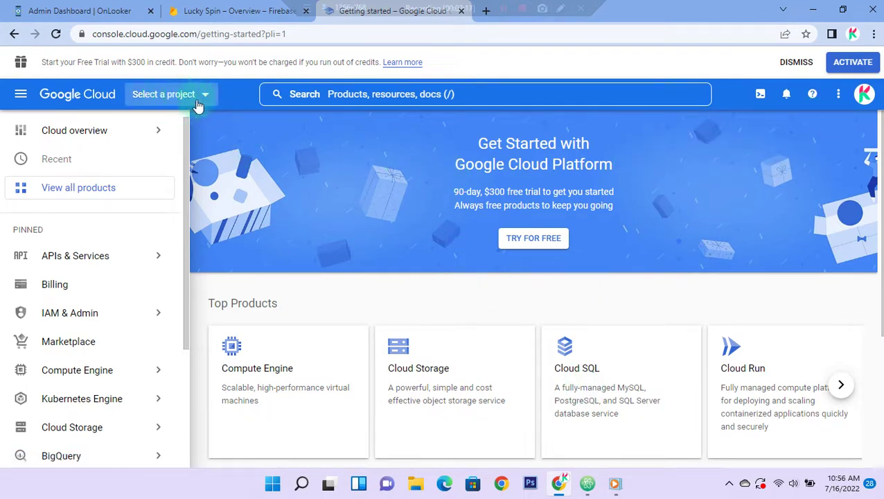
{"action": "left_click", "coordinate": [587, 483]}
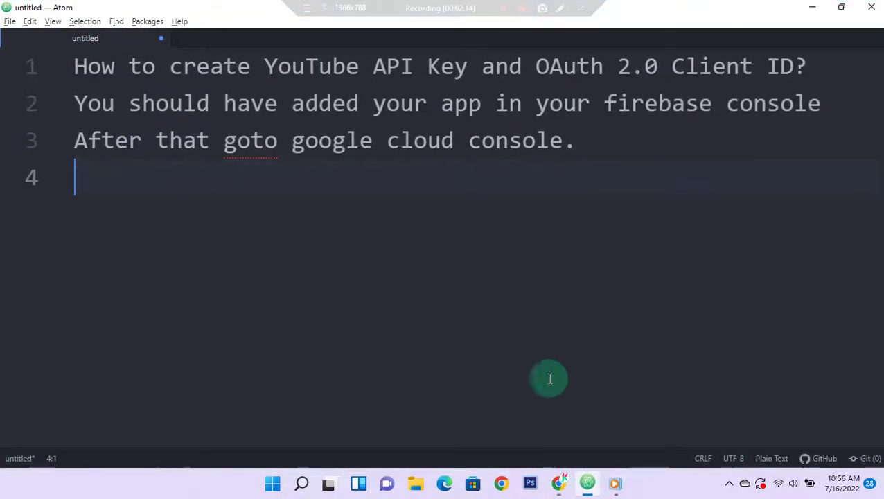
Step: Add the note line 'Click on the select project on top left side'
{"action": "key", "text": "Return"}
{"action": "type", "text": "Click o"}
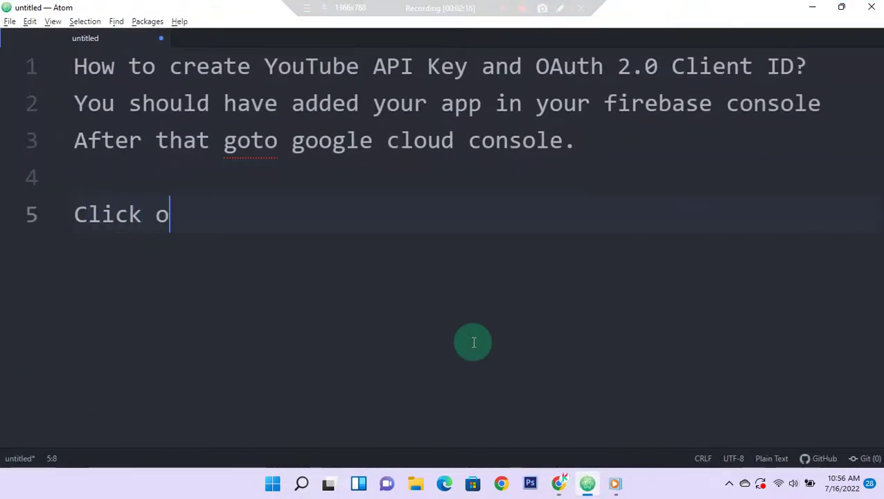
{"action": "type", "text": "n the sel"}
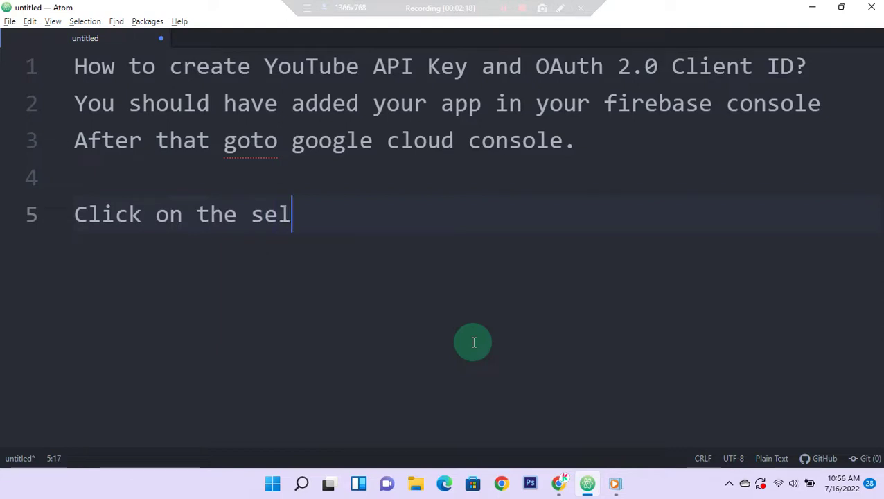
{"action": "type", "text": "ect project"}
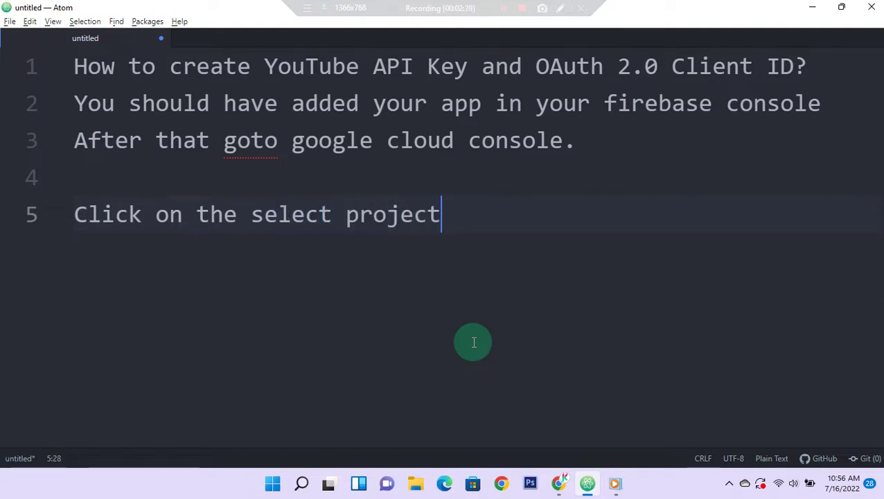
{"action": "type", "text": " on top"}
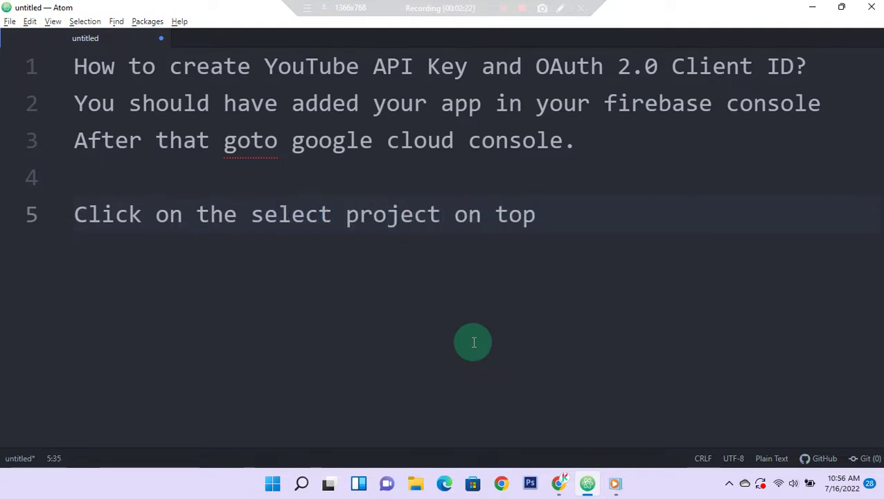
{"action": "type", "text": " left"}
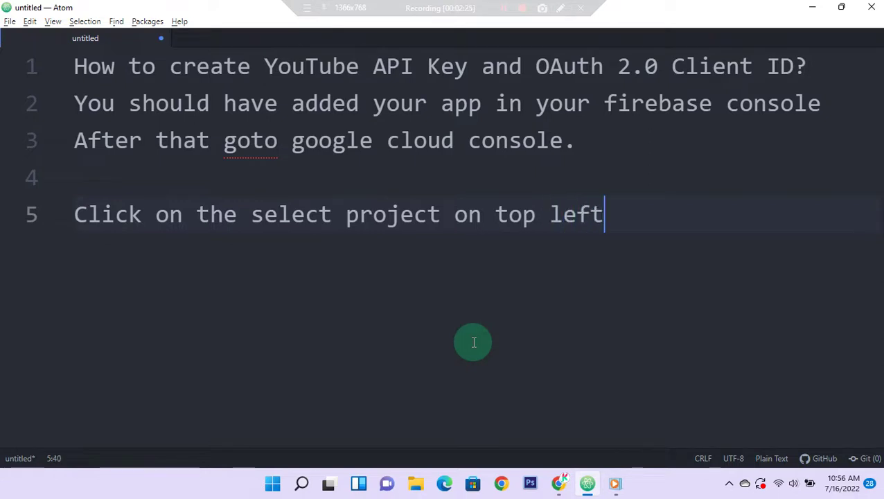
{"action": "type", "text": " side"}
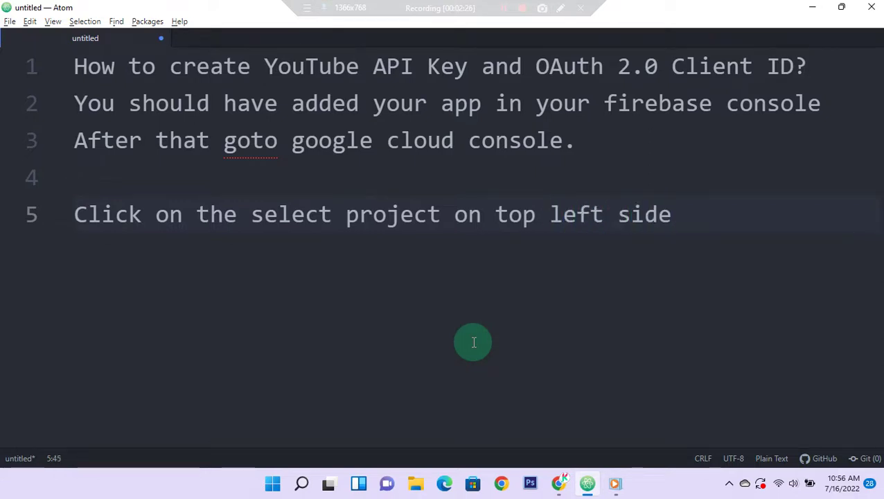
{"action": "key", "text": "alt+Tab"}
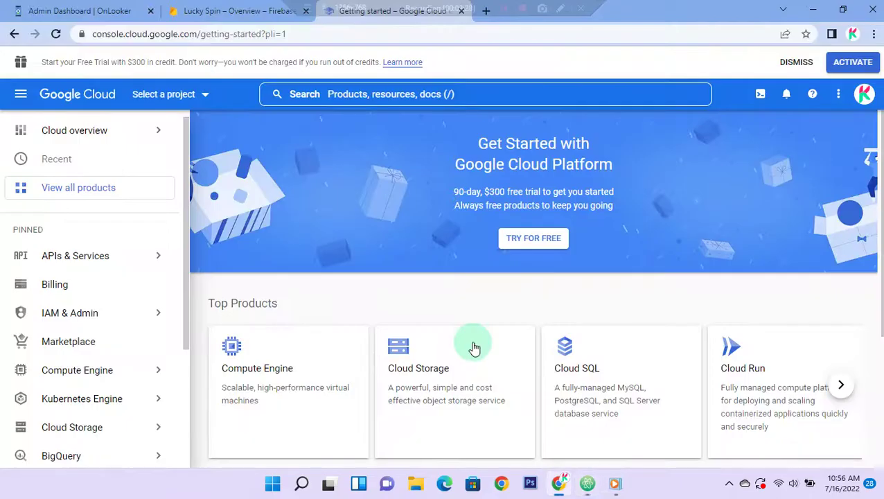
Step: Pick Lucky Spin (lucky-spin-777) in the Google Cloud project picker
{"action": "left_click", "coordinate": [207, 101]}
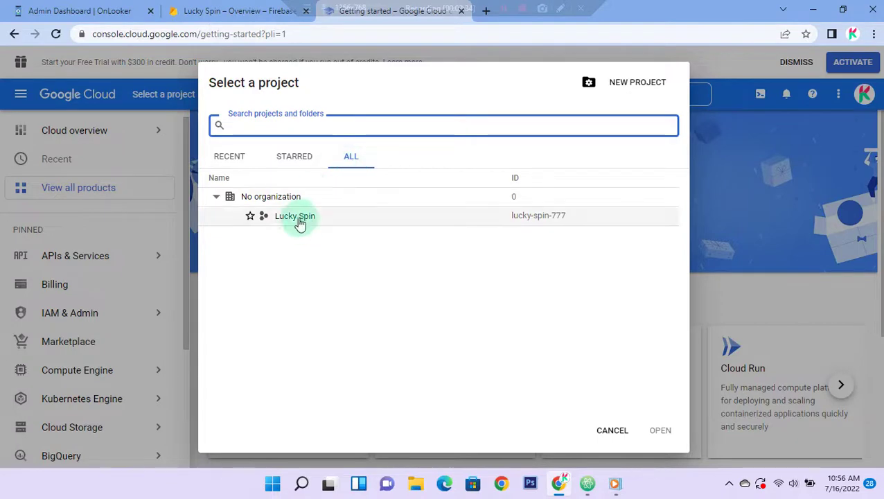
{"action": "left_click", "coordinate": [228, 11]}
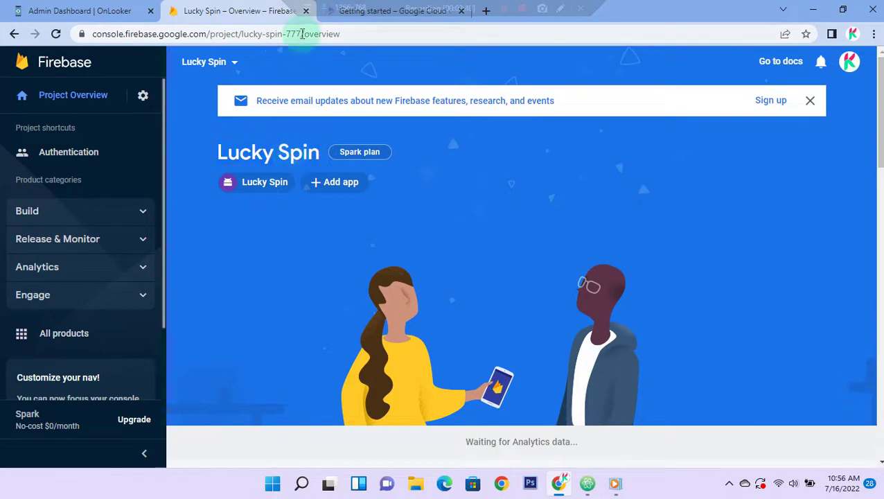
{"action": "left_click", "coordinate": [336, 12]}
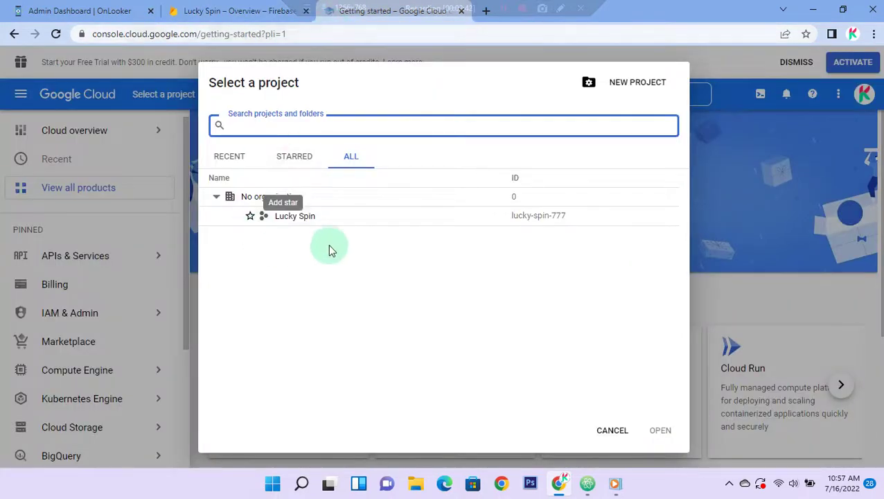
{"action": "left_click", "coordinate": [299, 217]}
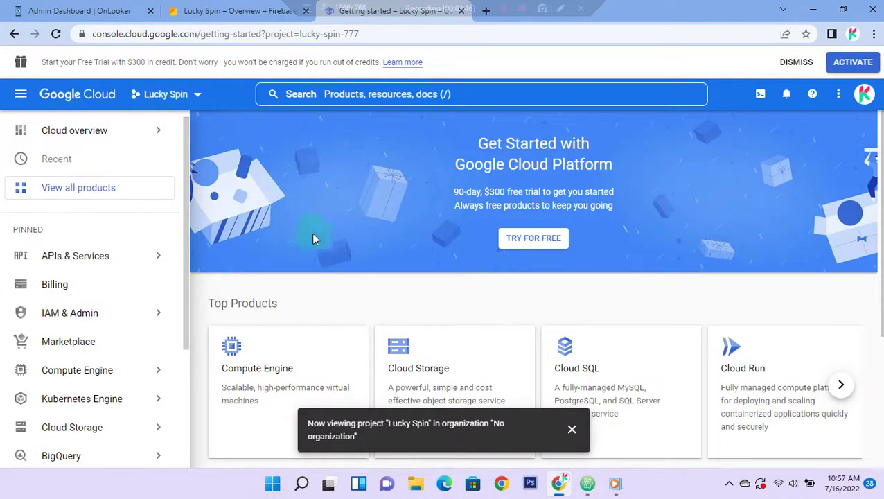
Step: Append 'Now search for' to line 5 and put the YouTube Data API V3 name on line 6
{"action": "mouse_move", "coordinate": [586, 481]}
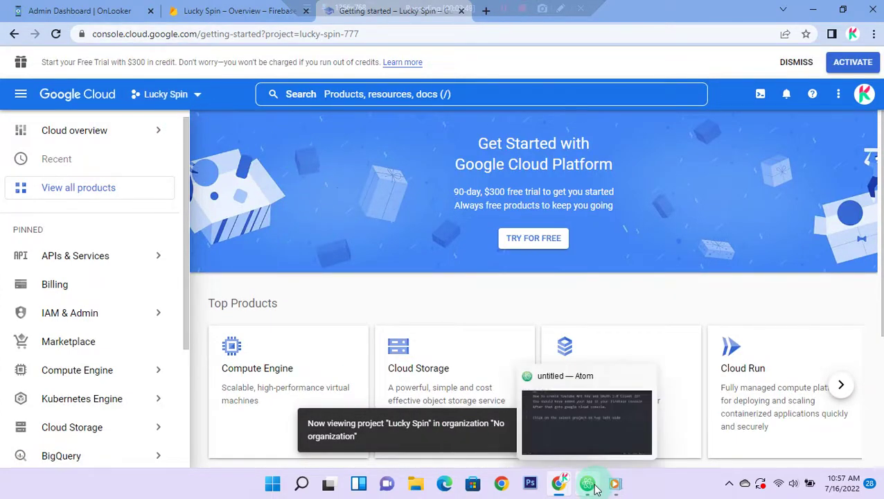
{"action": "left_click", "coordinate": [540, 365]}
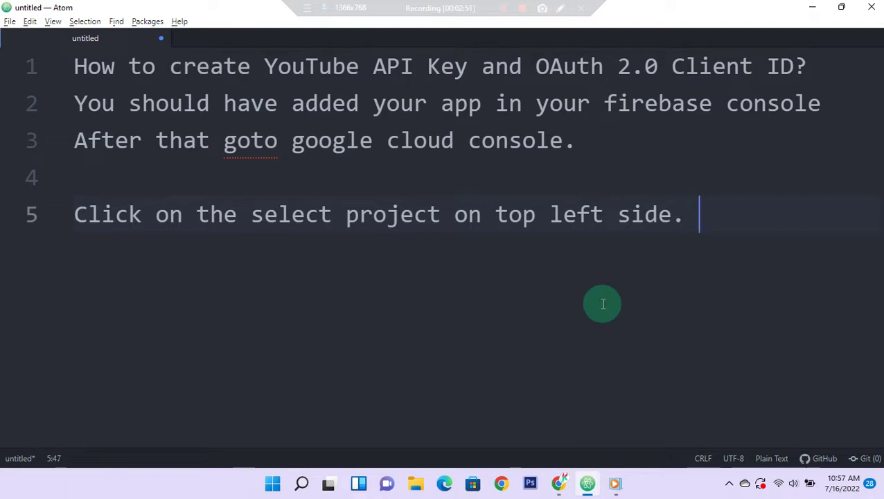
{"action": "type", "text": "Now search"}
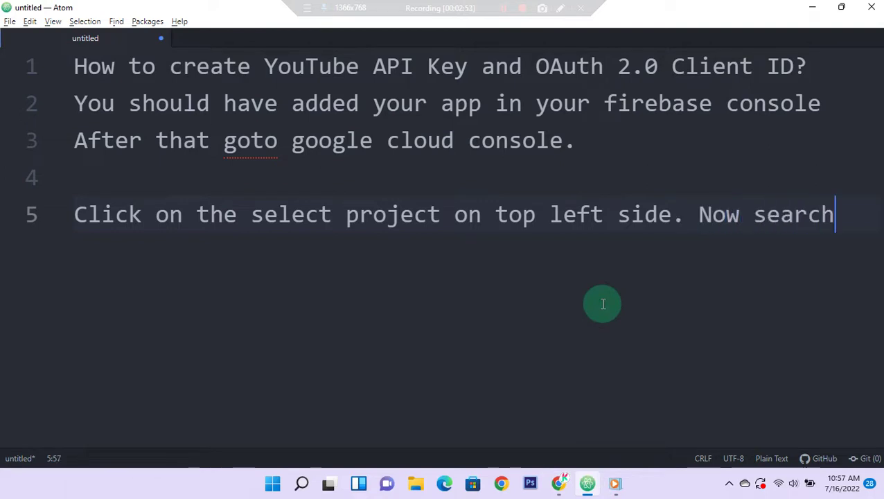
{"action": "type", "text": " for"}
{"action": "key", "text": "Return"}
{"action": "type", "text": "Y"}
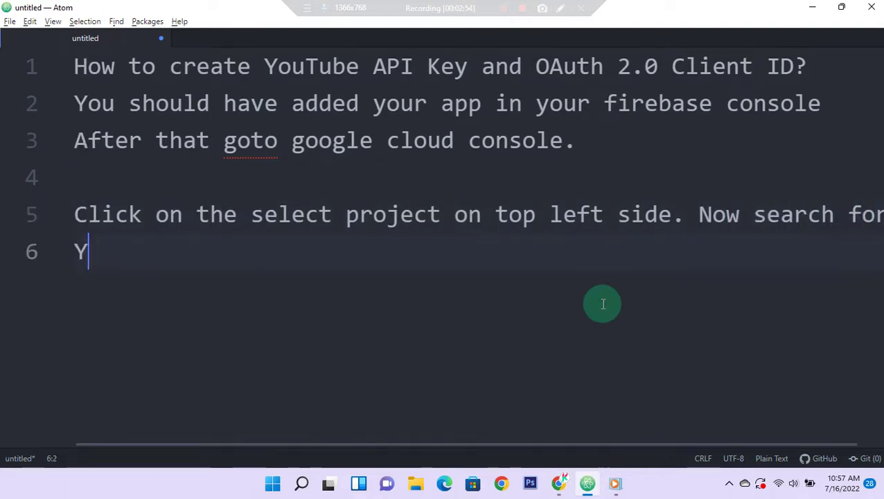
{"action": "type", "text": "uTube "}
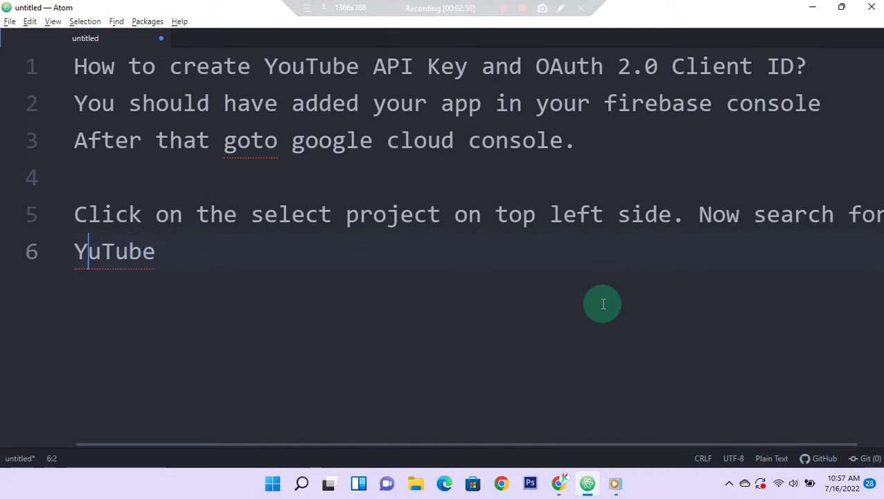
{"action": "type", "text": "o"}
{"action": "type", "text": "Data API V3"}
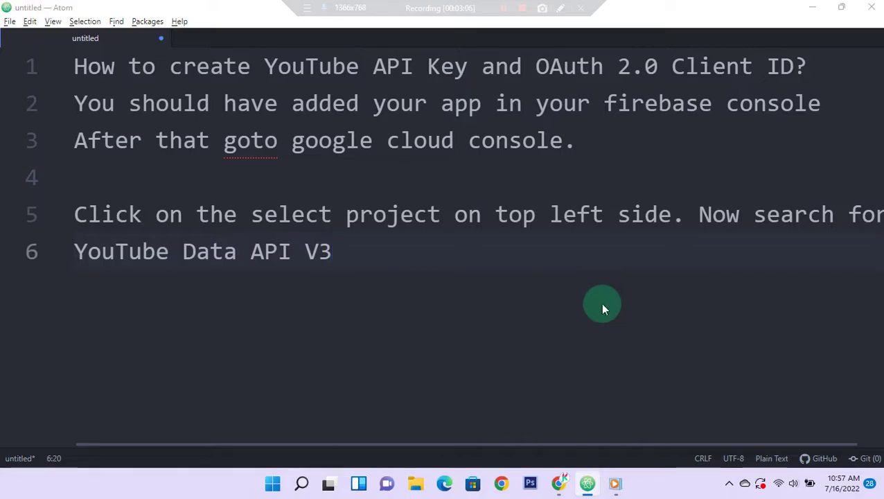
{"action": "key", "text": "alt+Tab"}
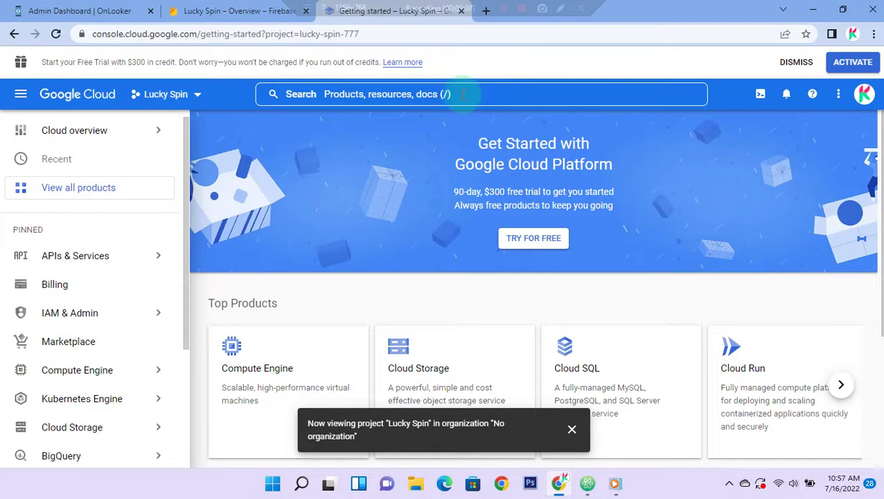
Step: Search the console for YouTube Data API V3, dismissing the project notice and survey
{"action": "left_click", "coordinate": [463, 94]}
{"action": "type", "text": "Youtube Data API V3"}
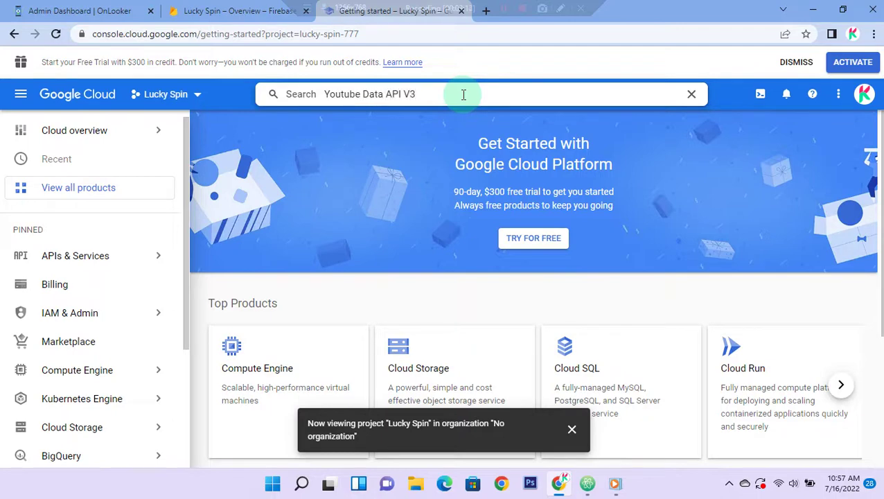
{"action": "key", "text": "Return"}
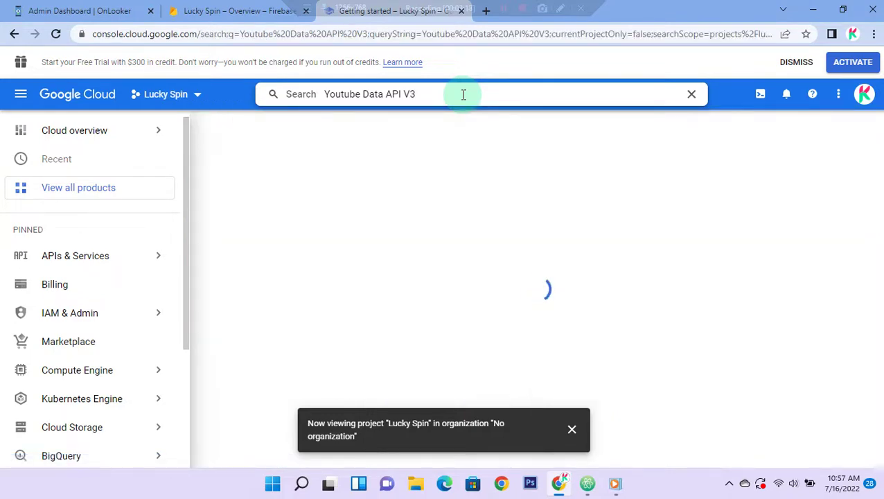
{"action": "left_click", "coordinate": [572, 430]}
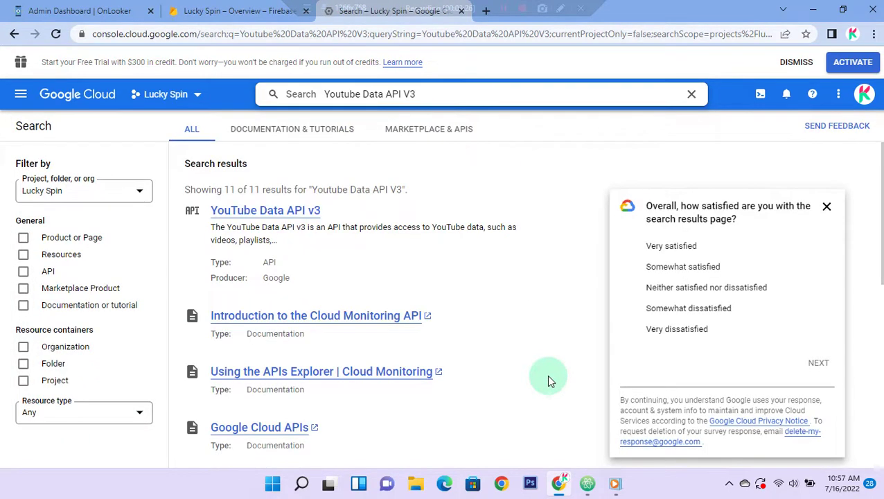
{"action": "left_click", "coordinate": [826, 207]}
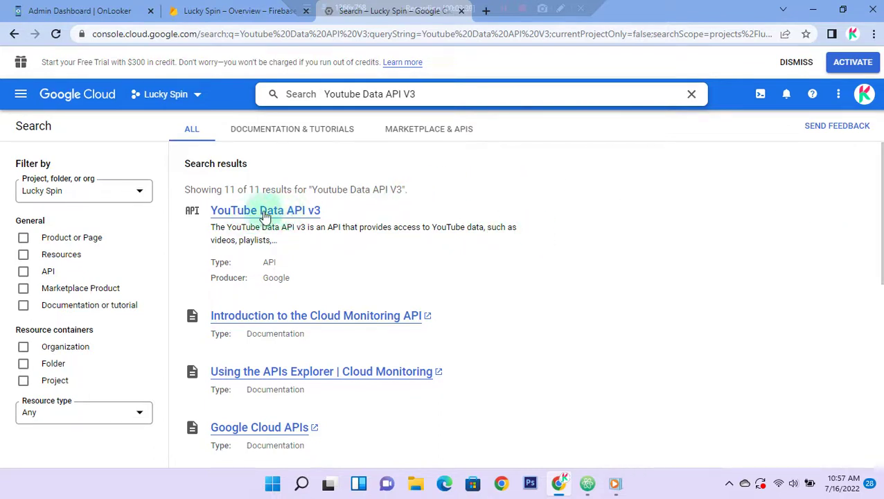
Step: Open the YouTube Data API v3 marketplace page from the search results
{"action": "left_click_drag", "start_coordinate": [341, 213], "coordinate": [204, 217]}
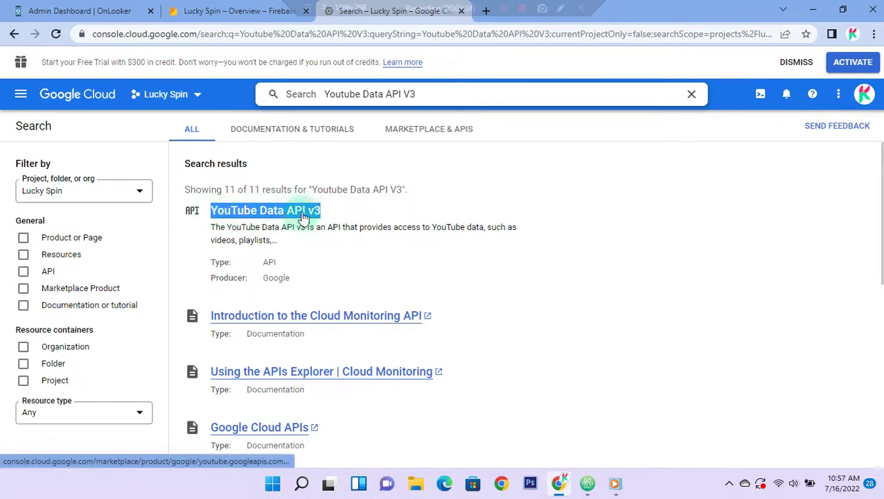
{"action": "left_click", "coordinate": [356, 212]}
{"action": "left_click", "coordinate": [277, 216]}
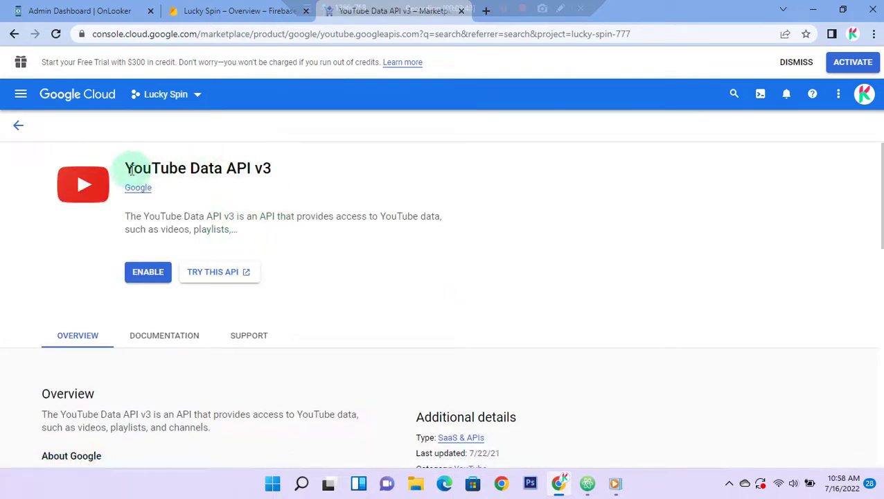
{"action": "left_click_drag", "start_coordinate": [127, 170], "coordinate": [278, 174]}
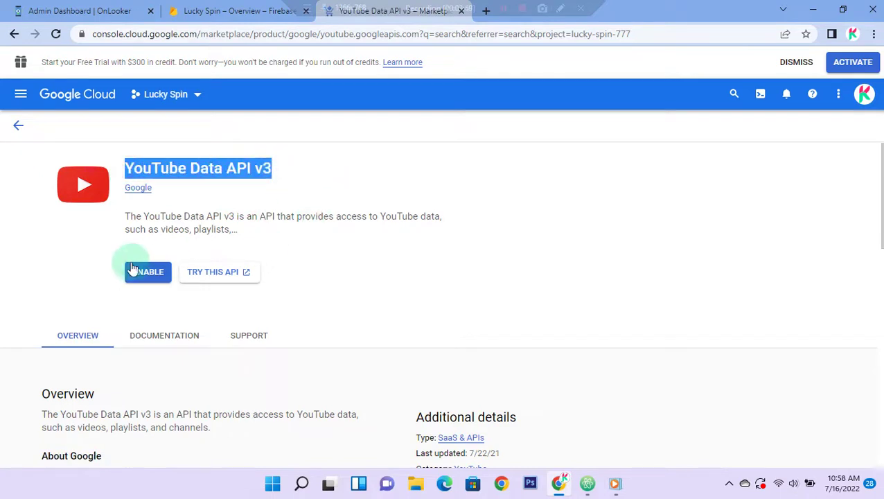
{"action": "left_click", "coordinate": [459, 269]}
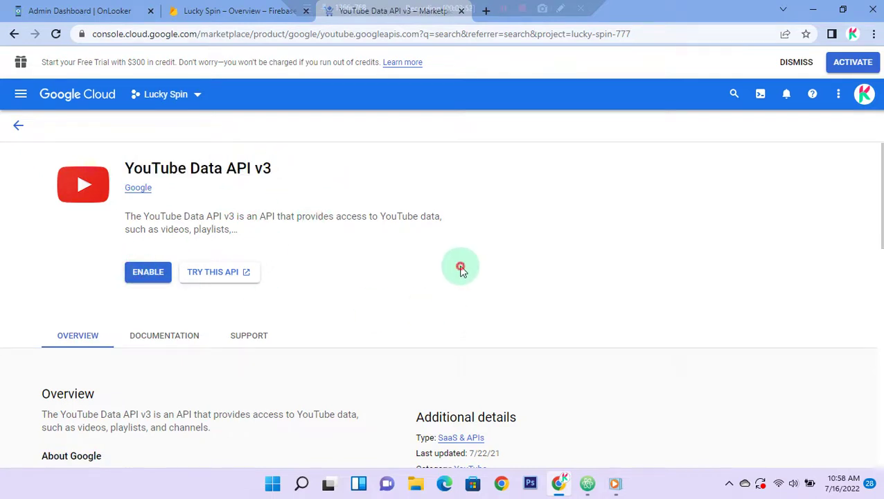
Step: Append ', Click to Enable it.' to line 6 of the Atom notes
{"action": "left_click", "coordinate": [586, 483]}
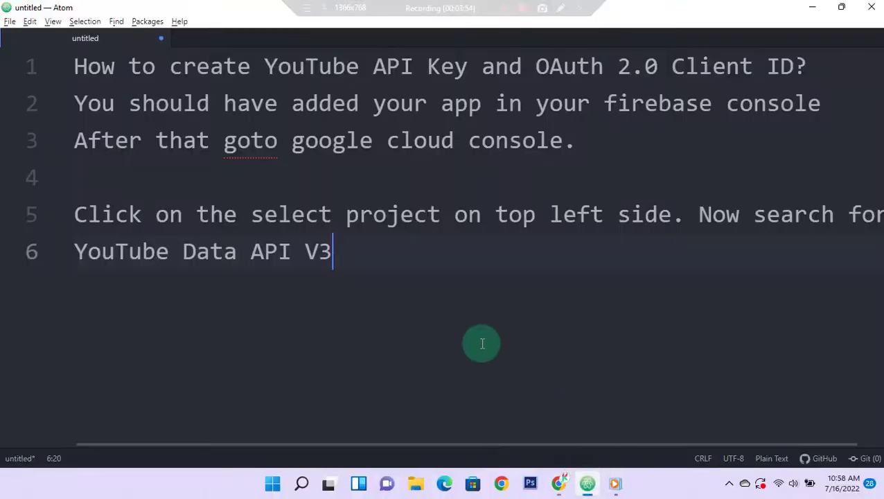
{"action": "type", "text": ", Ci"}
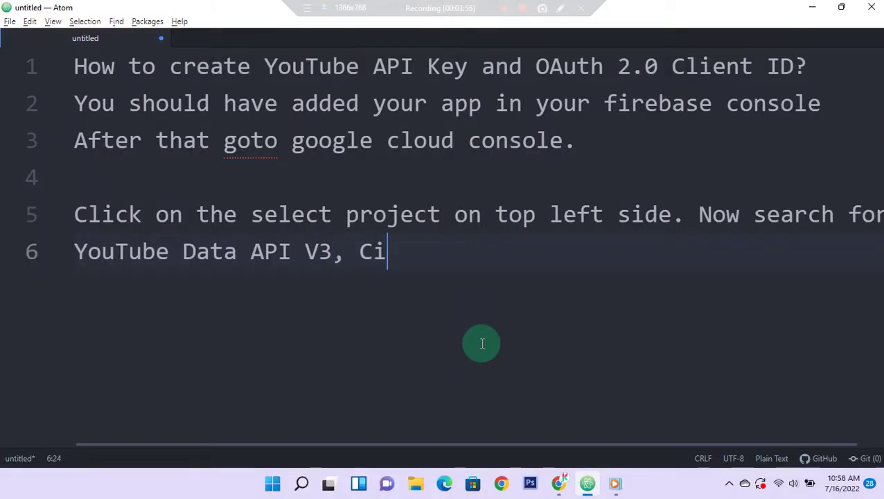
{"action": "key", "text": "BackSpace"}
{"action": "type", "text": "lick to "}
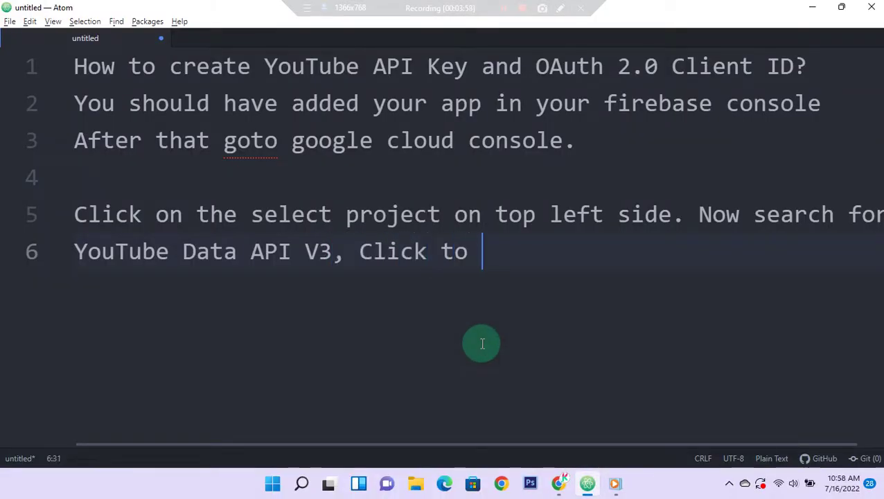
{"action": "type", "text": "Enable it."}
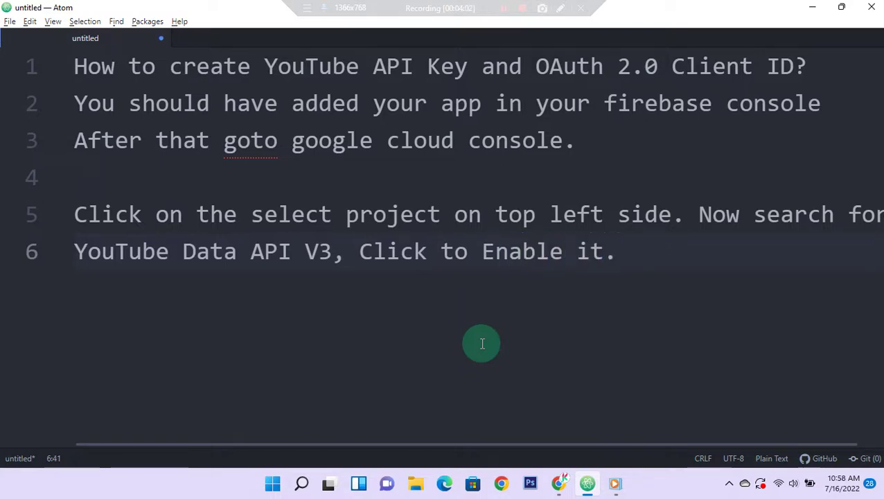
{"action": "key", "text": "alt+Tab"}
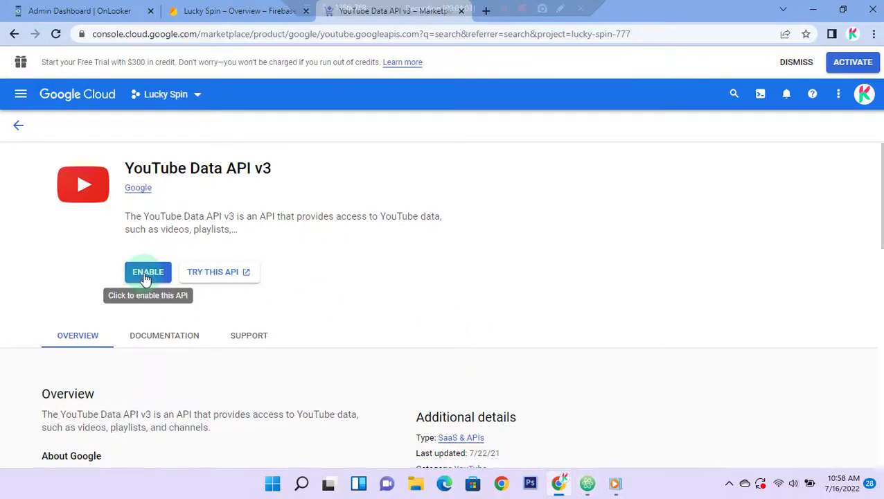
Step: Enable YouTube Data API v3 for Lucky Spin and confirm its status shows Enabled
{"action": "left_click", "coordinate": [145, 273]}
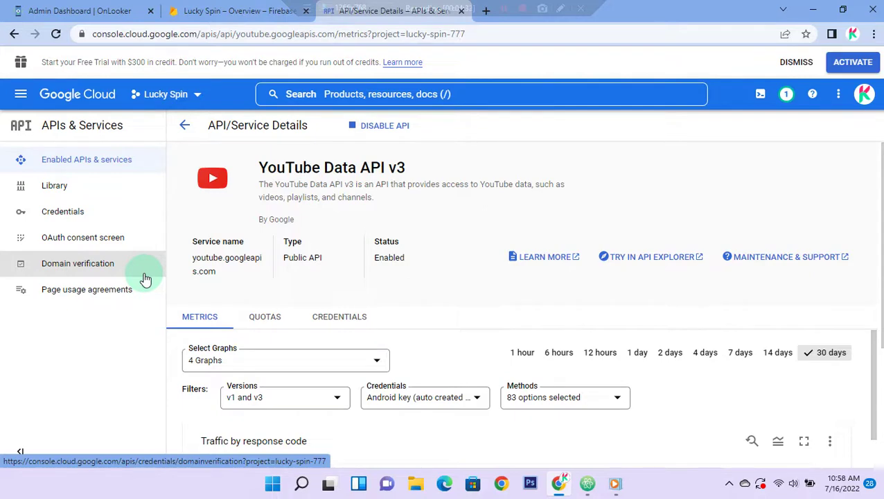
{"action": "scroll", "coordinate": [462, 238], "scroll_direction": "down", "scroll_amount": 3}
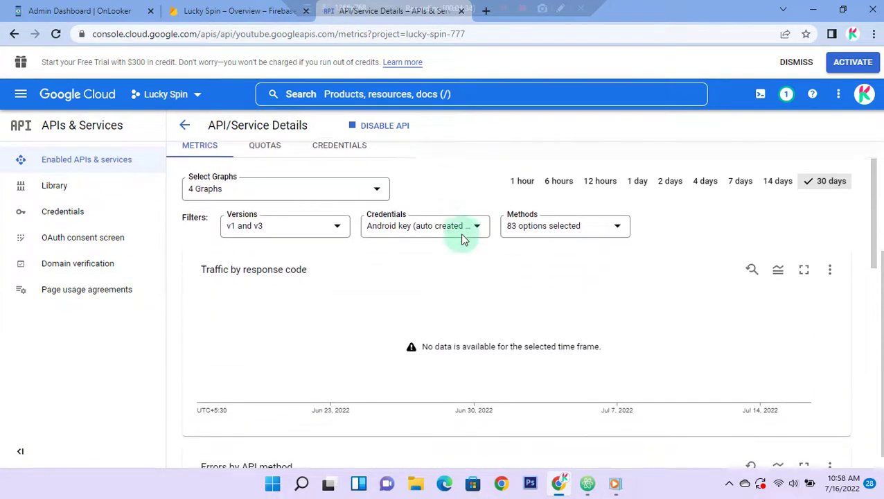
{"action": "scroll", "coordinate": [463, 237], "scroll_direction": "up", "scroll_amount": 3}
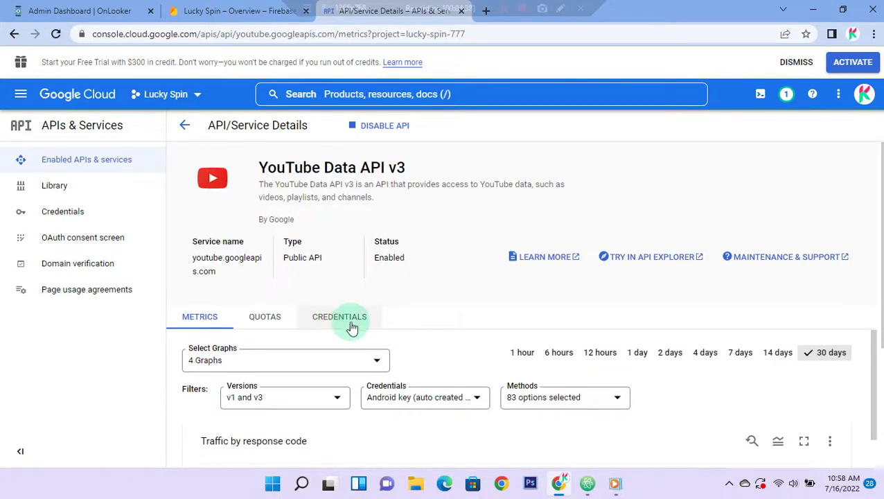
Step: Add line 7, 'Now goto credential', to the Atom notes and return to Chrome
{"action": "left_click", "coordinate": [588, 485]}
{"action": "key", "text": "Return"}
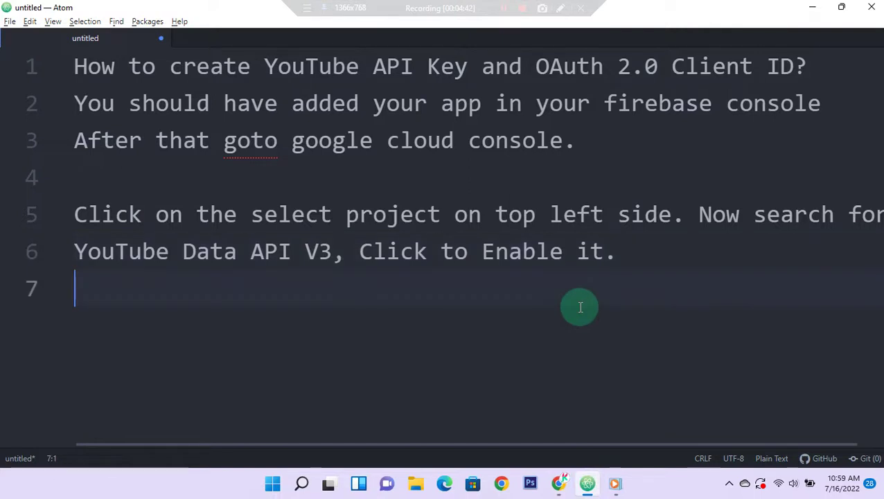
{"action": "type", "text": "Now goto "}
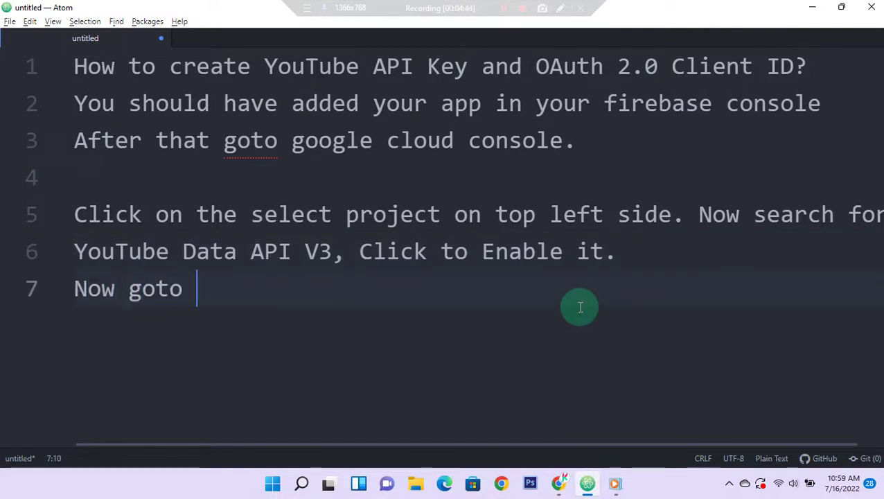
{"action": "type", "text": "credential"}
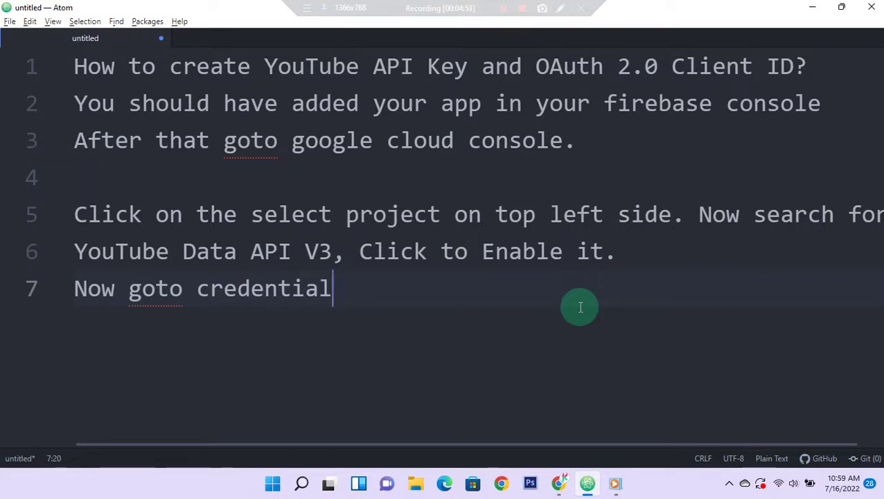
{"action": "key", "text": "alt+Tab"}
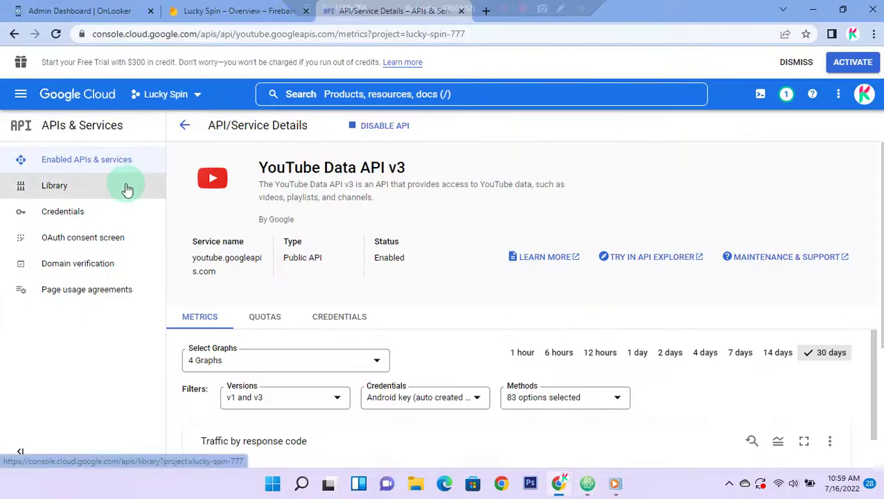
Step: Show the YouTube Data API v3 credentials and scroll down to the key lists
{"action": "left_click", "coordinate": [93, 215]}
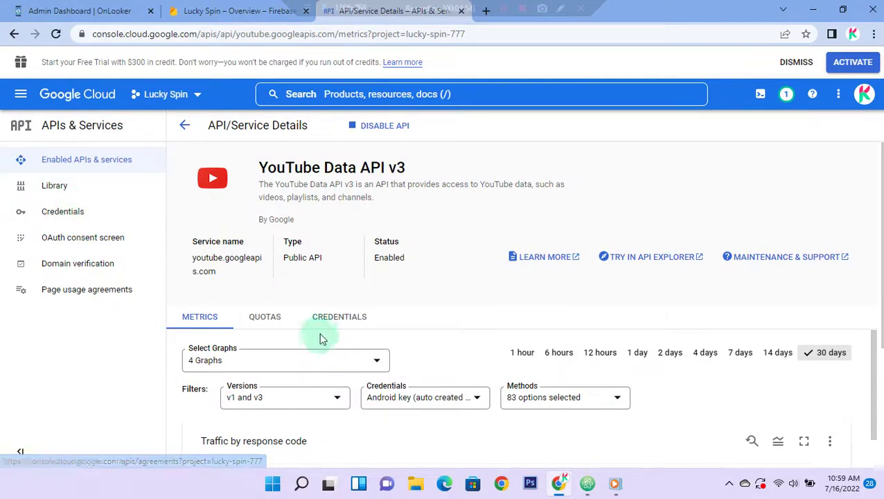
{"action": "left_click", "coordinate": [339, 320]}
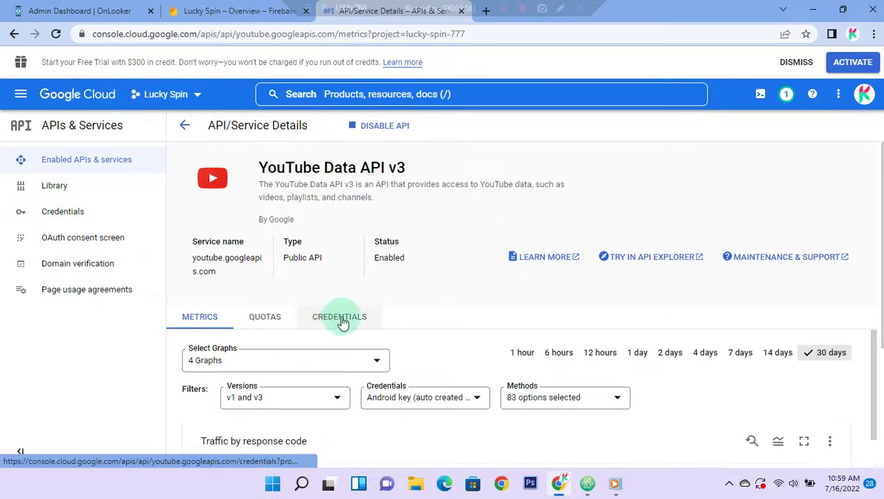
{"action": "left_click", "coordinate": [340, 320]}
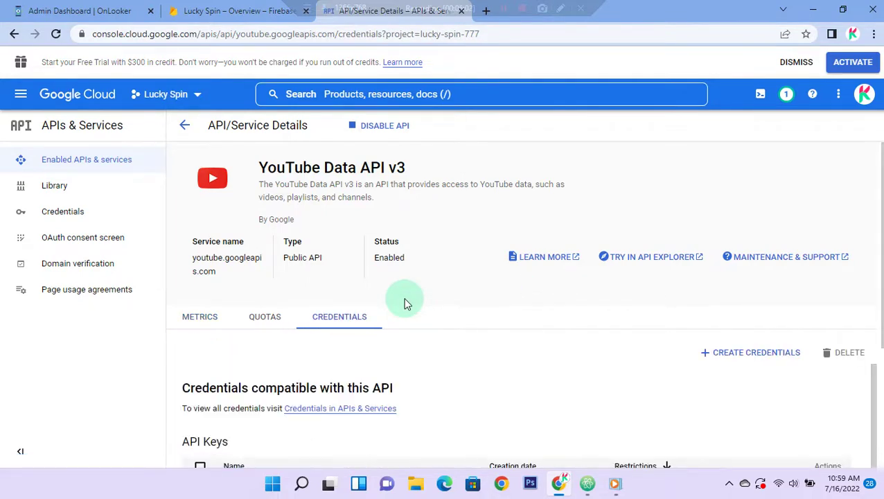
{"action": "scroll", "coordinate": [407, 304], "scroll_direction": "down", "scroll_amount": 3}
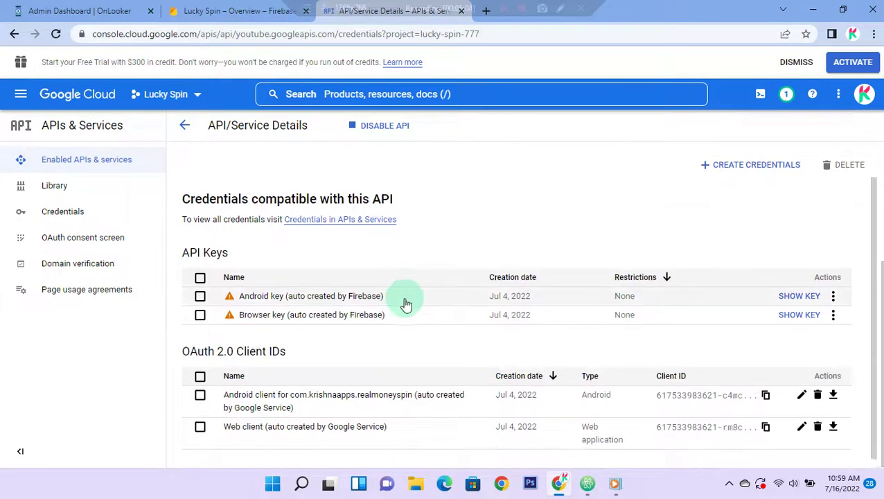
{"action": "scroll", "coordinate": [407, 304], "scroll_direction": "down", "scroll_amount": 1}
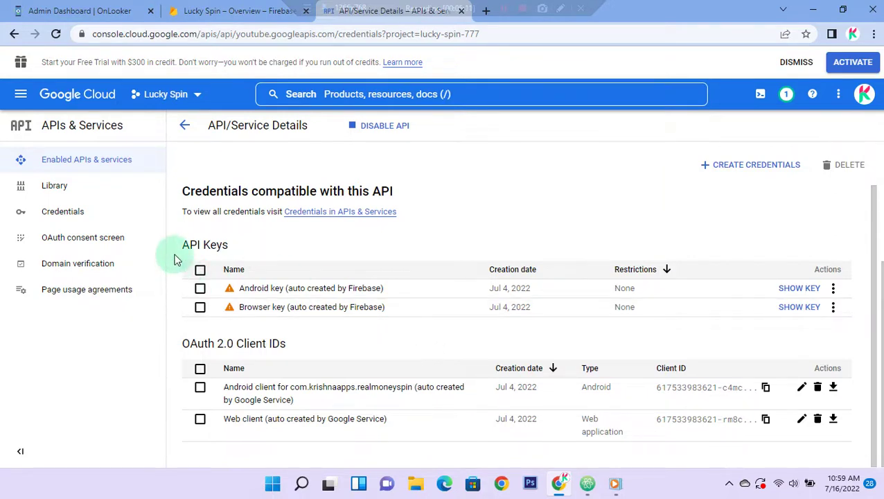
Step: Point out the API Keys and OAuth 2.0 Client IDs lists, then open the project Credentials page
{"action": "left_click_drag", "start_coordinate": [177, 246], "coordinate": [233, 248]}
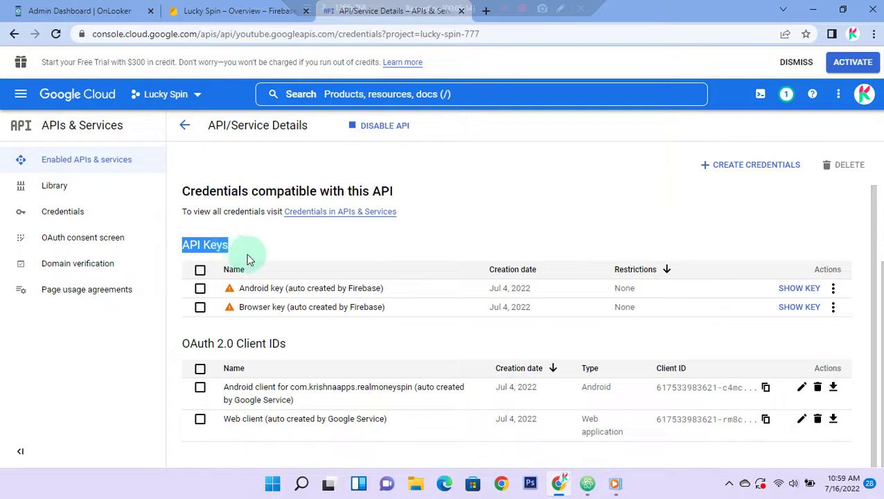
{"action": "left_click", "coordinate": [222, 245]}
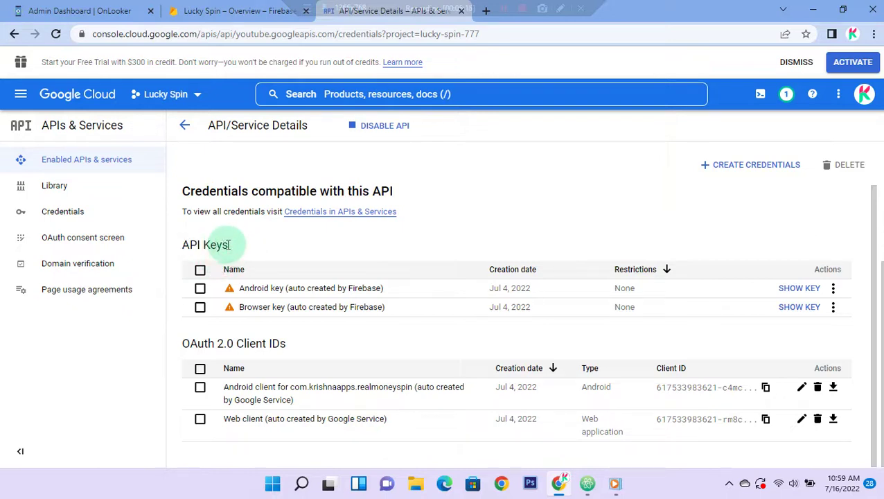
{"action": "left_click_drag", "start_coordinate": [185, 346], "coordinate": [296, 351]}
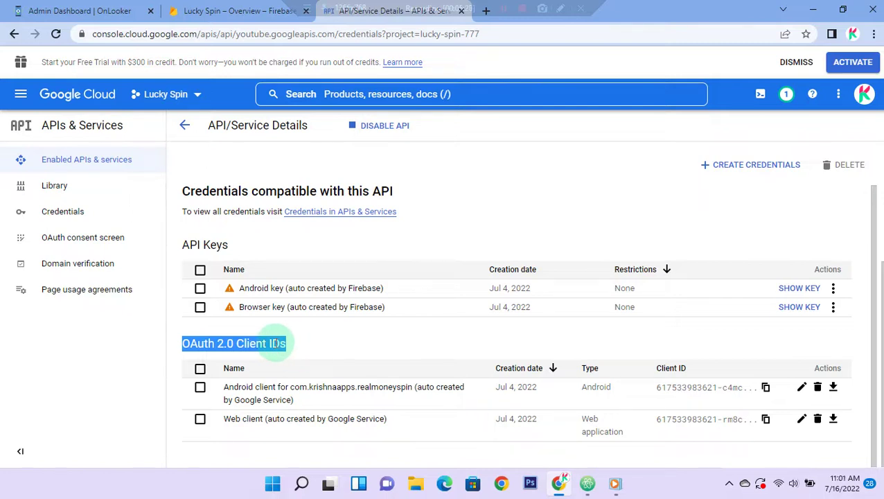
{"action": "left_click", "coordinate": [295, 345]}
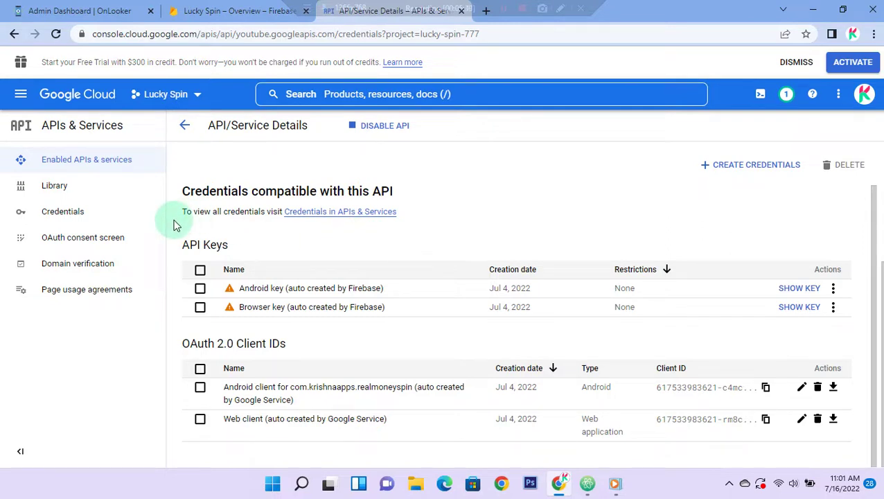
{"action": "left_click", "coordinate": [98, 211]}
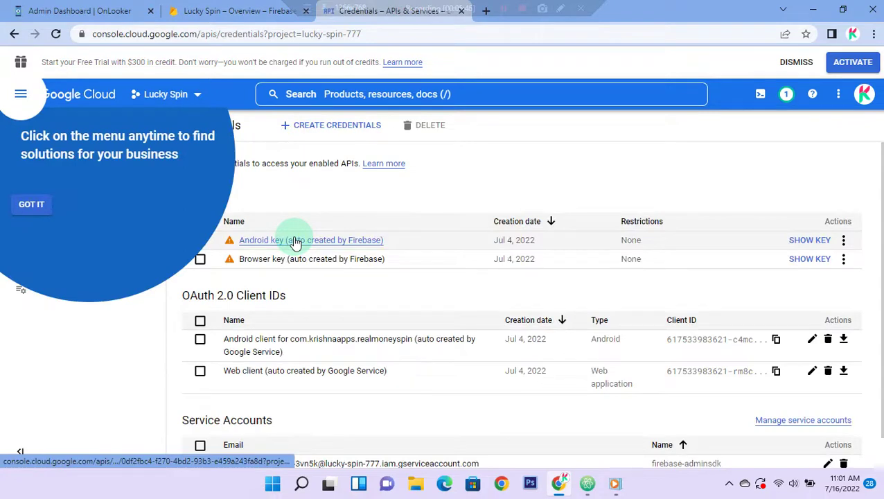
Step: Create a new API key via Create Credentials and copy its value to the clipboard
{"action": "left_click", "coordinate": [36, 206]}
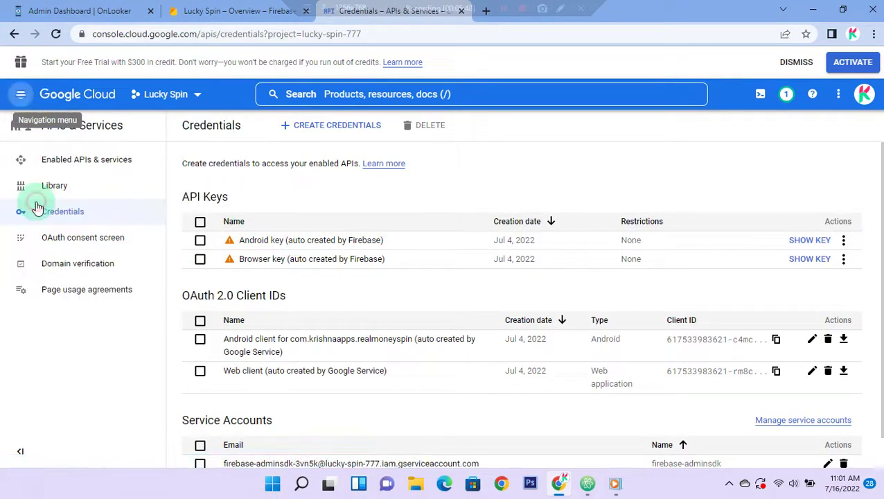
{"action": "left_click", "coordinate": [350, 133]}
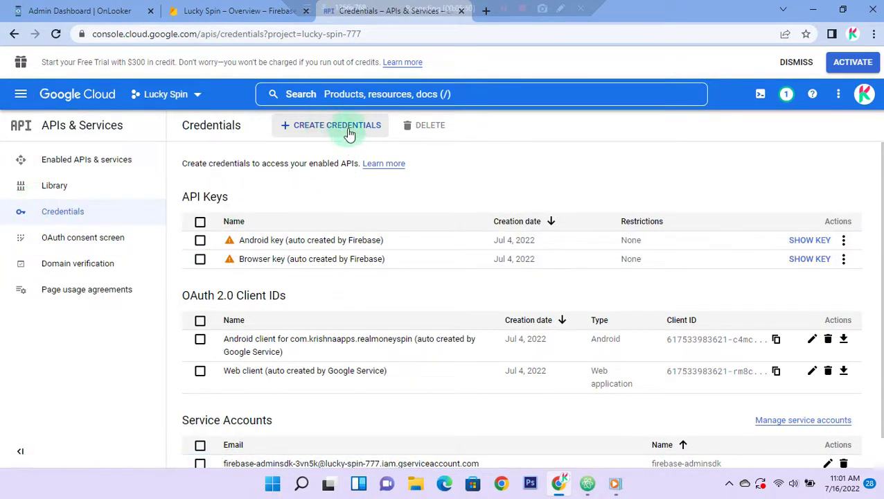
{"action": "left_click", "coordinate": [345, 130]}
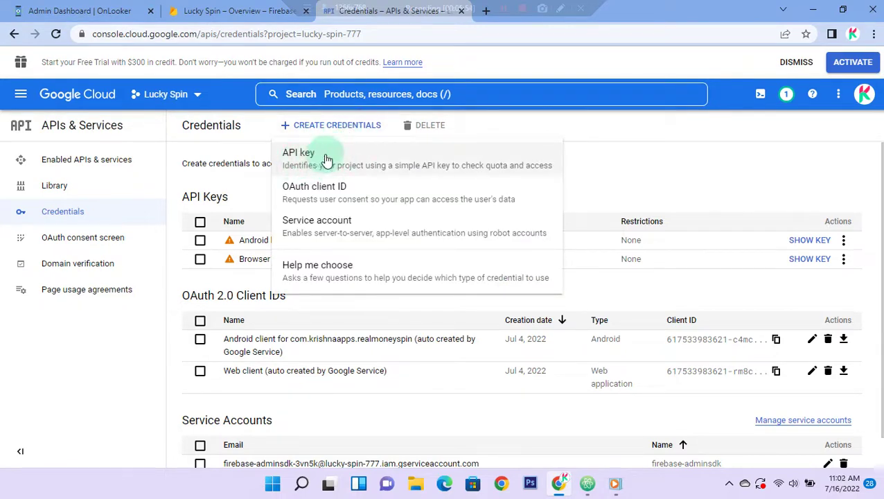
{"action": "left_click", "coordinate": [355, 159]}
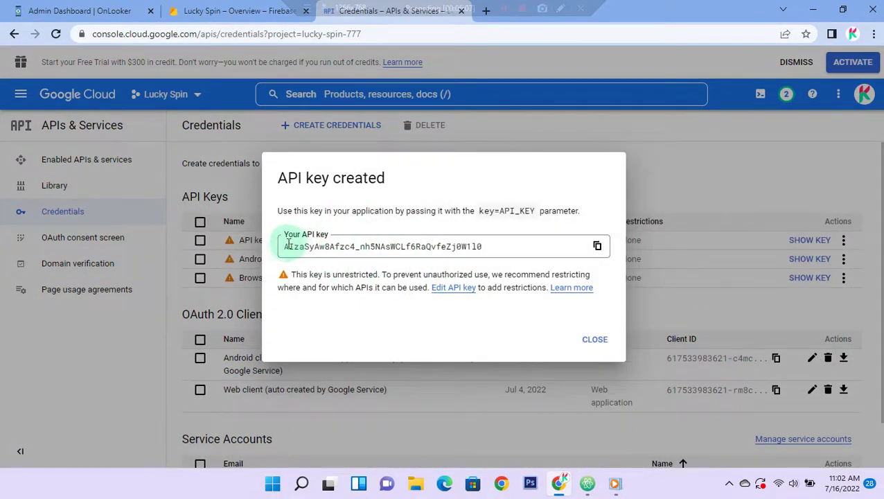
{"action": "left_click_drag", "start_coordinate": [285, 246], "coordinate": [501, 263]}
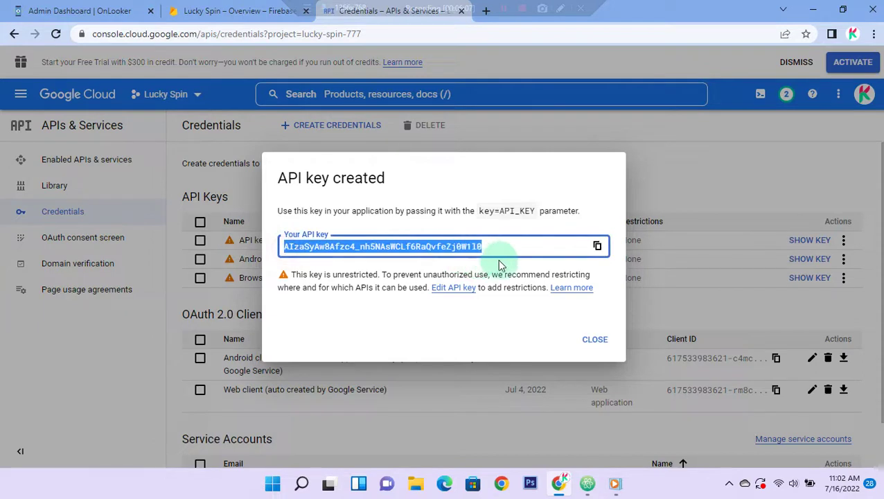
{"action": "left_click", "coordinate": [430, 223]}
{"action": "left_click", "coordinate": [594, 243]}
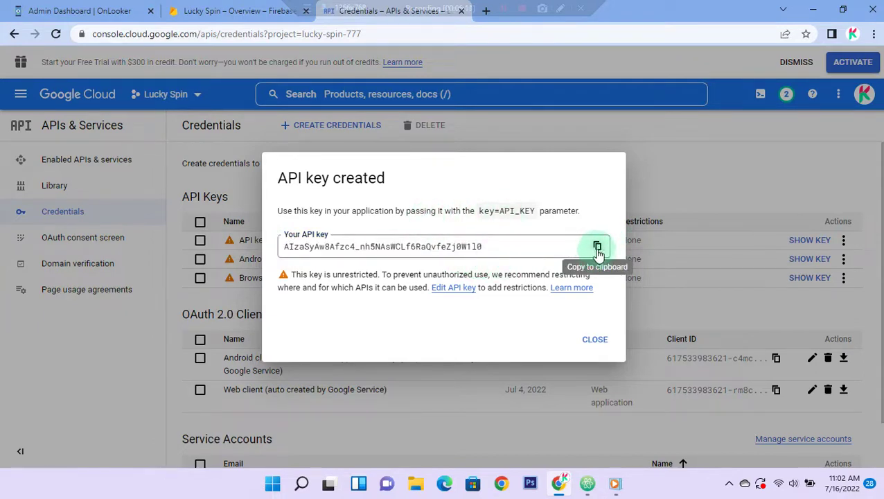
{"action": "left_click", "coordinate": [598, 248]}
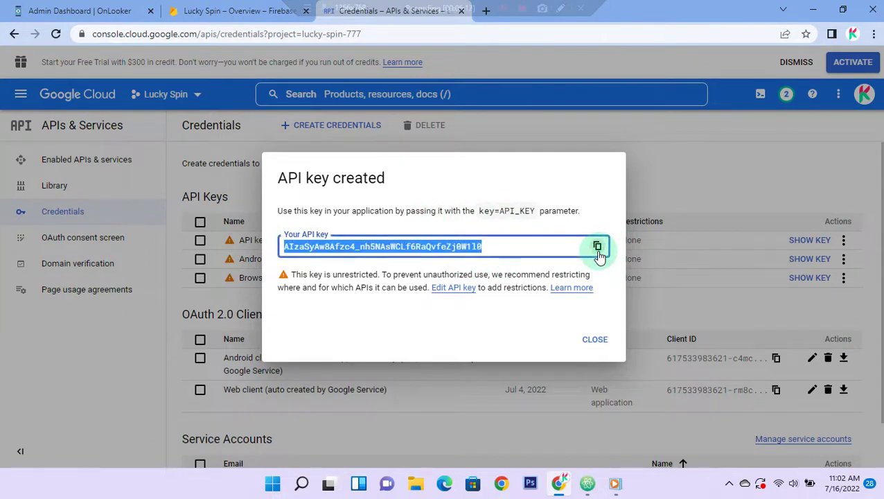
{"action": "left_click", "coordinate": [595, 341]}
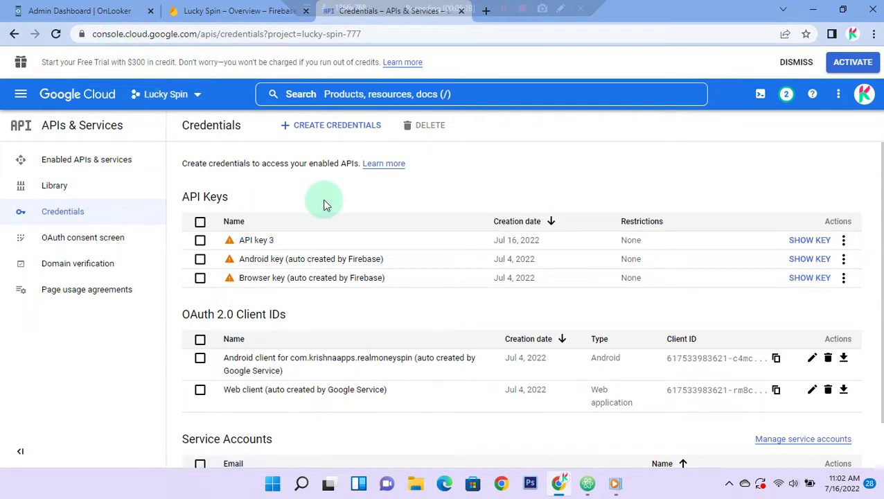
Step: Reveal API key 3's value, copy it again, and close the dialog
{"action": "left_click", "coordinate": [809, 239]}
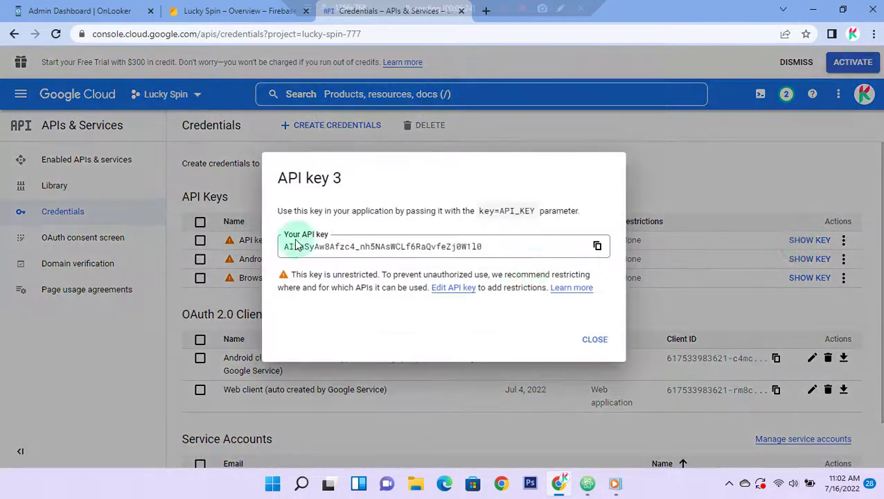
{"action": "left_click_drag", "start_coordinate": [291, 250], "coordinate": [529, 248]}
{"action": "left_click", "coordinate": [529, 251]}
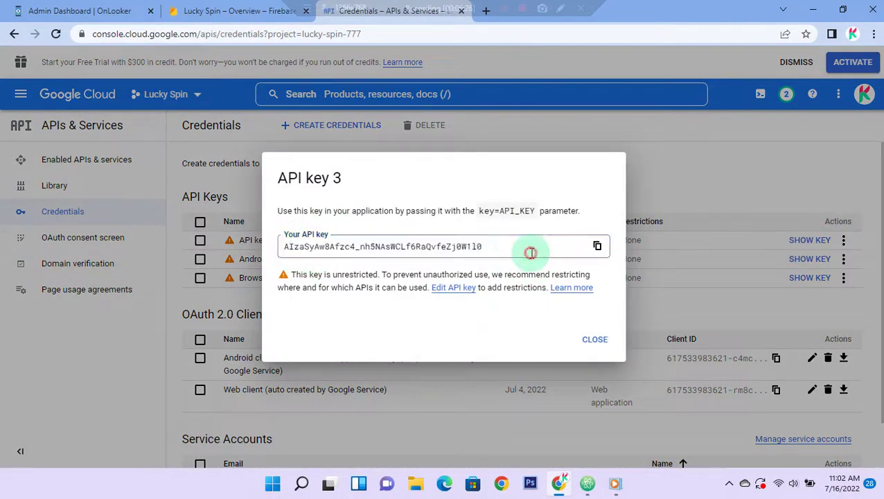
{"action": "double_click", "coordinate": [528, 251]}
{"action": "left_click", "coordinate": [595, 247]}
{"action": "left_click", "coordinate": [593, 339]}
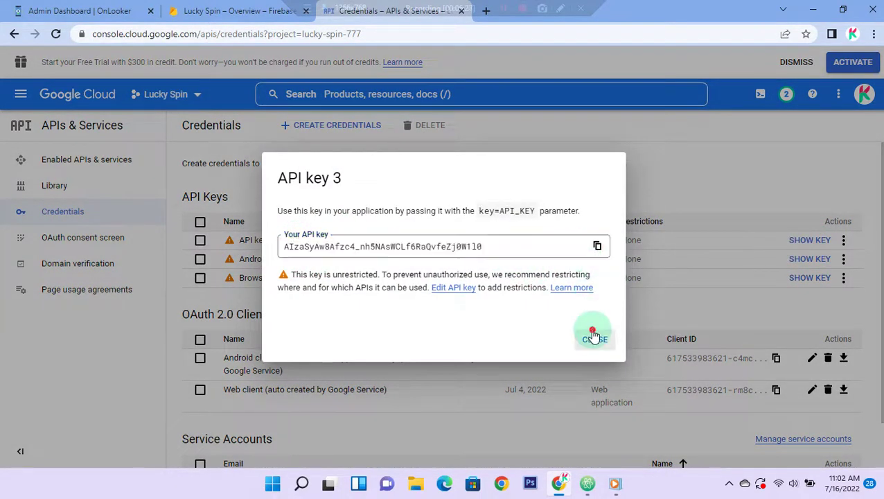
Step: Note in Atom that the API key is created and goes in Admin Panel > Setting > App
{"action": "left_click", "coordinate": [588, 482]}
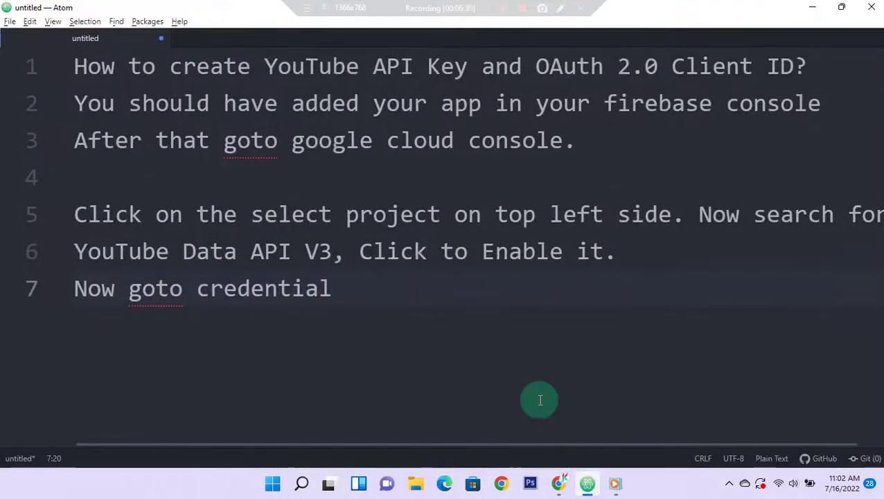
{"action": "type", "text": "."}
{"action": "key", "text": "Return"}
{"action": "type", "text": "Now yu"}
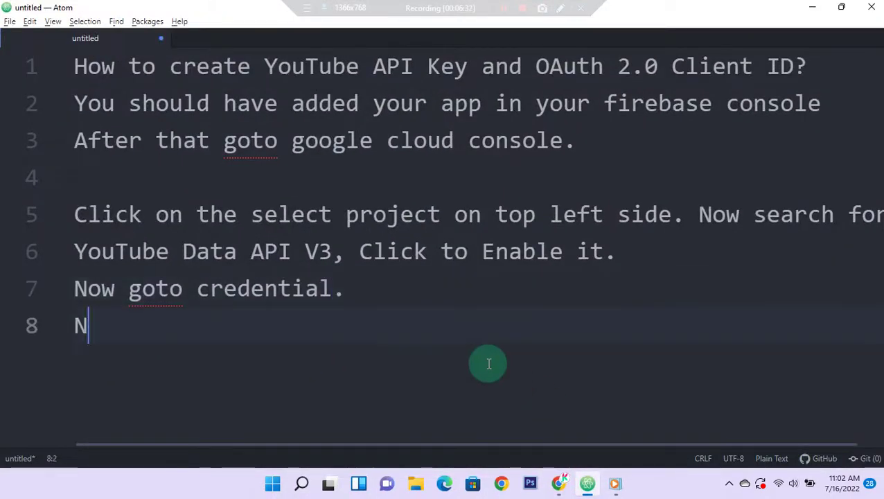
{"action": "key", "text": "BackSpace"}
{"action": "key", "text": "BackSpace"}
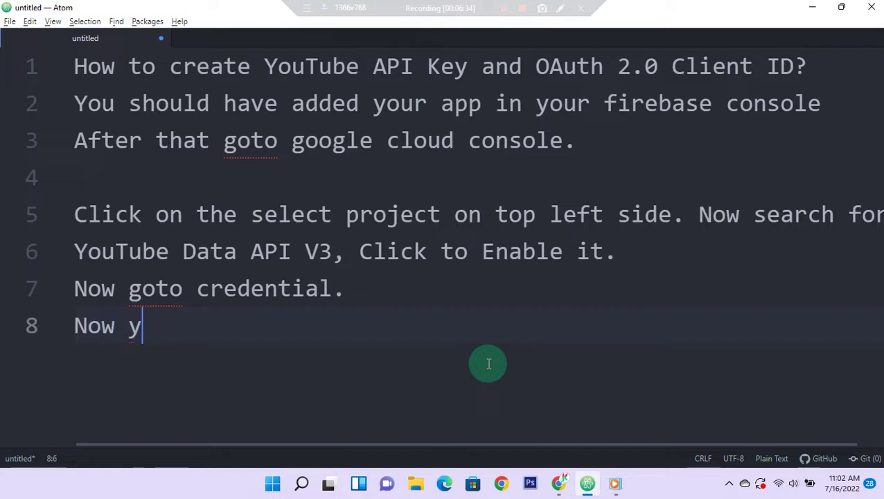
{"action": "type", "text": "we have created"}
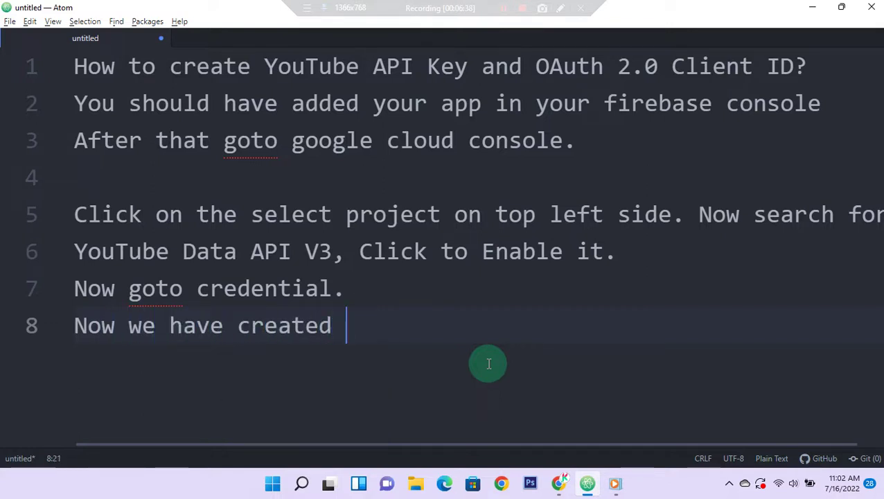
{"action": "type", "text": " API"}
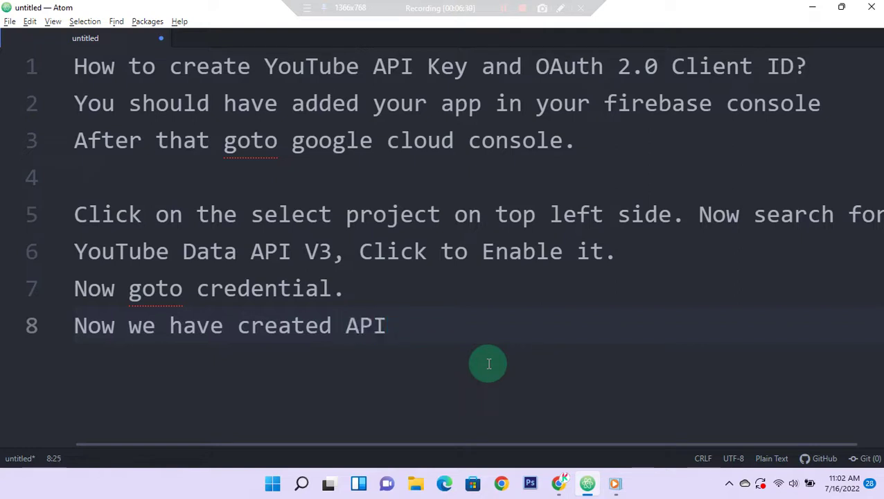
{"action": "type", "text": " Key"}
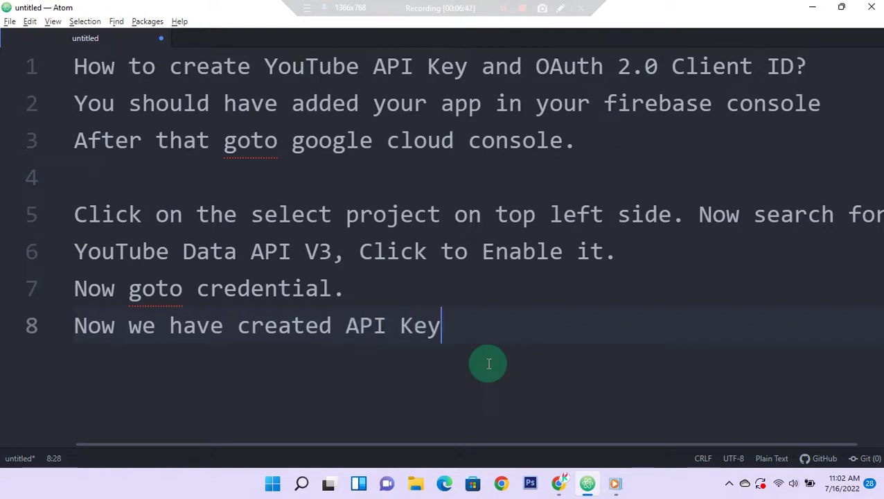
{"action": "type", "text": " - Where to use"}
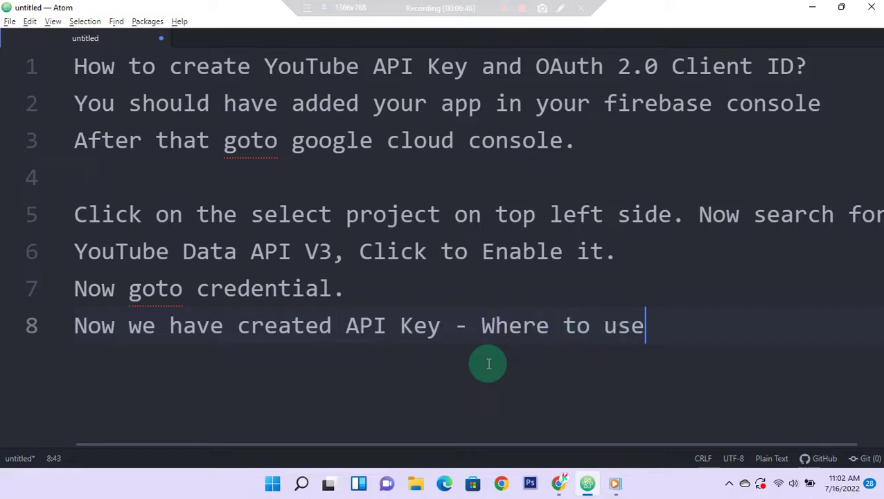
{"action": "type", "text": " it in o"}
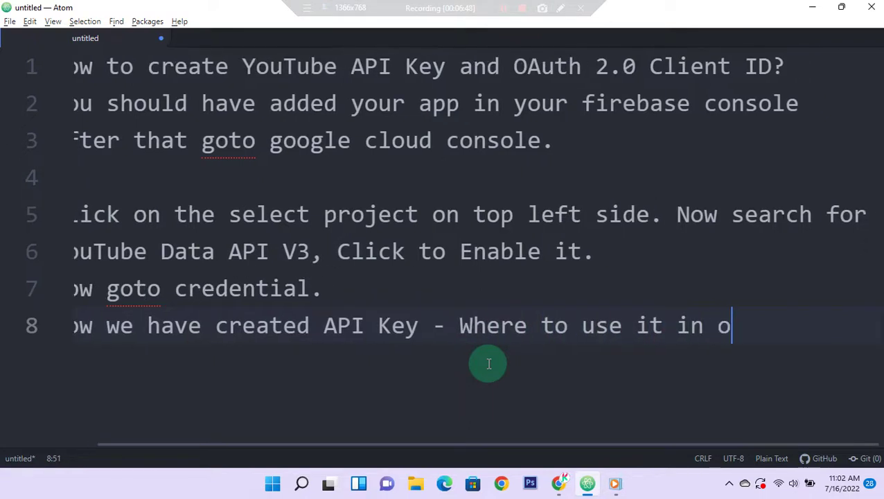
{"action": "type", "text": "ur"}
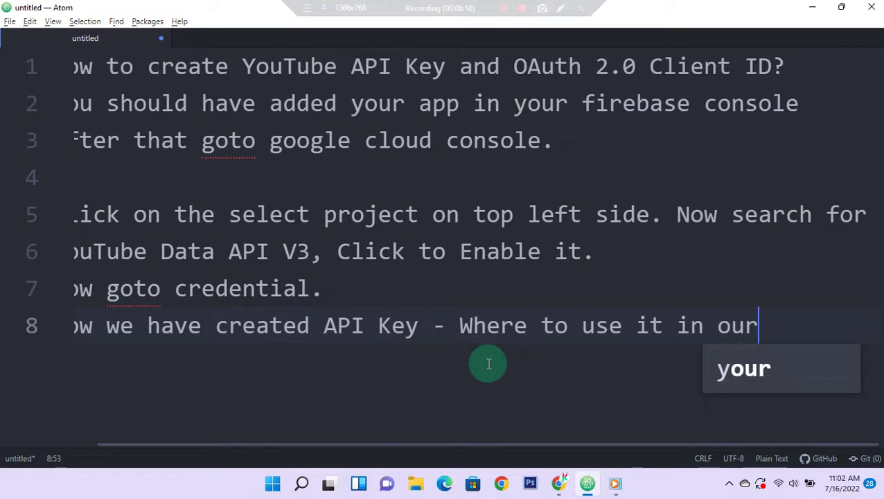
{"action": "key", "text": "Return"}
{"action": "type", "text": "O"}
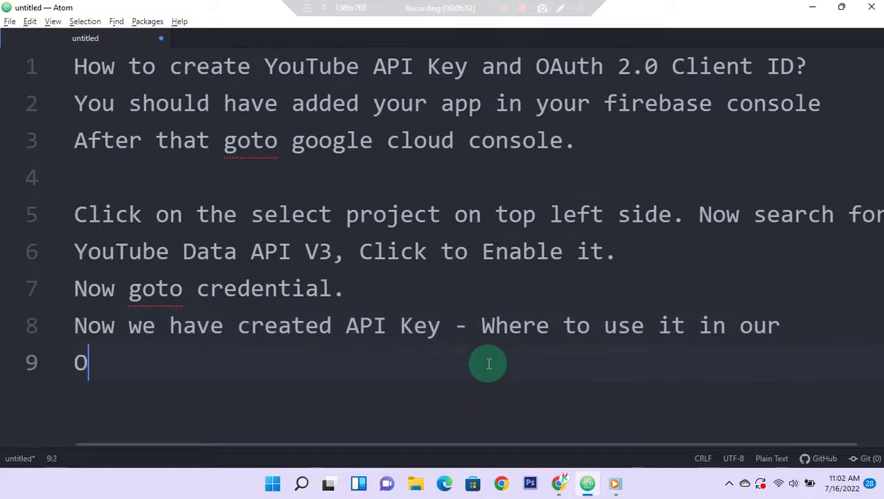
{"action": "type", "text": "nLooker "}
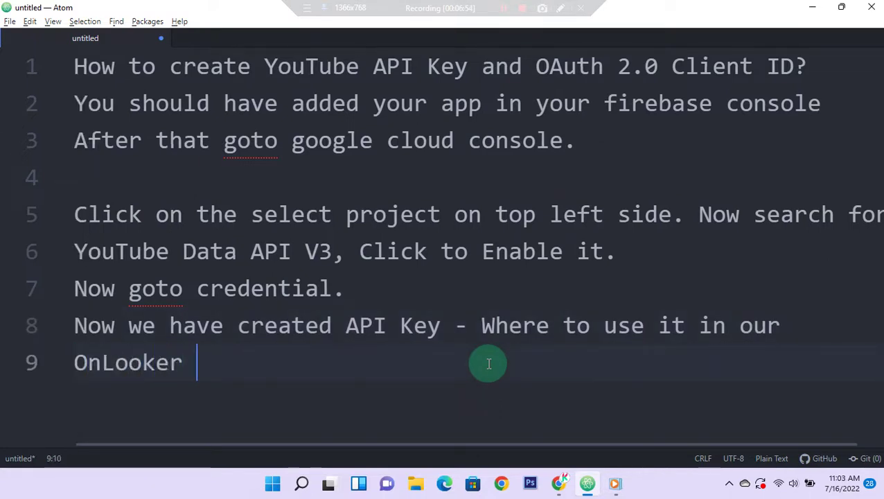
{"action": "type", "text": "App?"}
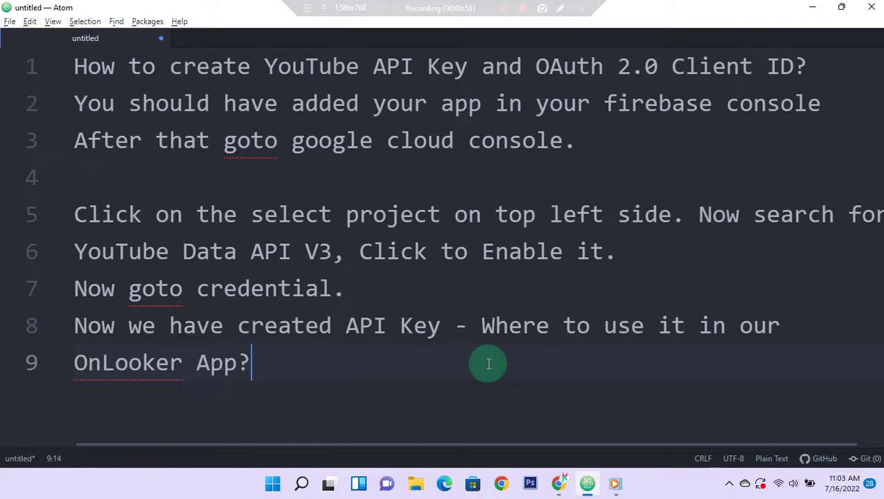
{"action": "type", "text": " - > Go"}
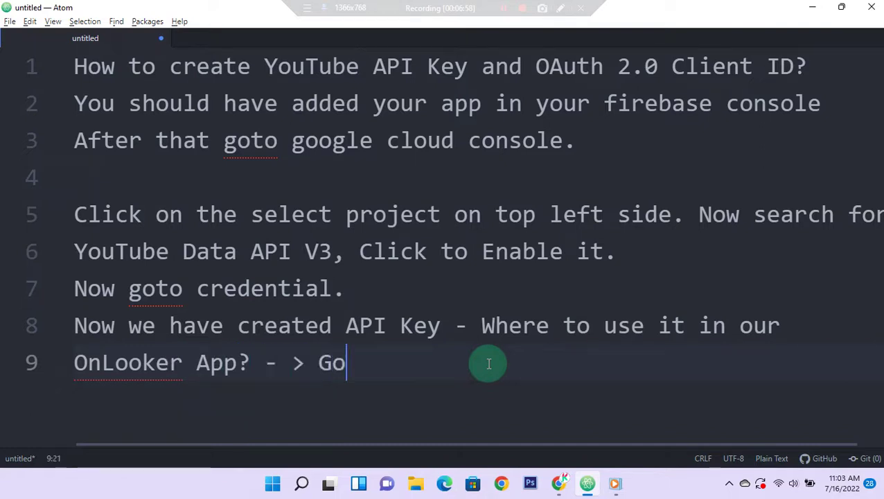
{"action": "type", "text": "to Admin Panel - >"}
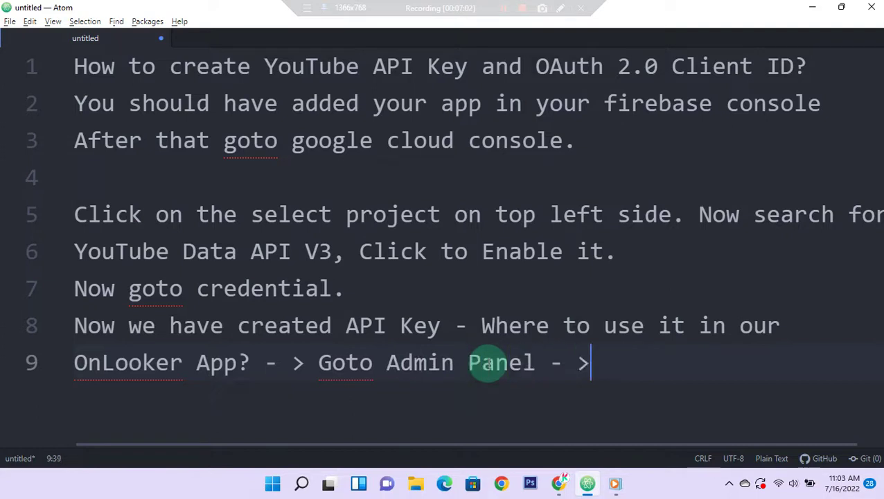
{"action": "type", "text": " Setti"}
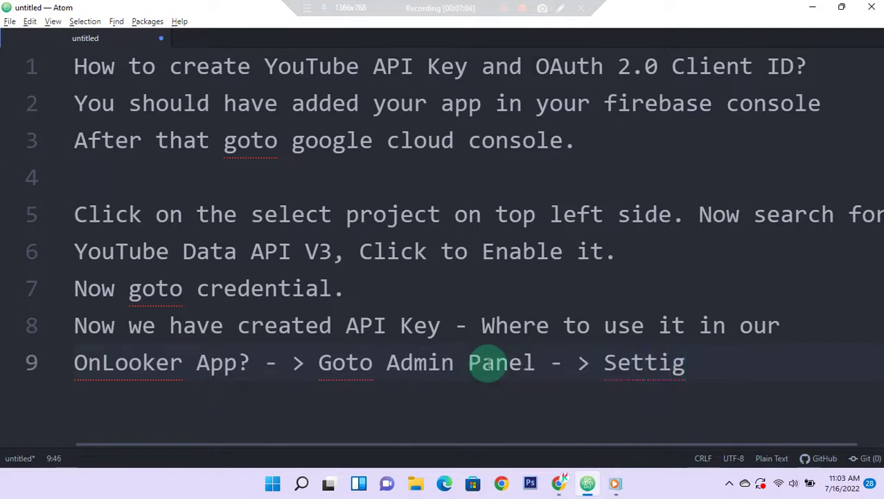
{"action": "type", "text": "ng"}
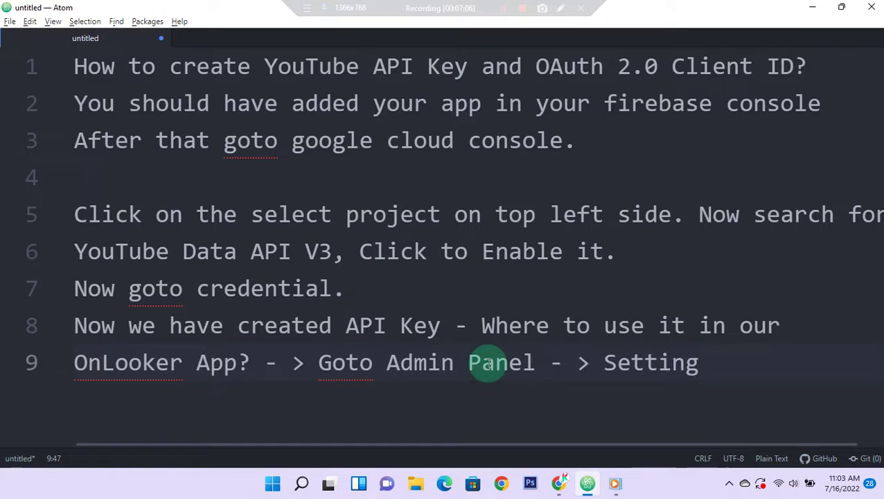
{"action": "type", "text": " - App"}
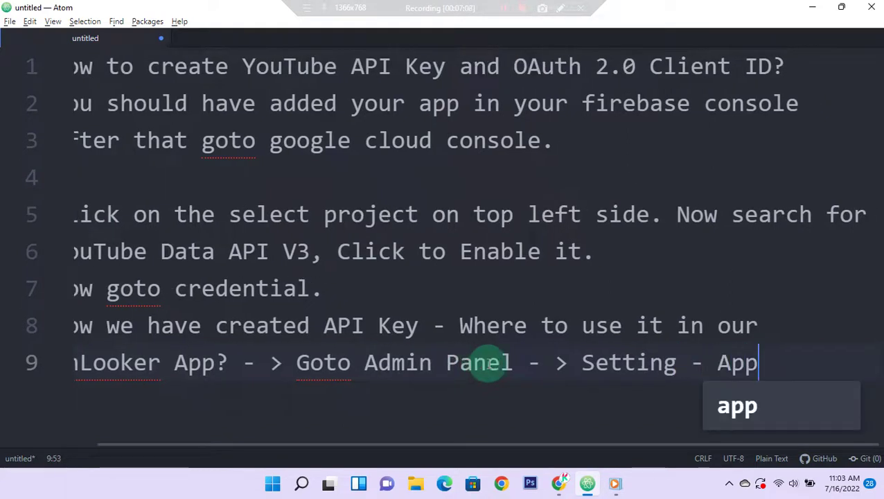
{"action": "key", "text": "Escape"}
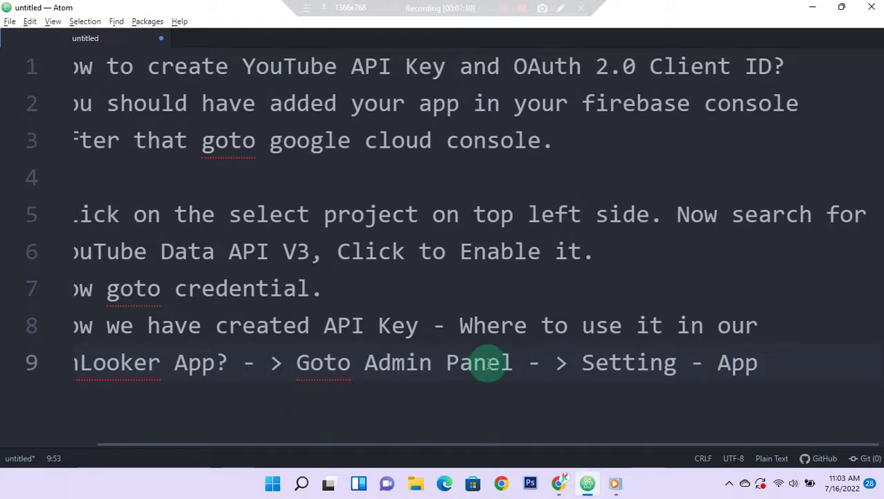
{"action": "key", "text": "alt+Tab"}
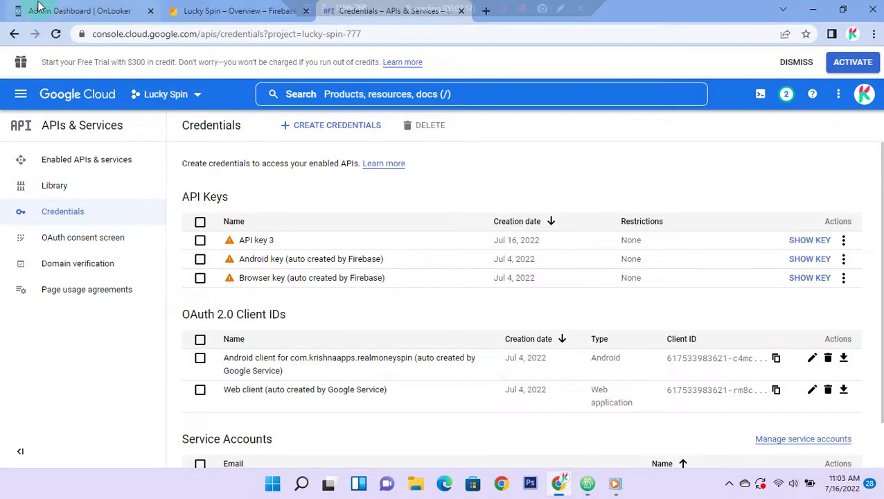
Step: Open the OnLooker Admin Panel App Setting page from the settings gear
{"action": "left_click", "coordinate": [50, 15]}
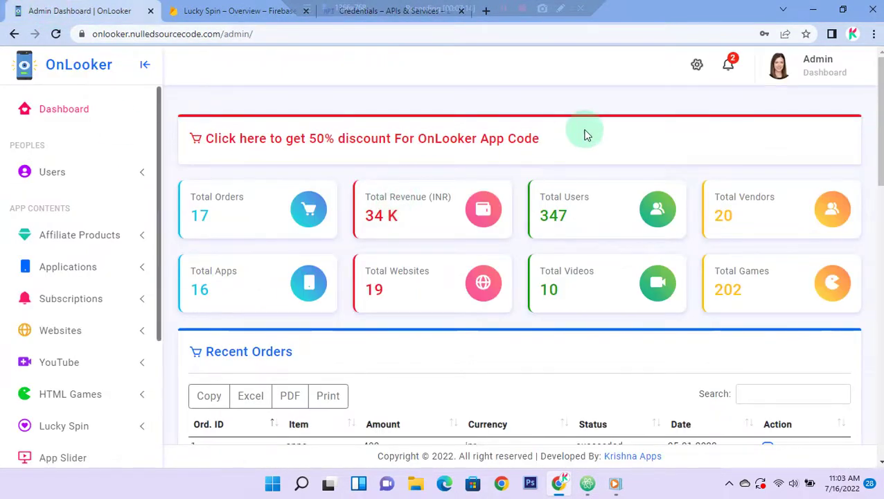
{"action": "left_click", "coordinate": [697, 64]}
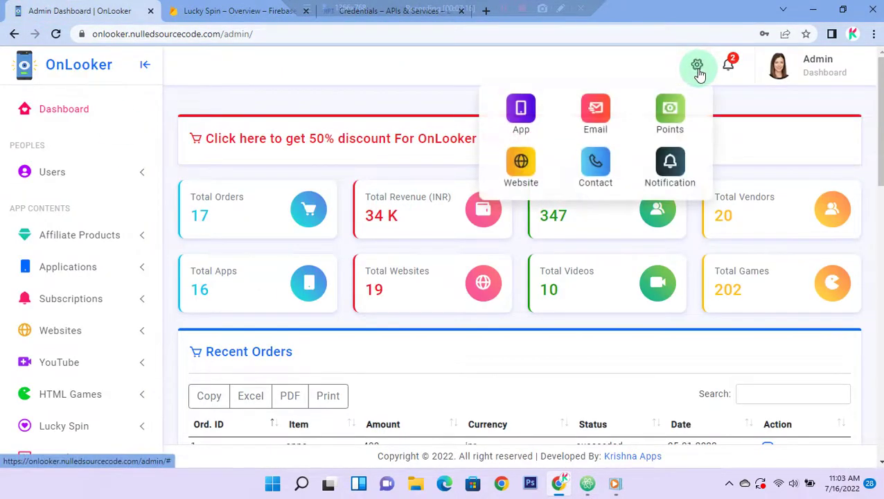
{"action": "left_click", "coordinate": [521, 111]}
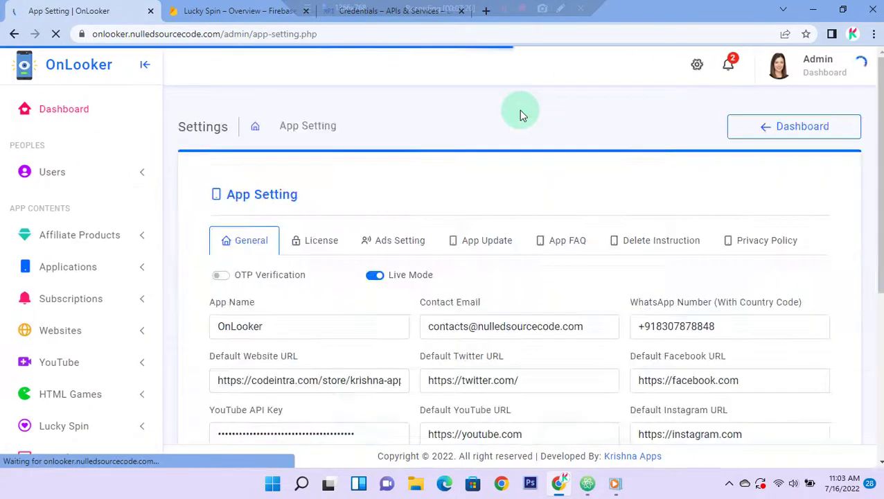
{"action": "scroll", "coordinate": [414, 170], "scroll_direction": "down", "scroll_amount": 3}
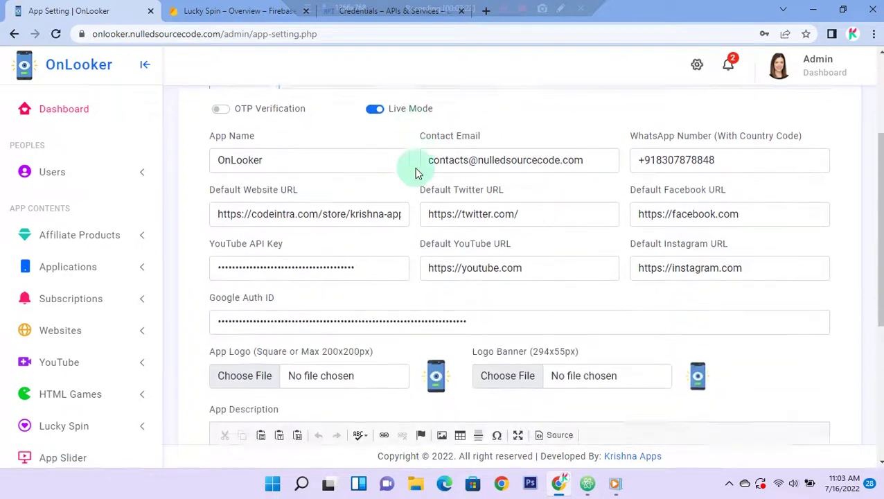
Step: Replace the old YouTube API Key value with the newly copied key
{"action": "left_click_drag", "start_coordinate": [210, 228], "coordinate": [290, 228]}
{"action": "left_click", "coordinate": [285, 231]}
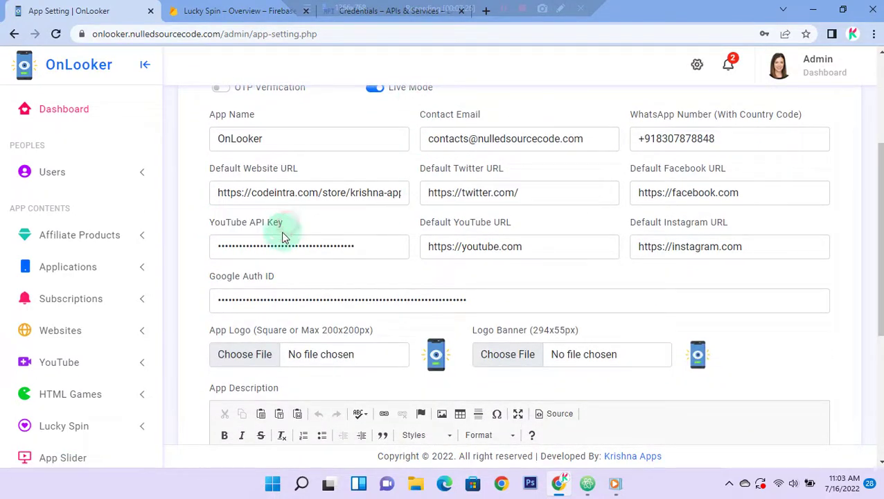
{"action": "left_click", "coordinate": [372, 251]}
{"action": "key", "text": "ctrl+a"}
{"action": "key", "text": "BackSpace"}
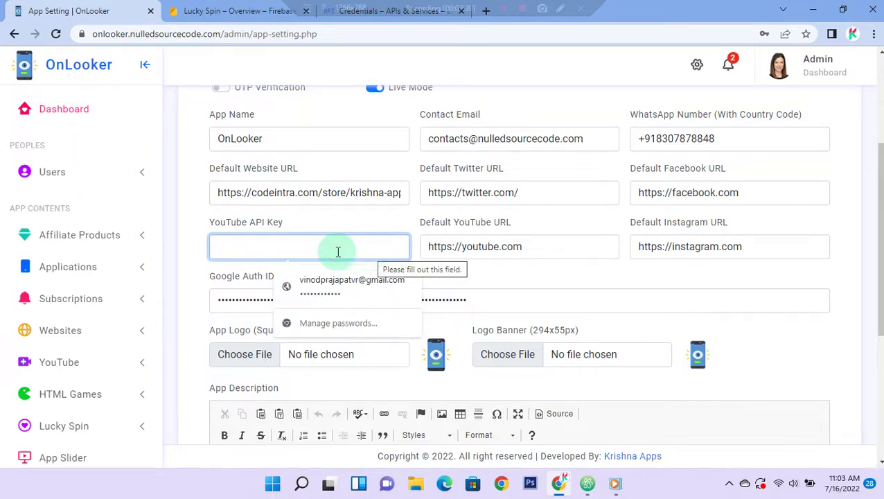
{"action": "right_click", "coordinate": [316, 251]}
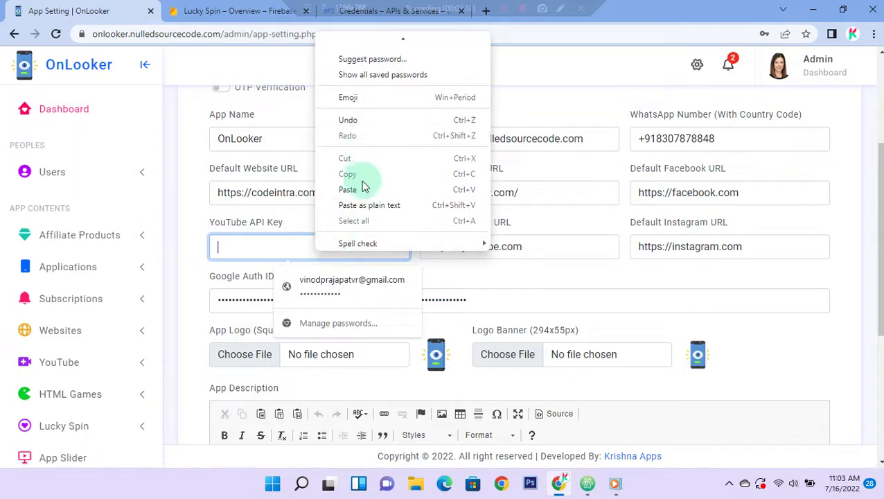
{"action": "left_click", "coordinate": [365, 190]}
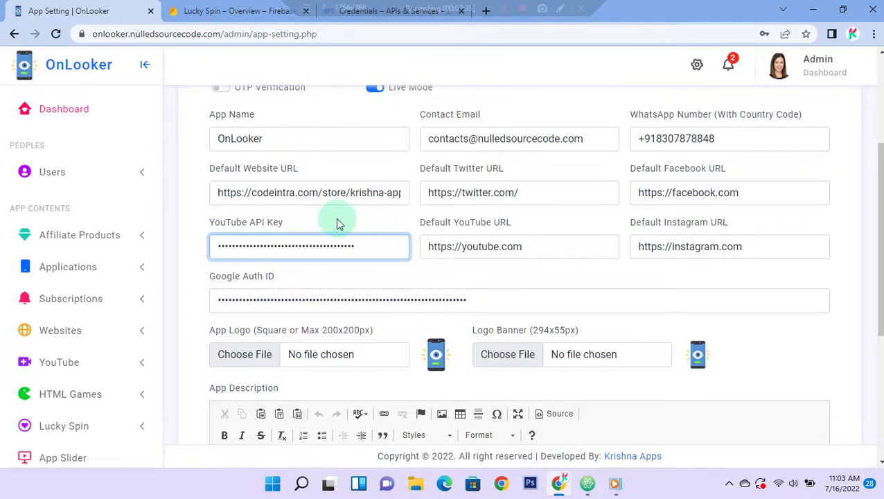
Step: Update the app settings and point out the success message
{"action": "scroll", "coordinate": [335, 224], "scroll_direction": "down", "scroll_amount": 4}
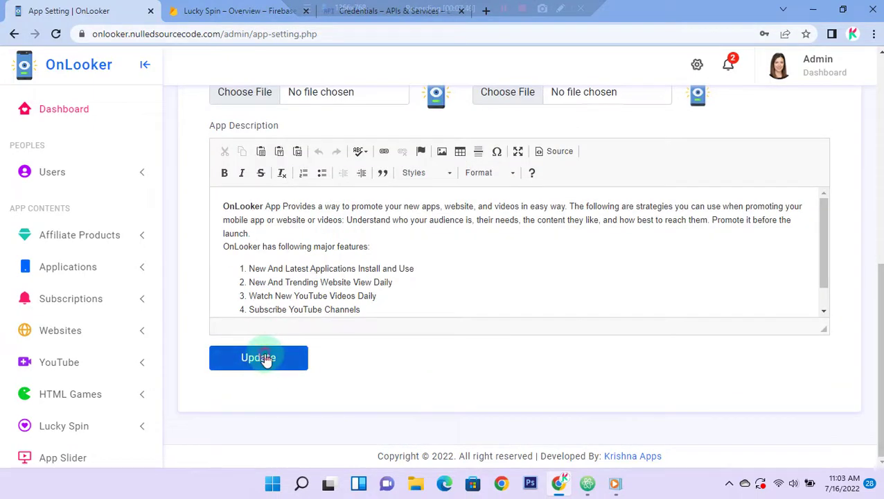
{"action": "left_click", "coordinate": [266, 358]}
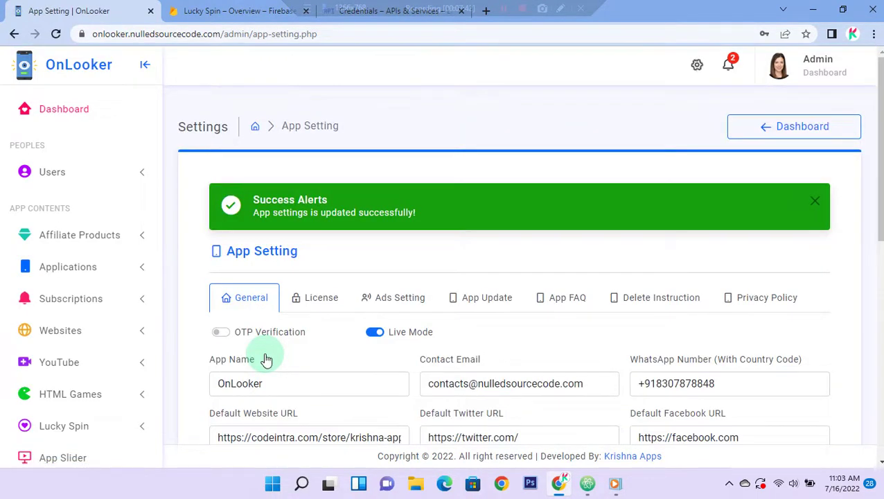
{"action": "left_click_drag", "start_coordinate": [251, 203], "coordinate": [432, 213]}
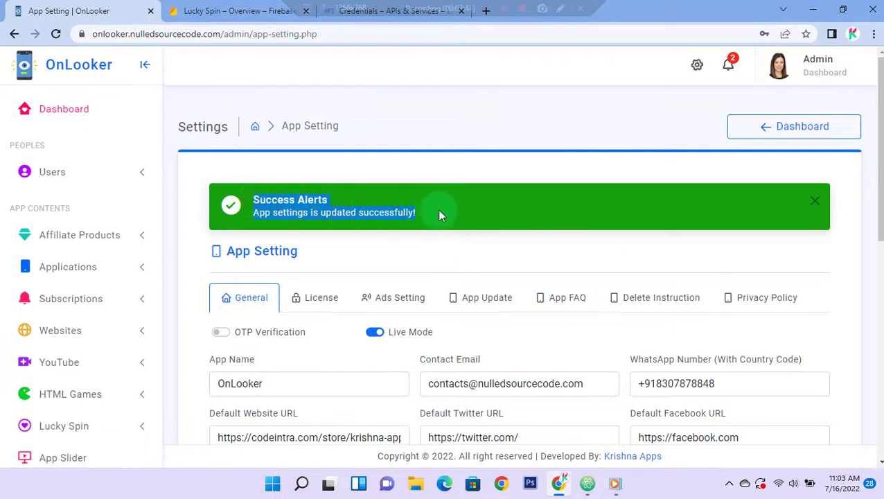
{"action": "scroll", "coordinate": [438, 215], "scroll_direction": "down", "scroll_amount": 5}
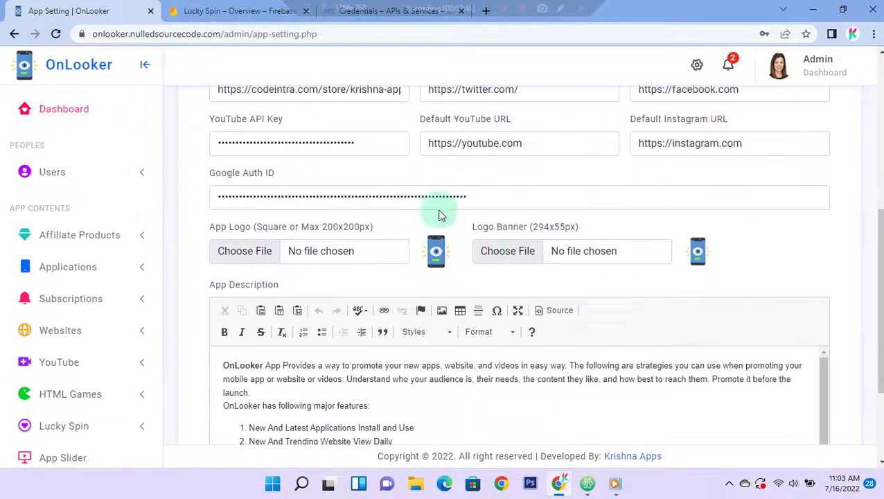
Step: Highlight the Google Auth ID label, then add blank lines in the Atom notes
{"action": "left_click_drag", "start_coordinate": [289, 179], "coordinate": [190, 172]}
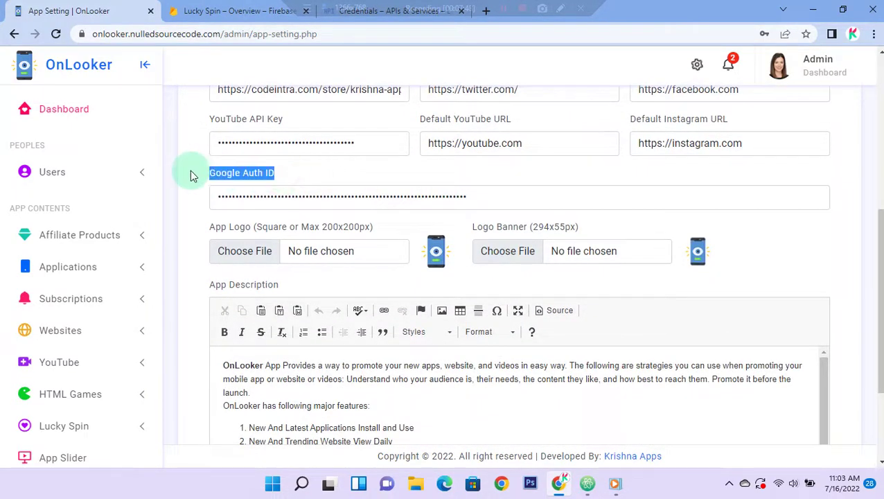
{"action": "left_click", "coordinate": [254, 172]}
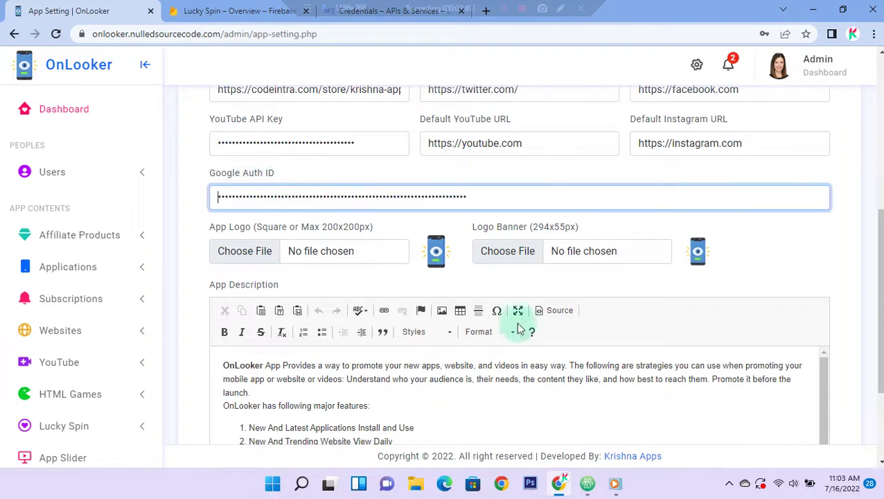
{"action": "double_click", "coordinate": [237, 179]}
{"action": "triple_click", "coordinate": [238, 179]}
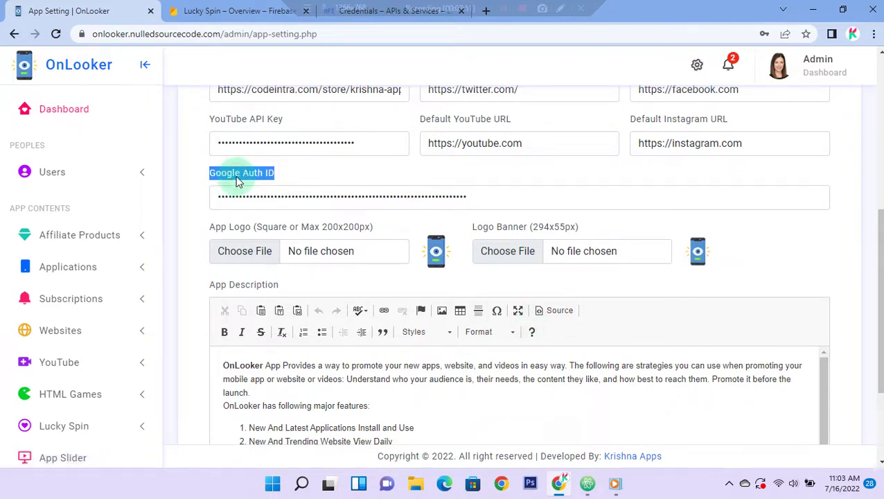
{"action": "key", "text": "alt+Tab"}
{"action": "key", "text": "Return"}
{"action": "key", "text": "Return"}
{"action": "key", "text": "Return"}
{"action": "key", "text": "Return"}
{"action": "key", "text": "Return"}
{"action": "key", "text": "Return"}
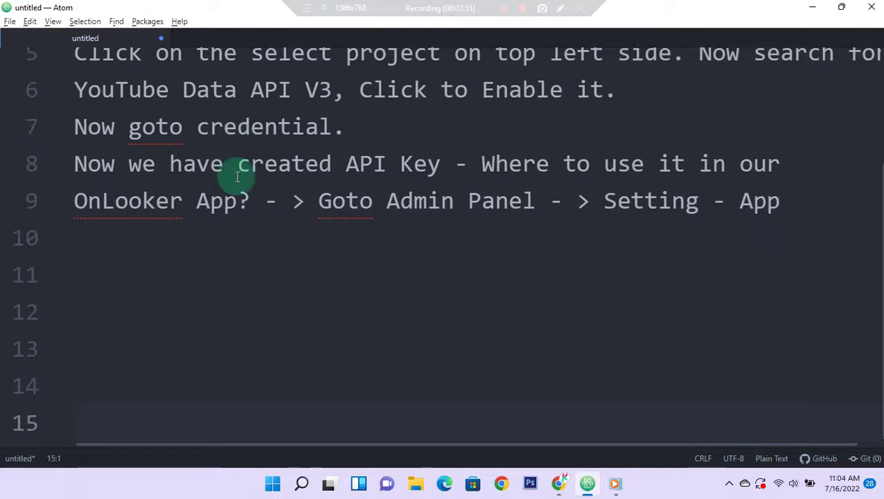
Step: Write line 11, 'Now we need Google Auth ID, Where it is? Follow me', then return to App Setting
{"action": "key", "text": "Up"}
{"action": "key", "text": "Up"}
{"action": "key", "text": "Up"}
{"action": "key", "text": "Up"}
{"action": "type", "text": "Now "}
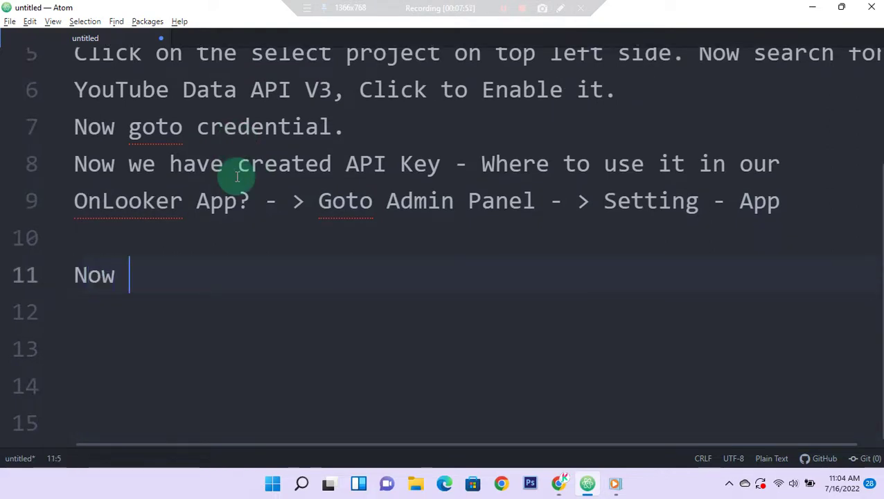
{"action": "type", "text": "we need Google Auth ID"}
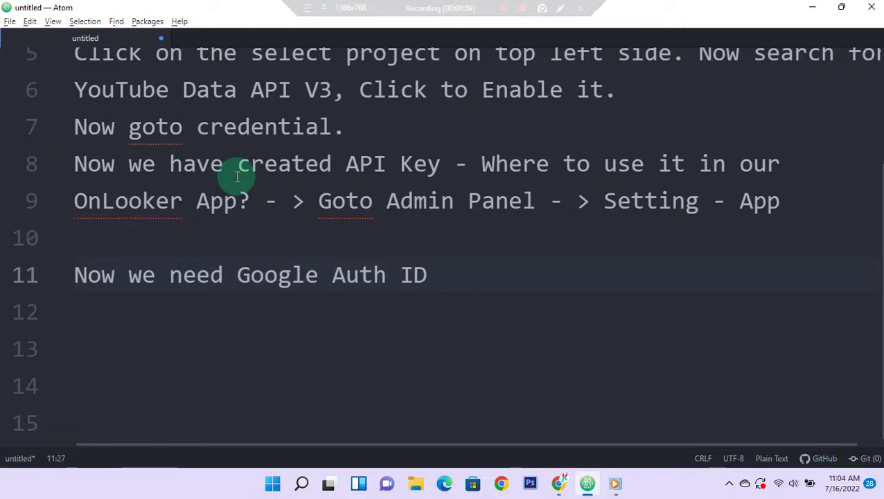
{"action": "type", "text": ", Where i"}
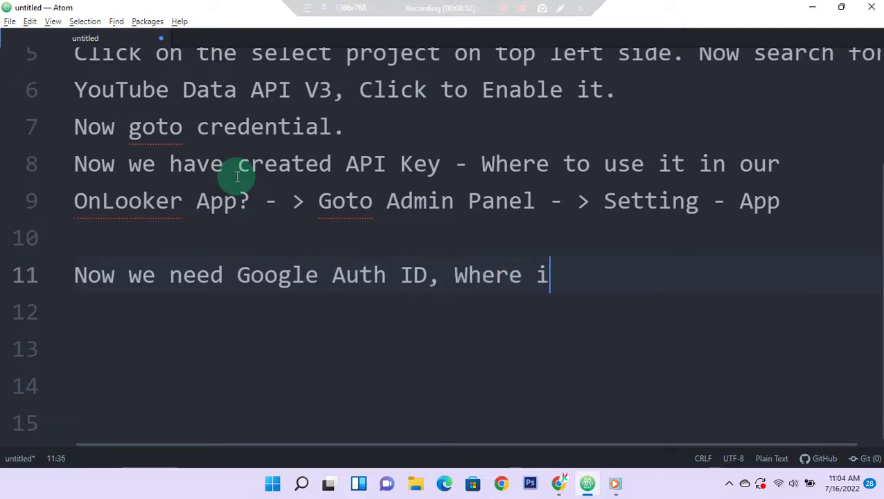
{"action": "type", "text": "t is"}
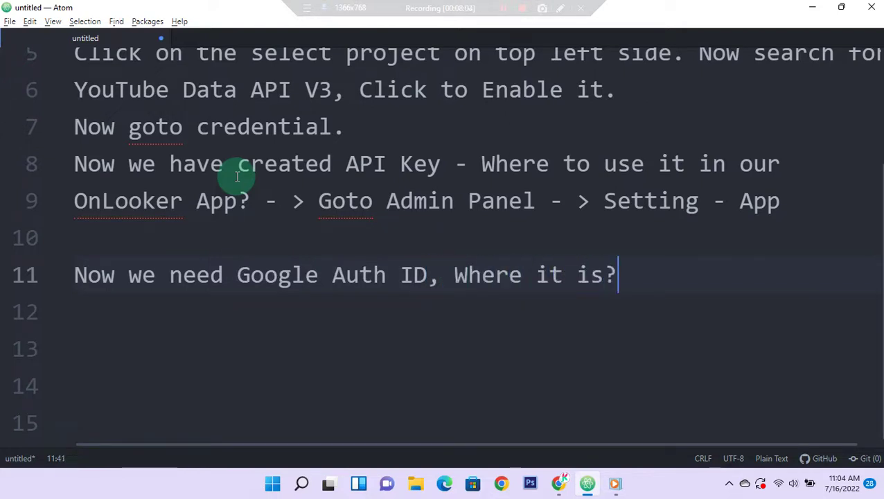
{"action": "type", "text": "? Foolo"}
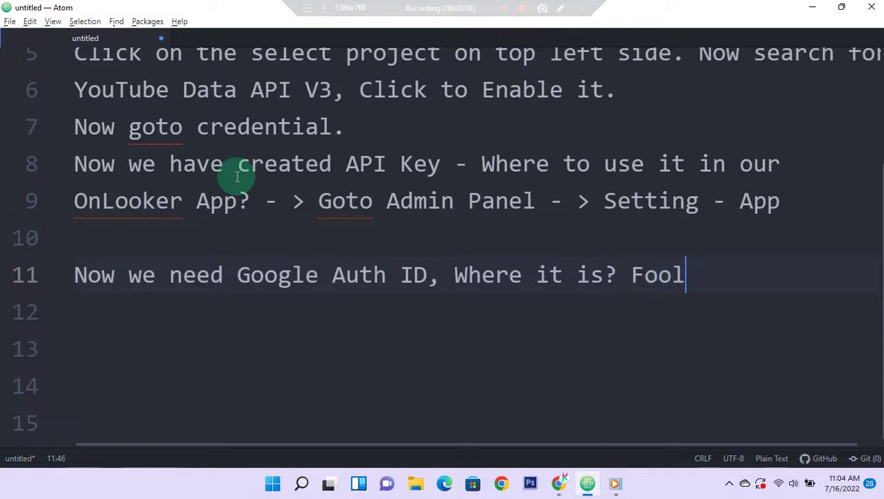
{"action": "key", "text": "BackSpace"}
{"action": "key", "text": "BackSpace"}
{"action": "type", "text": "llo"}
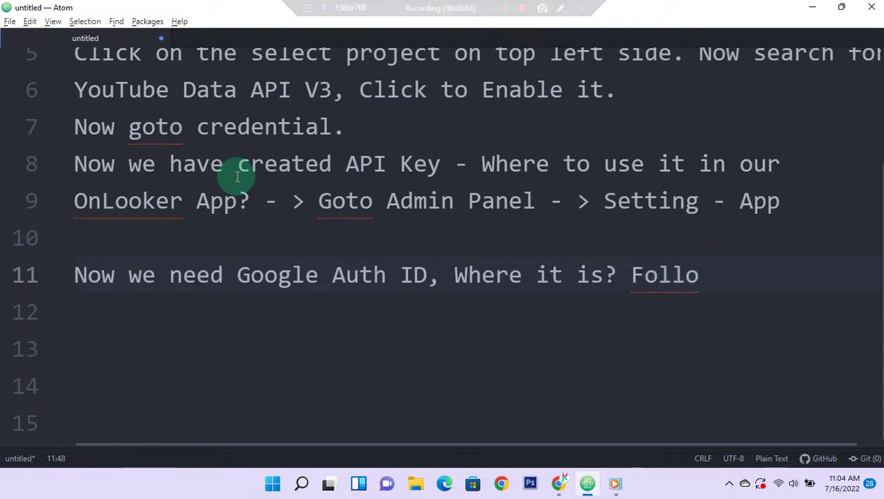
{"action": "type", "text": "w me"}
{"action": "key", "text": "Return"}
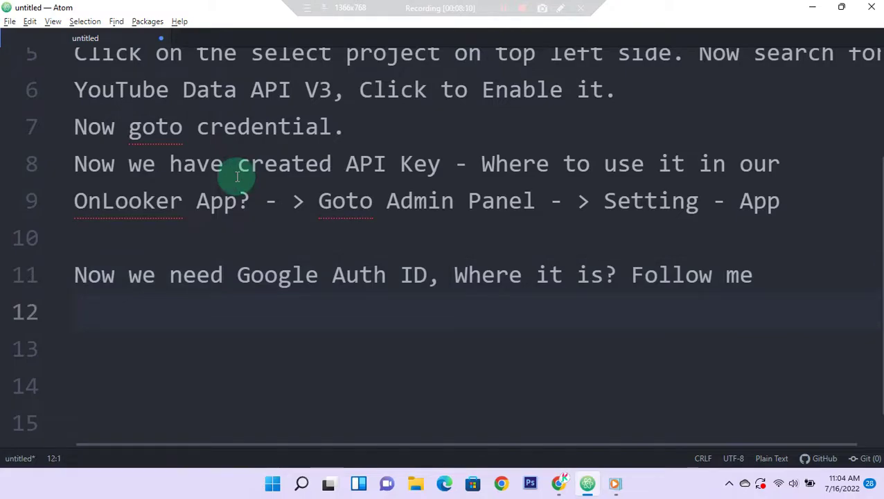
{"action": "key", "text": "alt+Tab"}
{"action": "triple_click", "coordinate": [238, 179]}
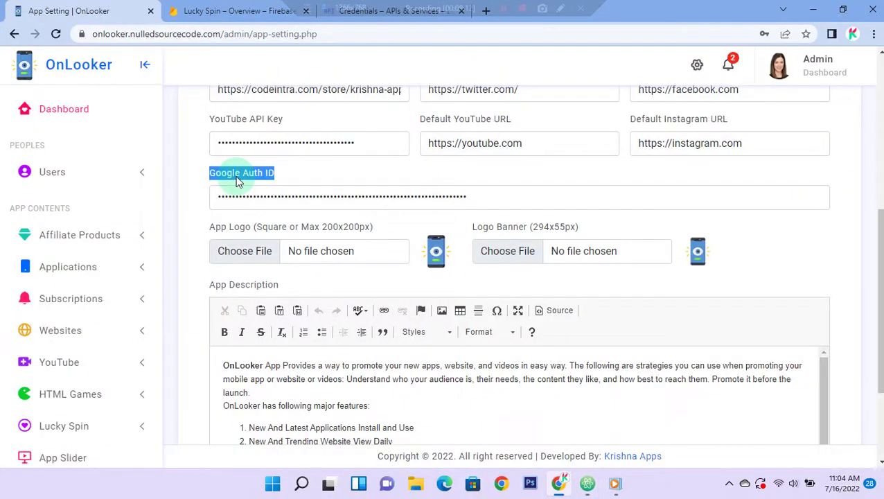
Step: Go to the Credentials page and point out the OAuth 2.0 Client IDs list
{"action": "key", "text": "ctrl+Tab"}
{"action": "key", "text": "ctrl+Tab"}
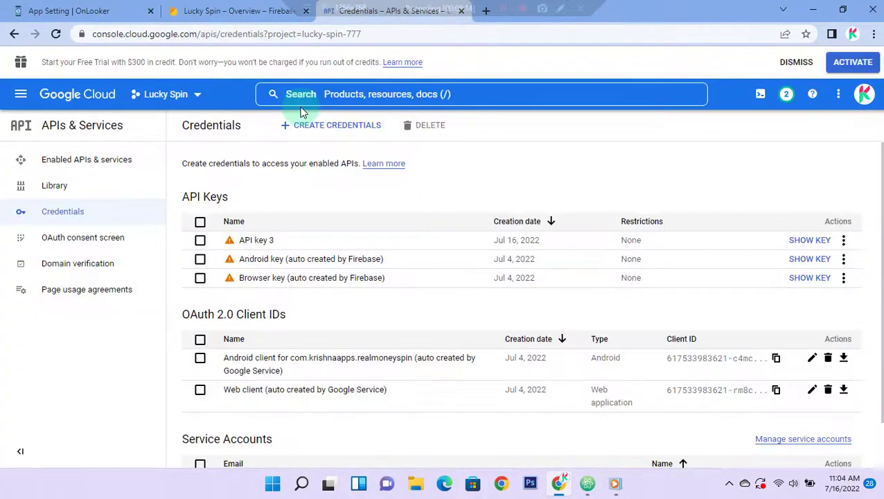
{"action": "scroll", "coordinate": [428, 203], "scroll_direction": "down", "scroll_amount": 1}
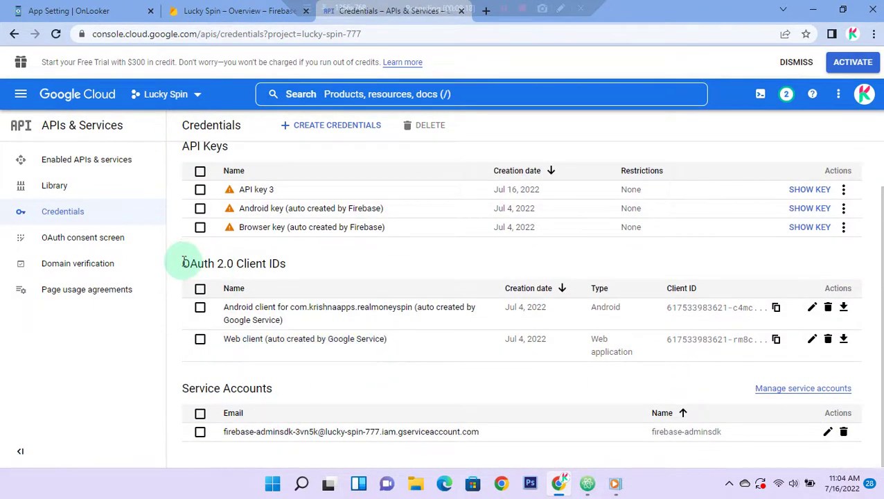
{"action": "left_click_drag", "start_coordinate": [182, 264], "coordinate": [291, 272]}
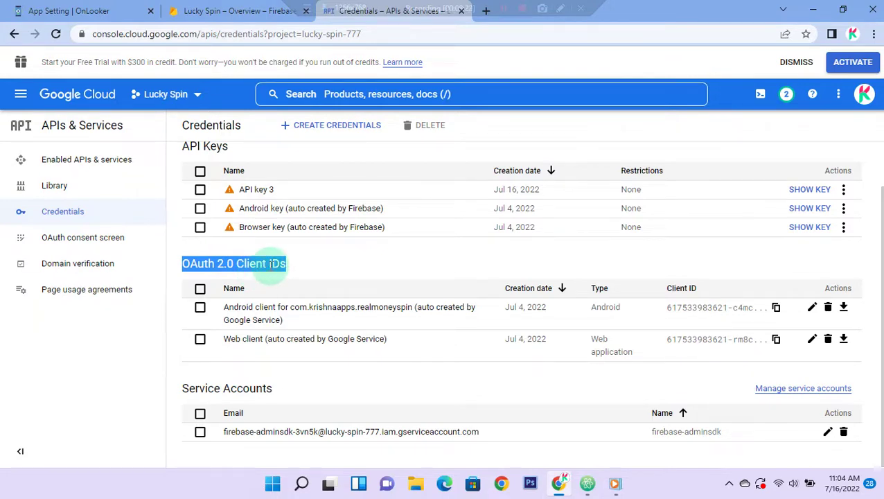
{"action": "left_click", "coordinate": [270, 265]}
{"action": "triple_click", "coordinate": [271, 265]}
{"action": "left_click", "coordinate": [309, 269]}
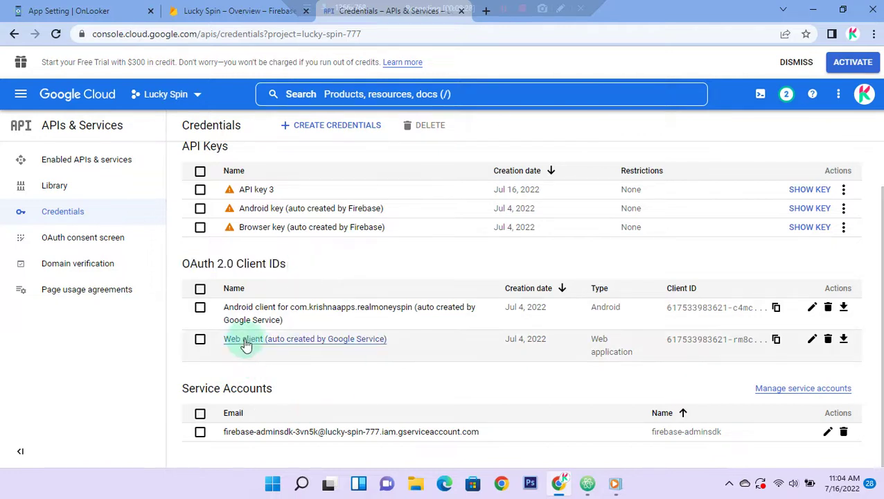
Step: Point out the Web client (Web application) entry and copy its OAuth client ID
{"action": "left_click_drag", "start_coordinate": [388, 339], "coordinate": [227, 341]}
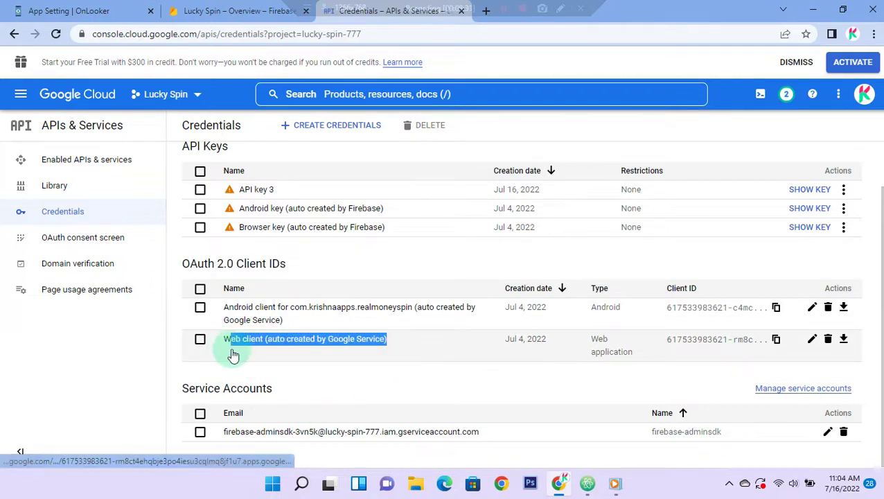
{"action": "left_click", "coordinate": [417, 372]}
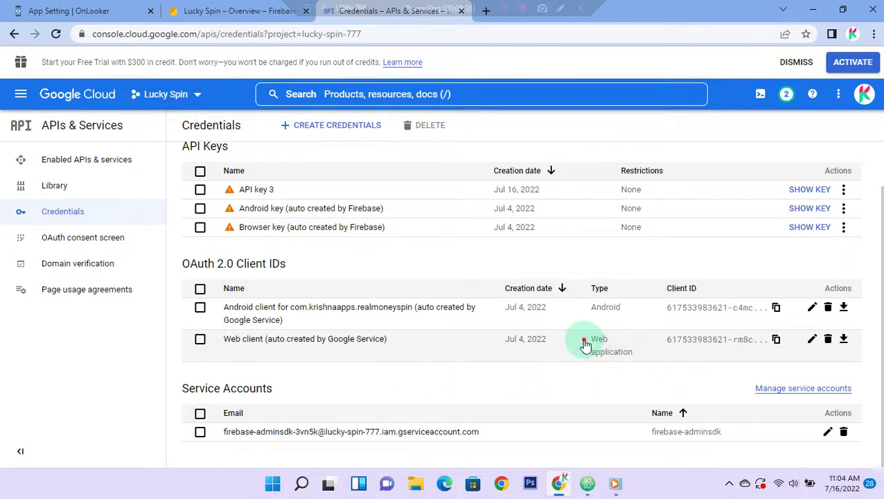
{"action": "left_click_drag", "start_coordinate": [588, 337], "coordinate": [637, 359]}
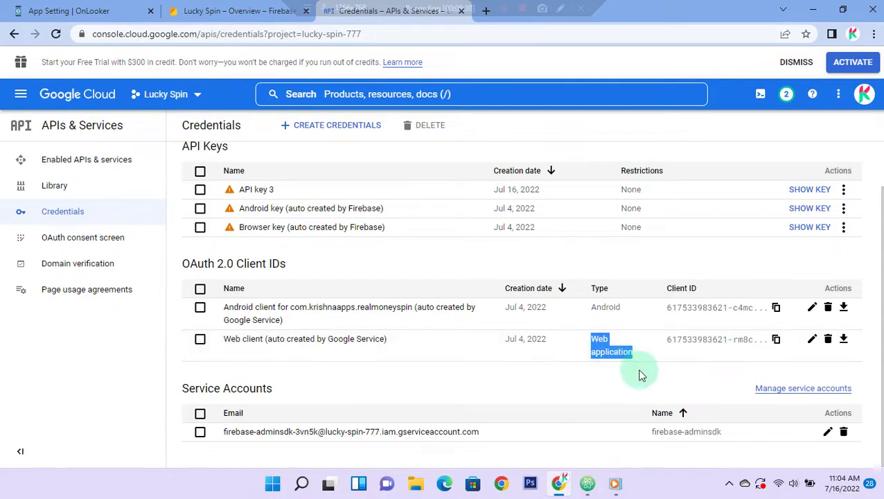
{"action": "left_click", "coordinate": [641, 374]}
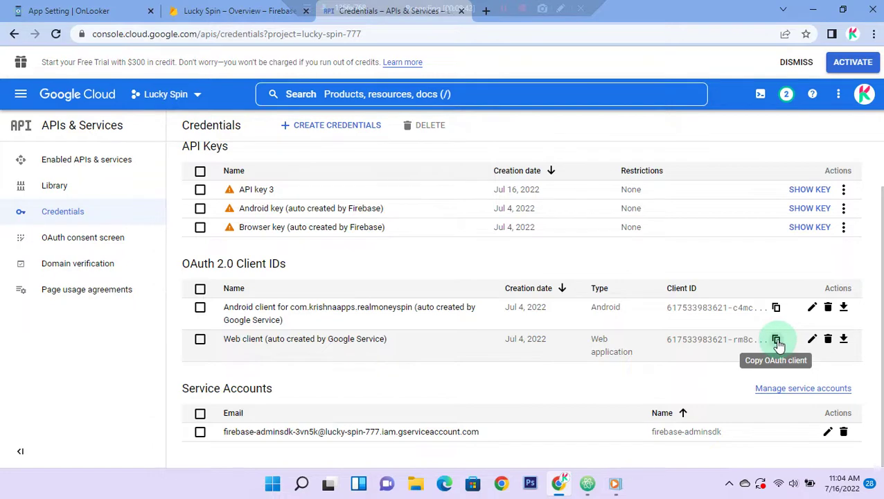
{"action": "left_click", "coordinate": [776, 340]}
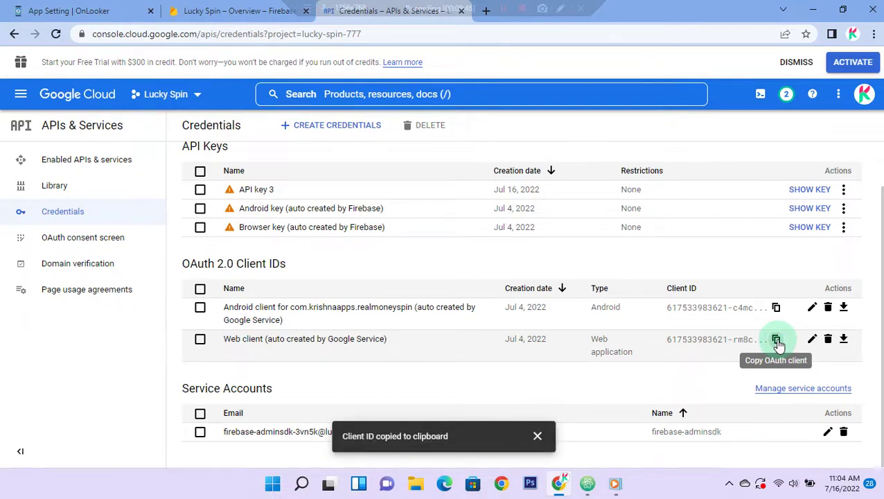
Step: Replace the Google Auth ID with the copied Web client ID and update the settings
{"action": "left_click", "coordinate": [111, 11]}
{"action": "triple_click", "coordinate": [346, 198]}
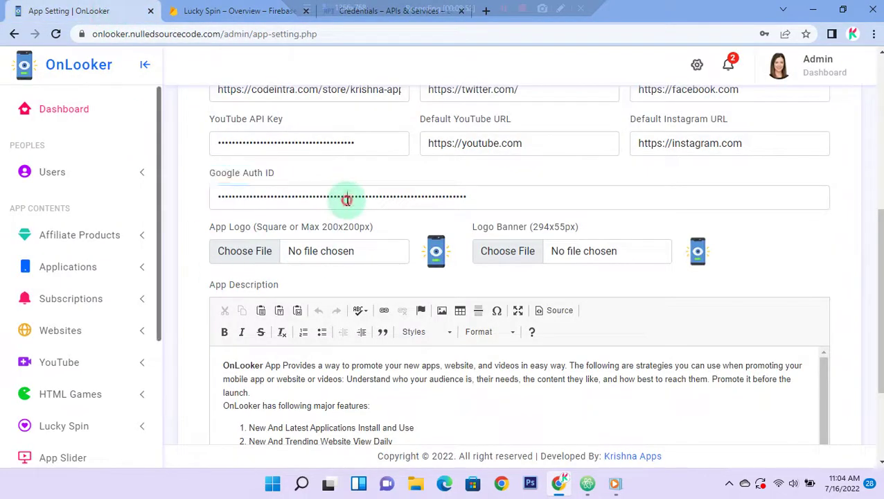
{"action": "key", "text": "BackSpace"}
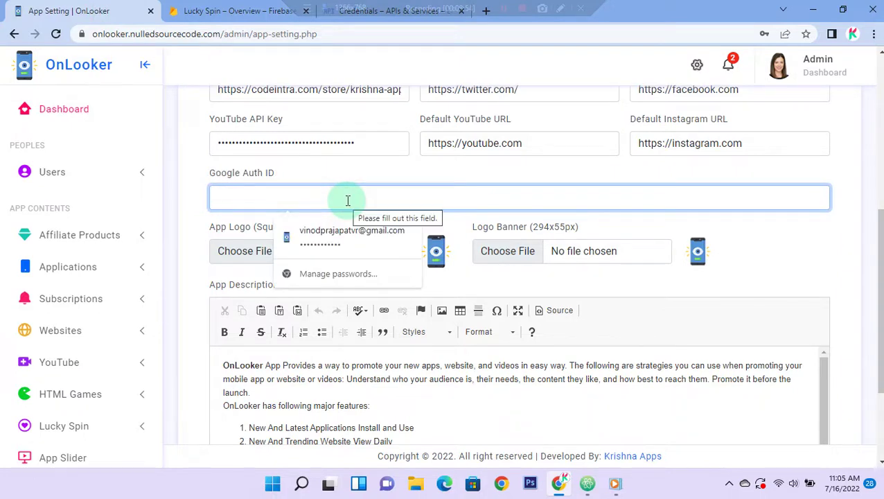
{"action": "right_click", "coordinate": [347, 201]}
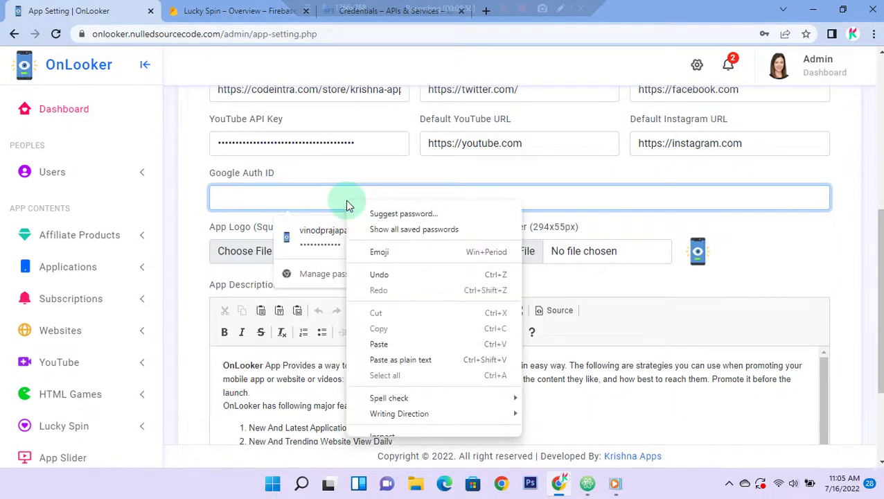
{"action": "left_click", "coordinate": [401, 343]}
{"action": "left_click", "coordinate": [199, 271]}
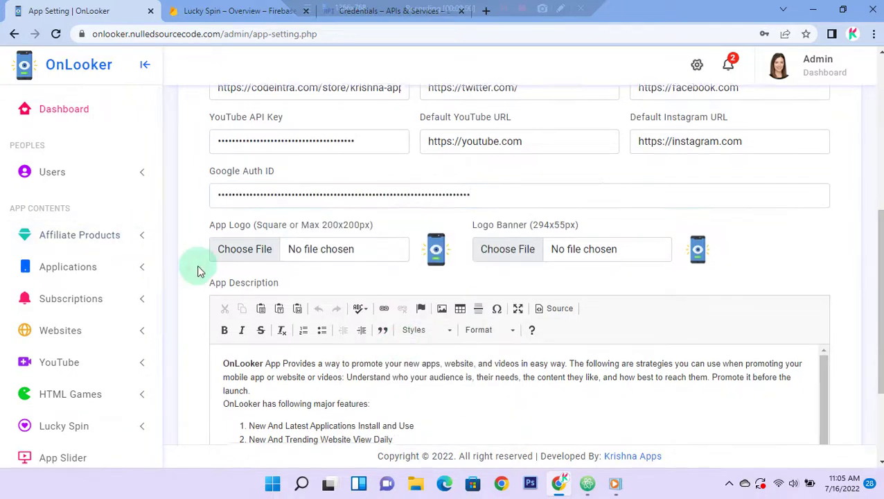
{"action": "scroll", "coordinate": [205, 332], "scroll_direction": "down", "scroll_amount": 2}
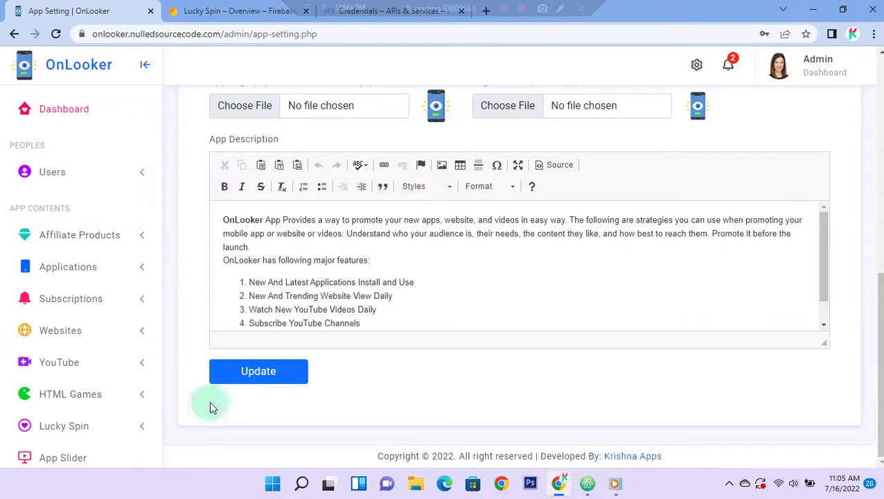
{"action": "left_click", "coordinate": [262, 374]}
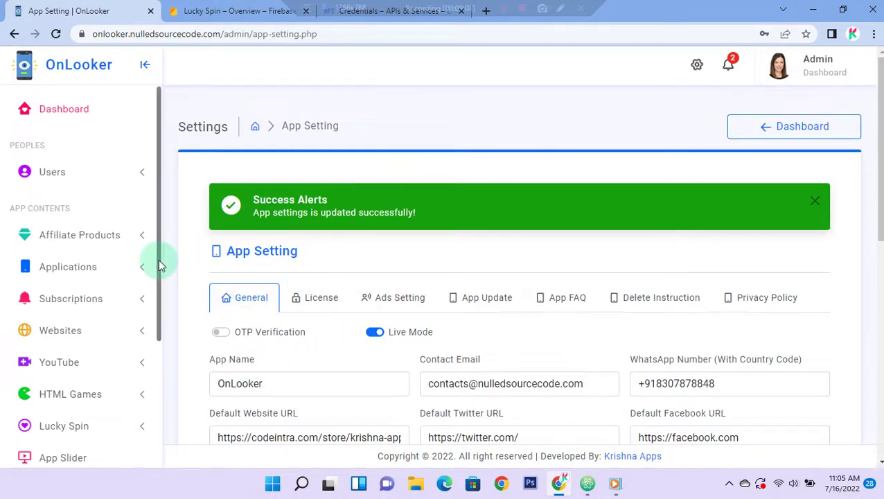
Step: Open YouTube > Manage Subs, then switch to the Atom notes
{"action": "left_click", "coordinate": [122, 369]}
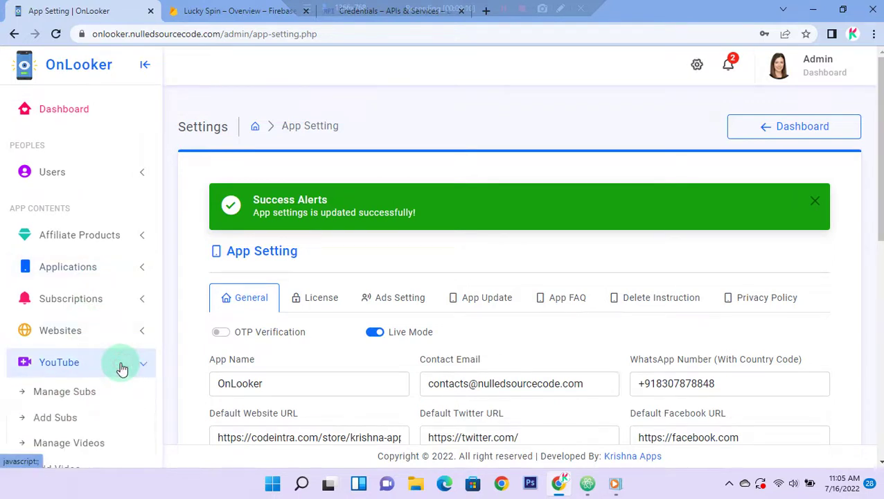
{"action": "scroll", "coordinate": [118, 369], "scroll_direction": "down", "scroll_amount": 3}
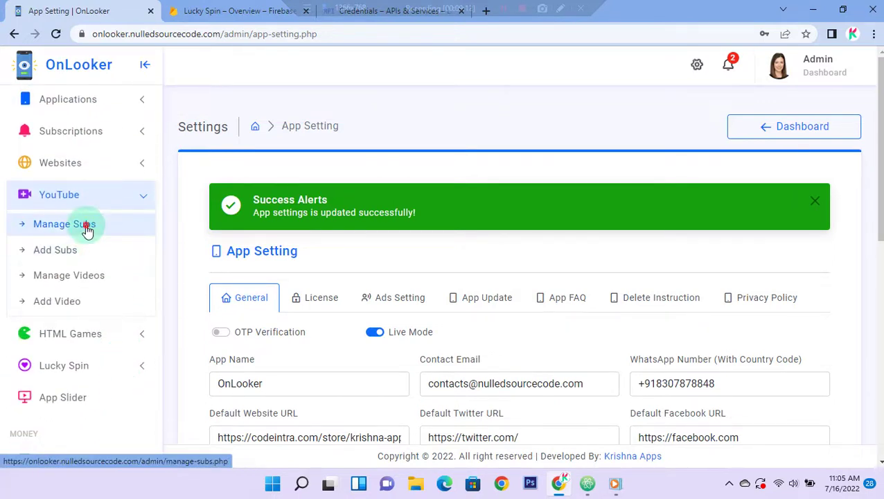
{"action": "left_click", "coordinate": [85, 225]}
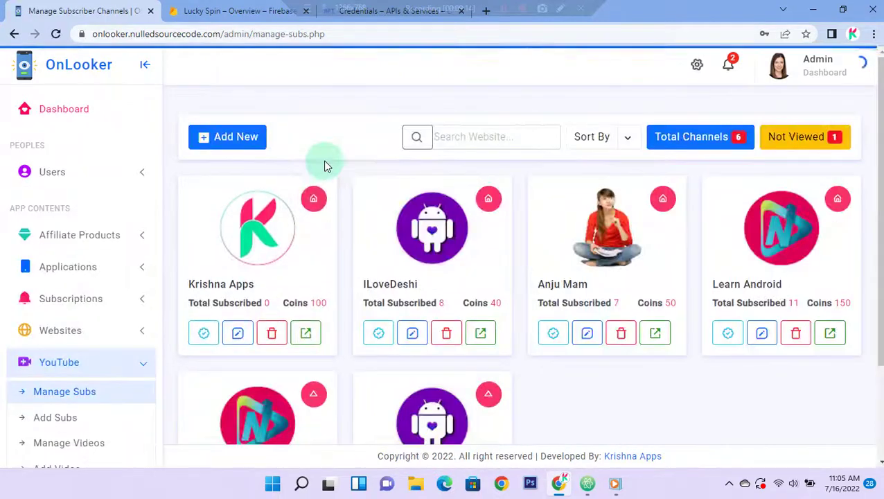
{"action": "left_click", "coordinate": [588, 484]}
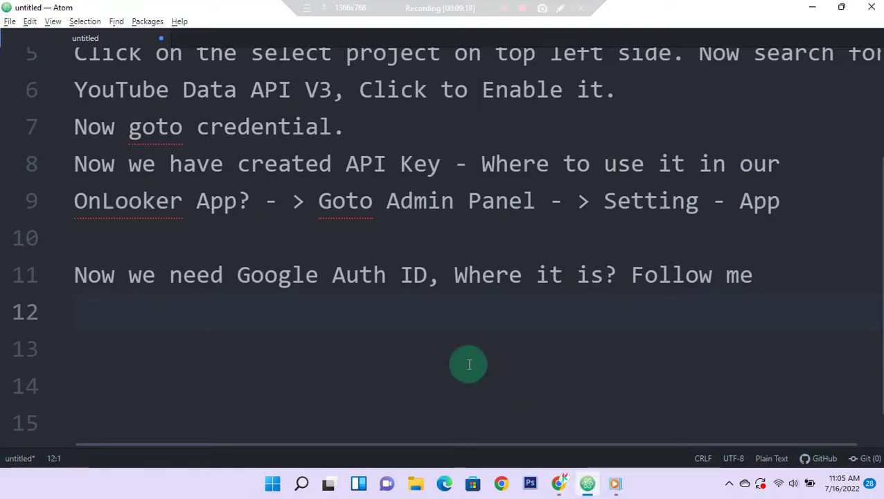
Step: Write 'If your API Key is wrong then YouTube Subscriber Channel Images will not be seen.' on lines 12–13
{"action": "type", "text": "If your"}
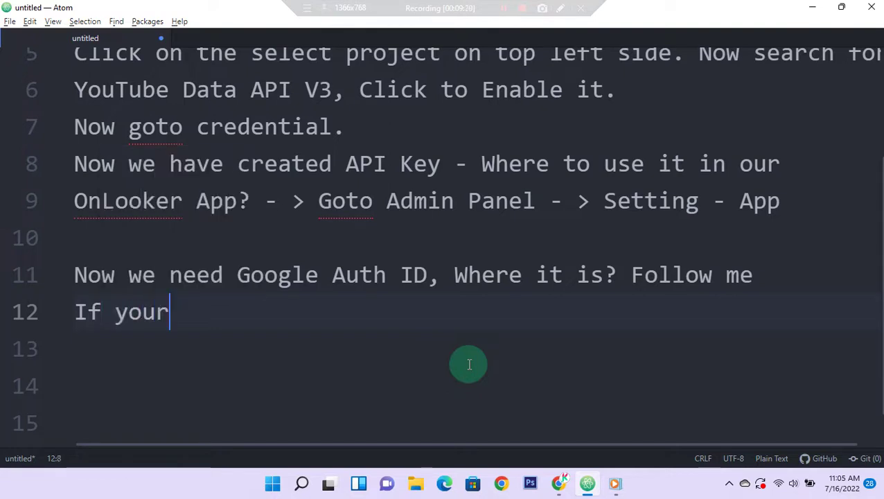
{"action": "type", "text": " API K"}
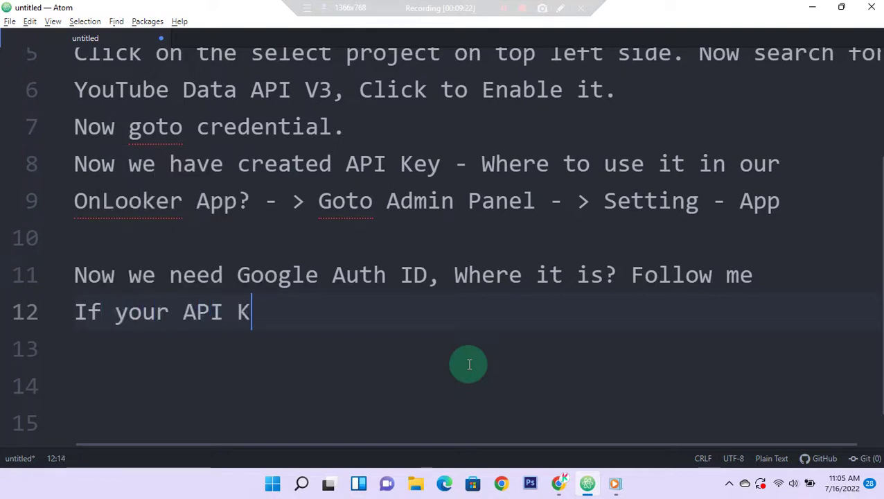
{"action": "type", "text": "ey is wron"}
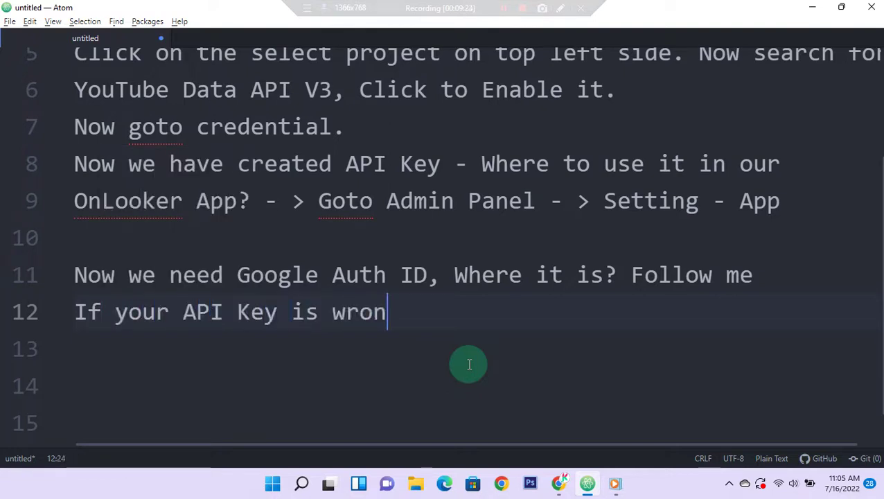
{"action": "type", "text": "g then "}
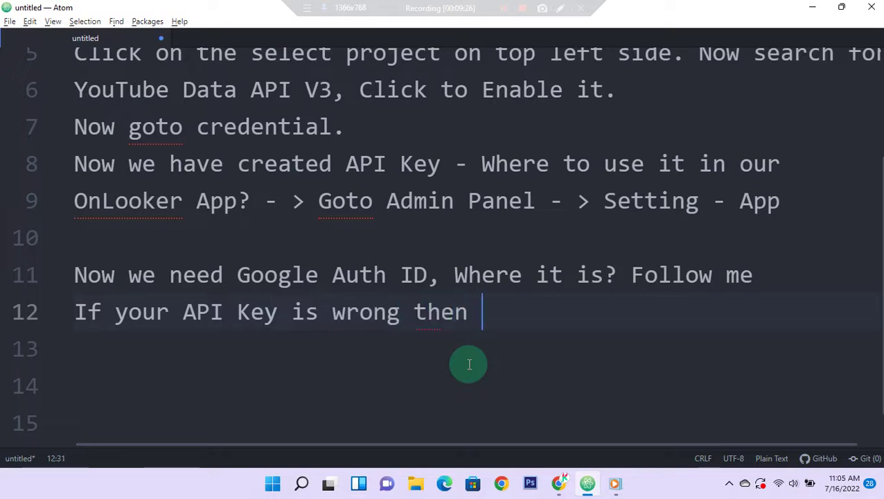
{"action": "type", "text": "YouTube "}
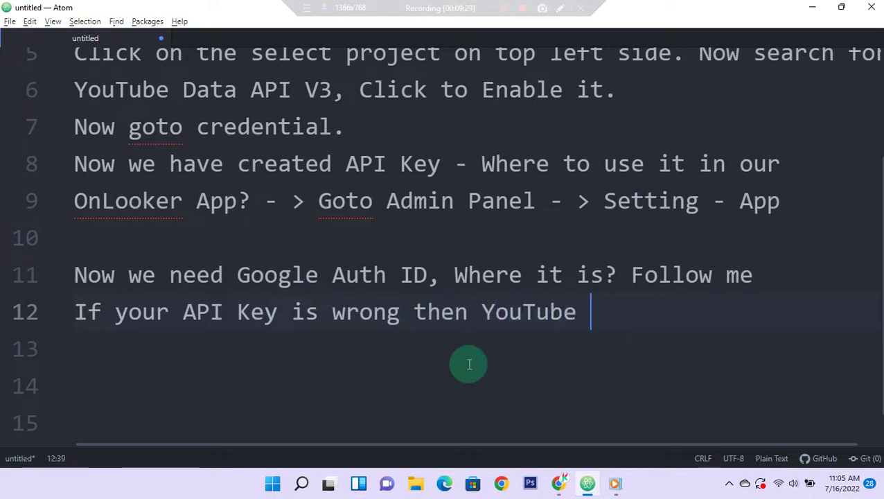
{"action": "type", "text": "Subsc"}
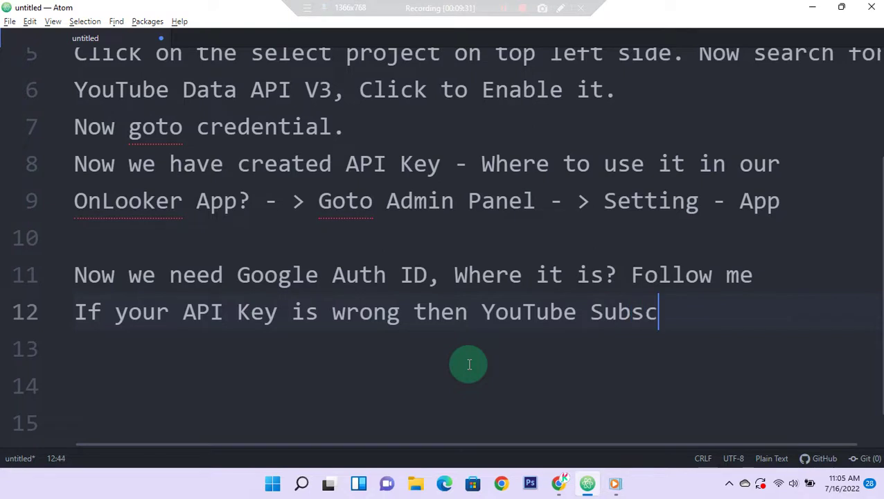
{"action": "type", "text": "riber Ch"}
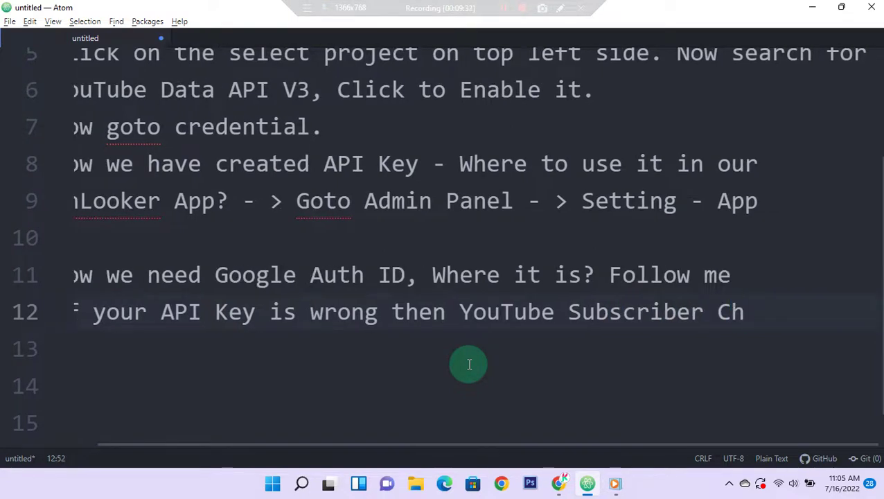
{"action": "type", "text": "annel"}
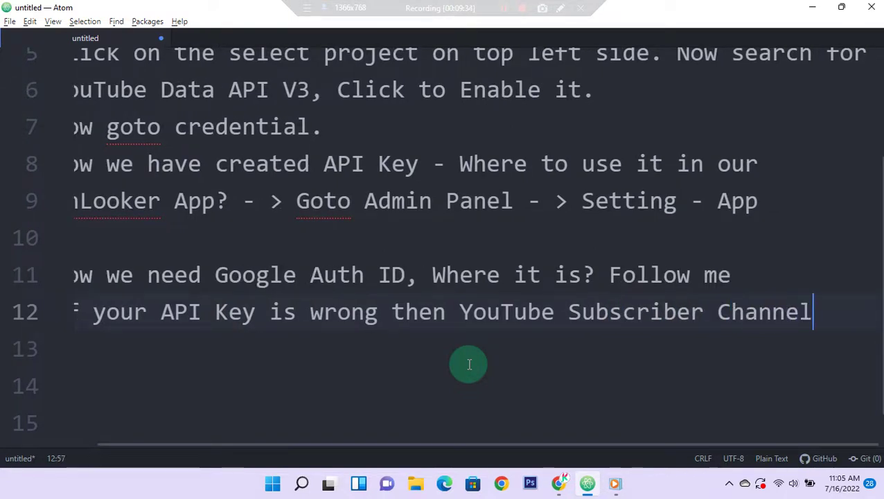
{"action": "key", "text": "Return"}
{"action": "type", "text": "Images"}
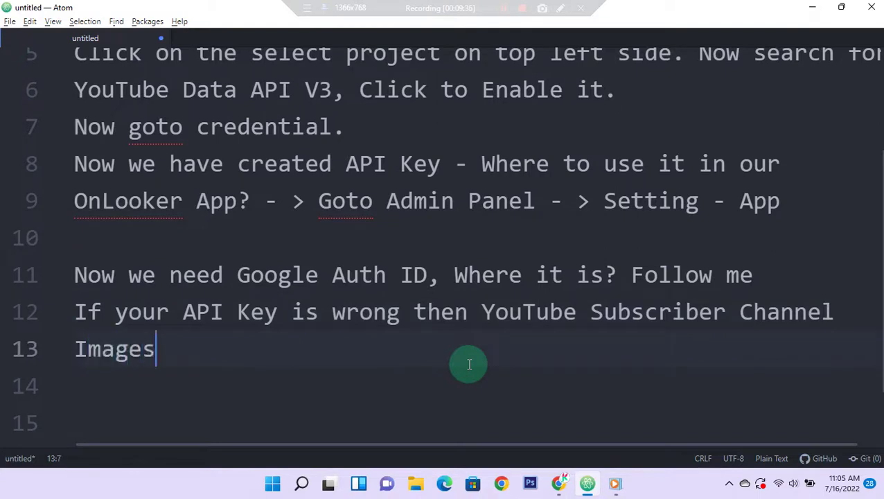
{"action": "type", "text": " will not "}
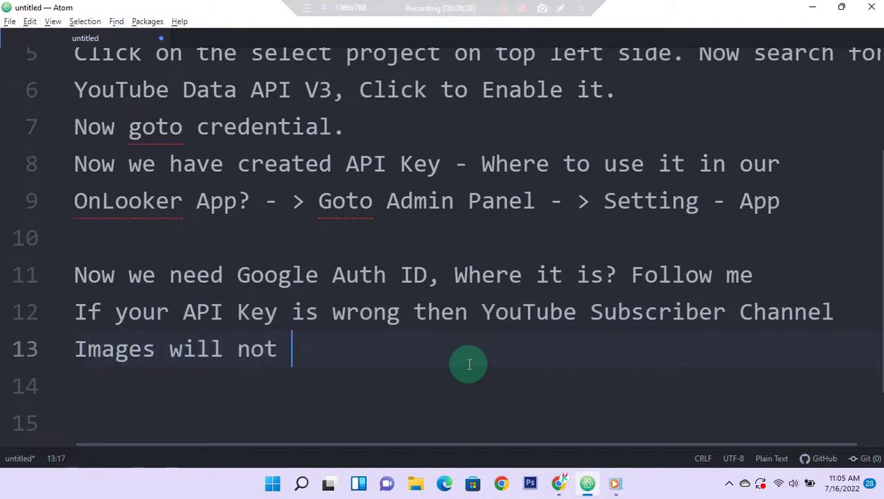
{"action": "type", "text": "be seen"}
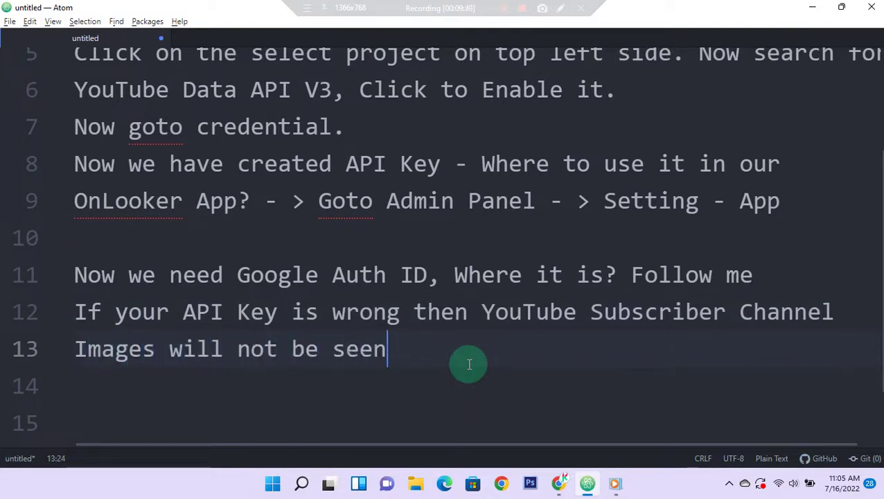
{"action": "type", "text": "."}
{"action": "key", "text": "Return"}
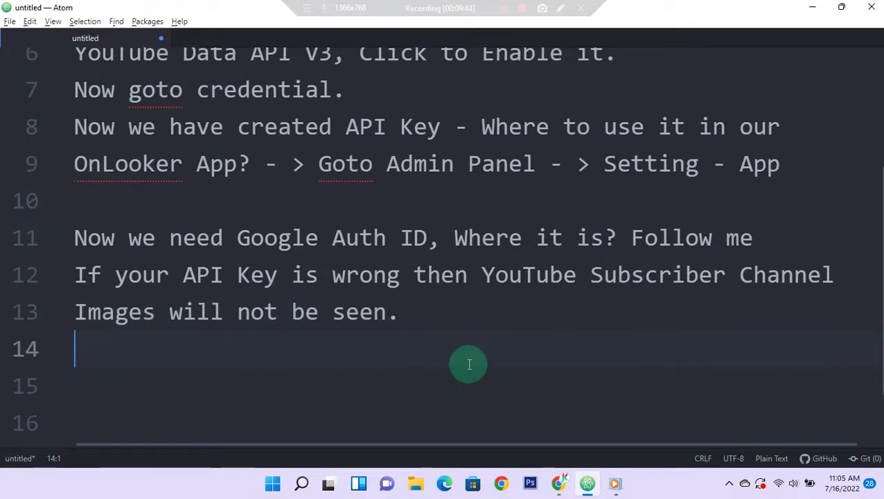
{"action": "key", "text": "alt+Tab"}
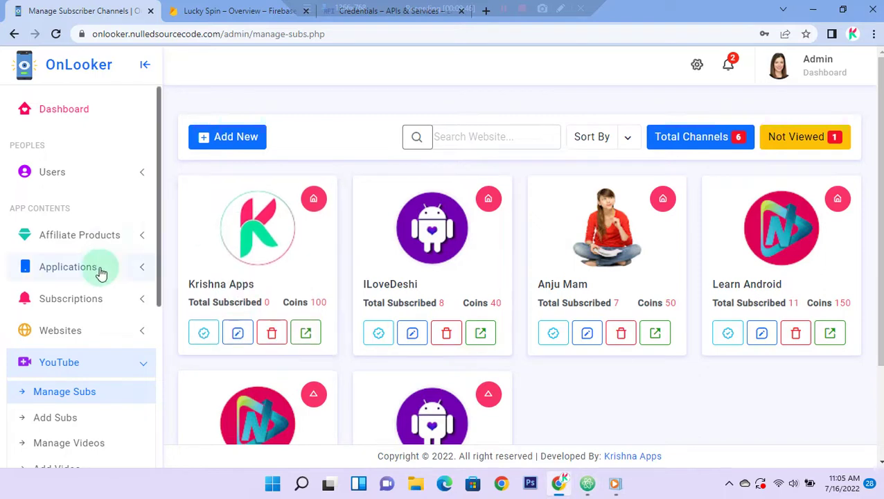
{"action": "left_click", "coordinate": [696, 66]}
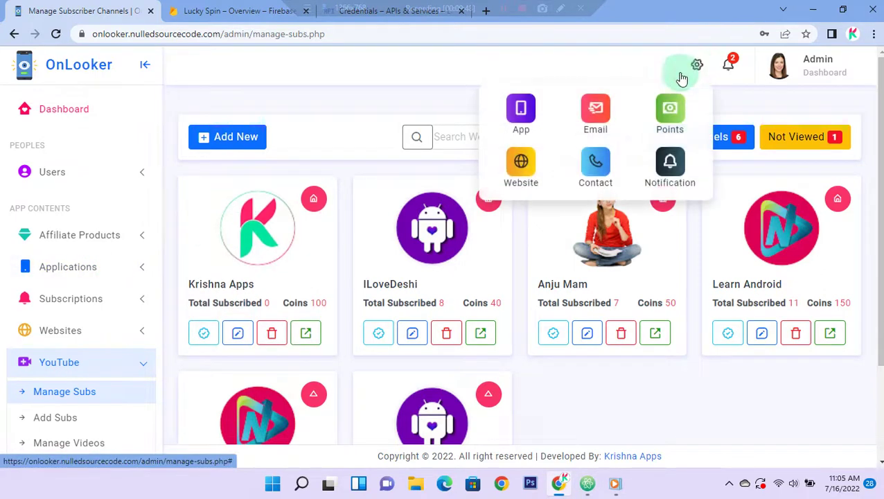
{"action": "left_click", "coordinate": [523, 110]}
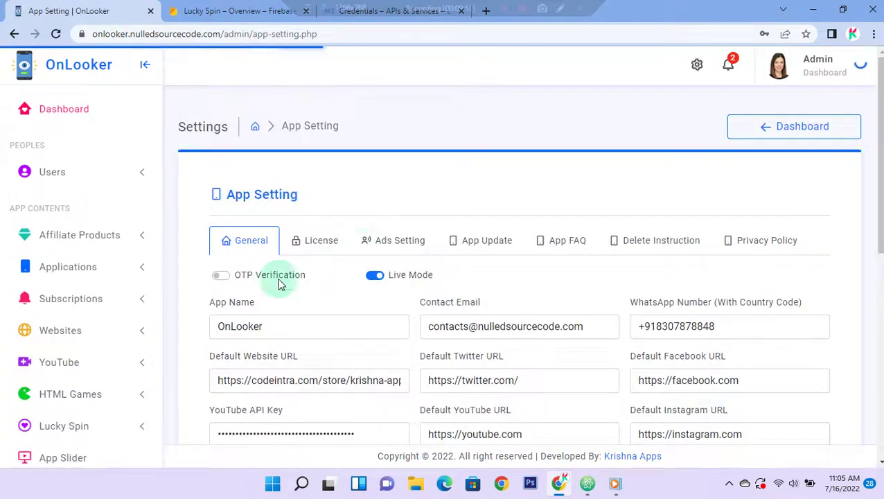
{"action": "scroll", "coordinate": [273, 303], "scroll_direction": "down", "scroll_amount": 4}
{"action": "double_click", "coordinate": [288, 174]}
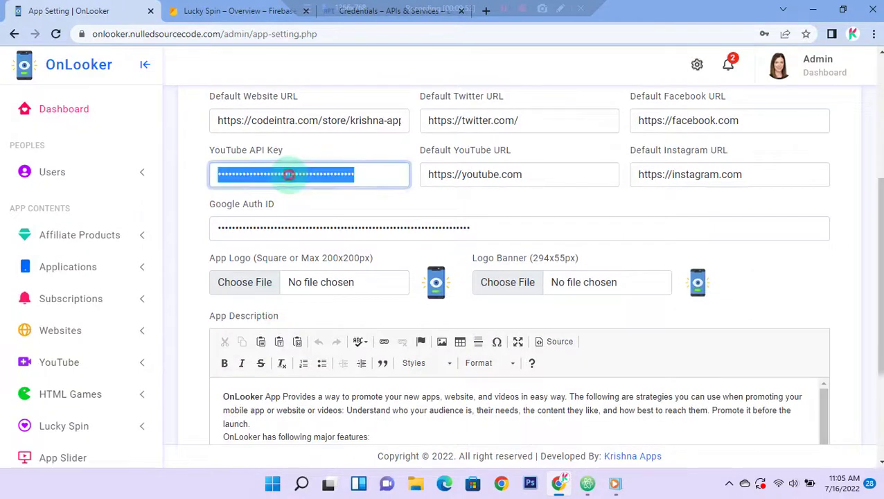
{"action": "key", "text": "BackSpace"}
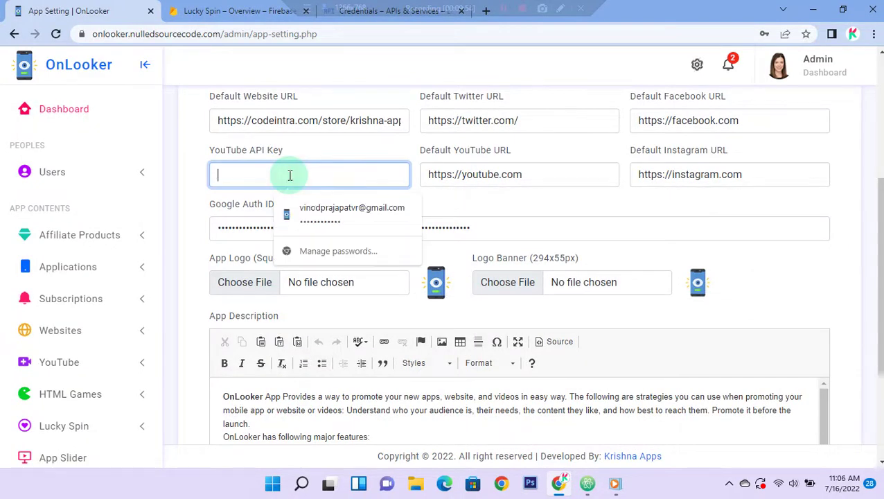
{"action": "type", "text": "1234567"}
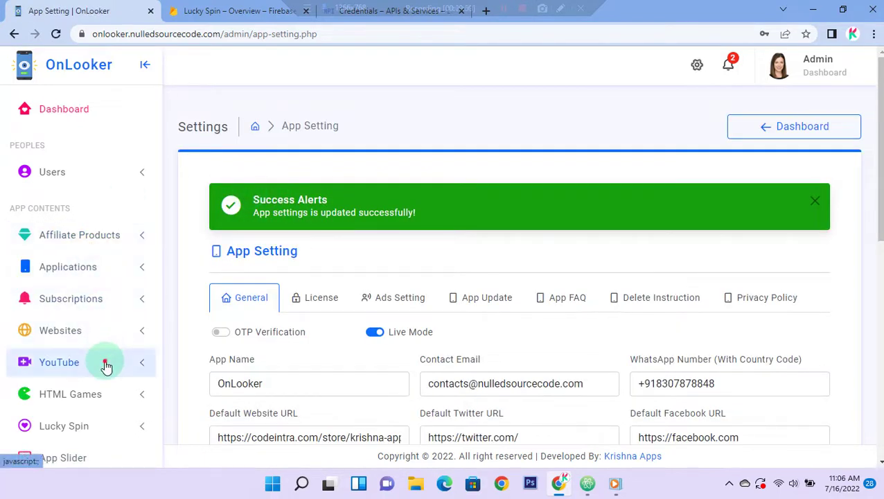
Step: Open YouTube > Manage Subs to view the 6 subscriber channels, then switch to Atom
{"action": "left_click", "coordinate": [106, 367]}
{"action": "scroll", "coordinate": [88, 321], "scroll_direction": "down", "scroll_amount": 1}
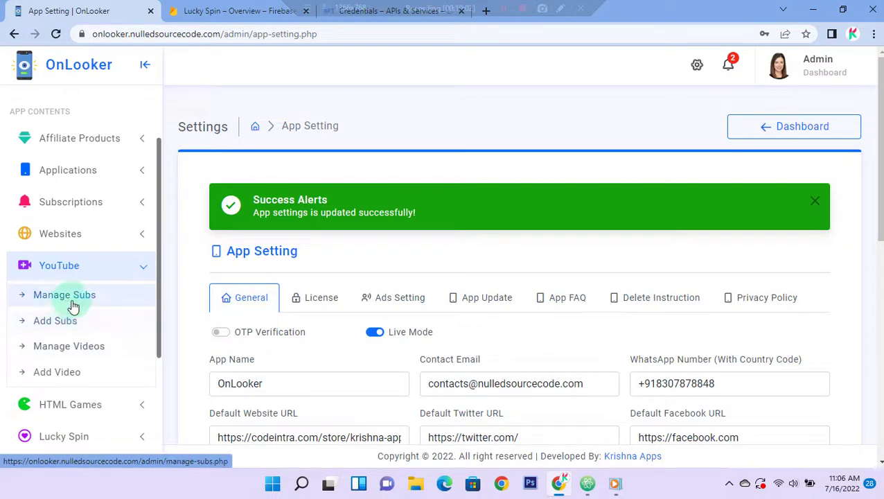
{"action": "left_click", "coordinate": [88, 296]}
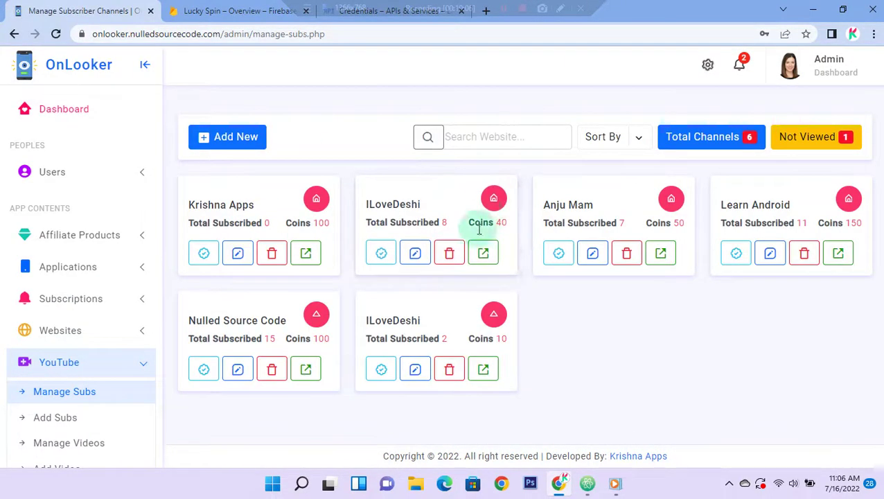
{"action": "left_click", "coordinate": [588, 483]}
Step: Write note lines 14–15: 'have entered the wrong key So Image not visible' and 'So enter the correct API Key alway'
{"action": "type", "text": "have "}
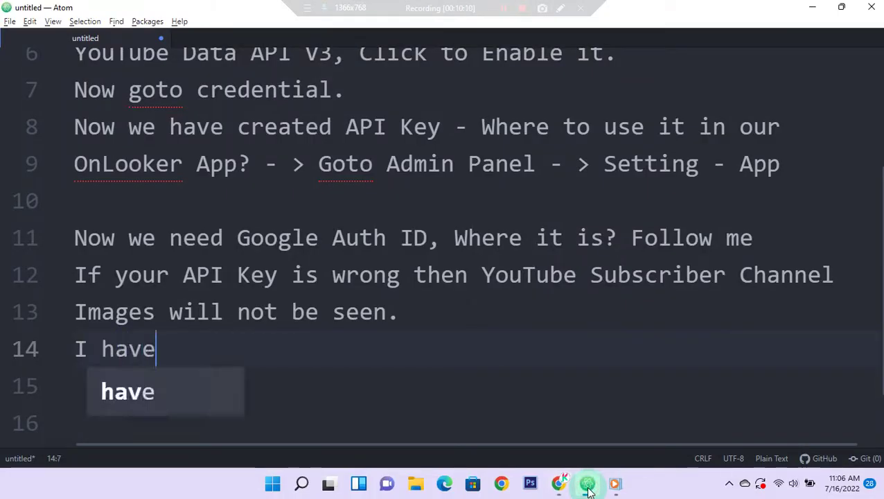
{"action": "type", "text": "enter"}
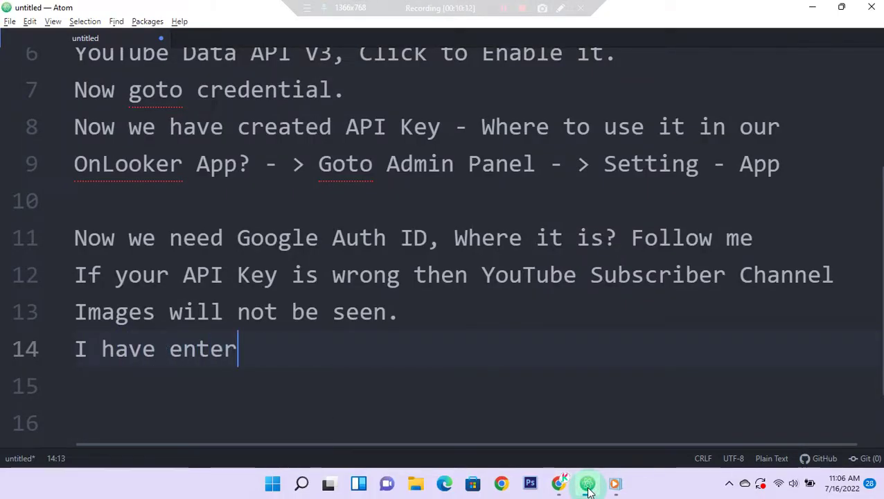
{"action": "type", "text": "ed the"}
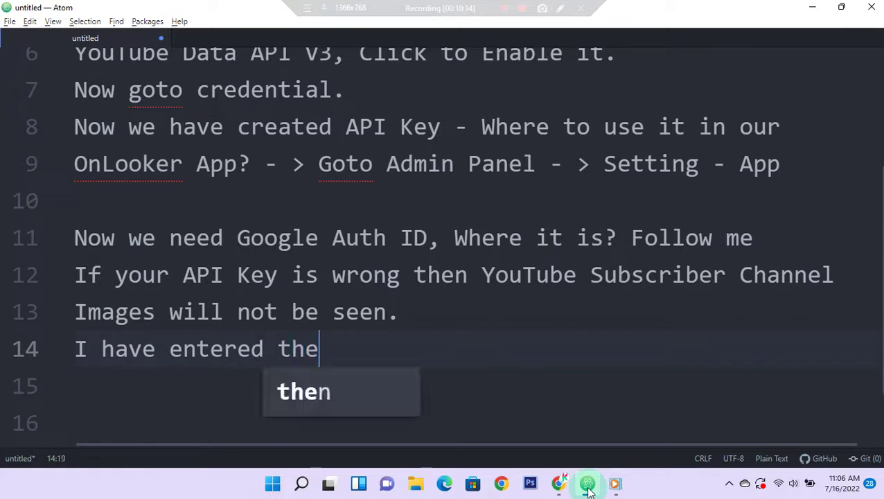
{"action": "type", "text": " wrong k"}
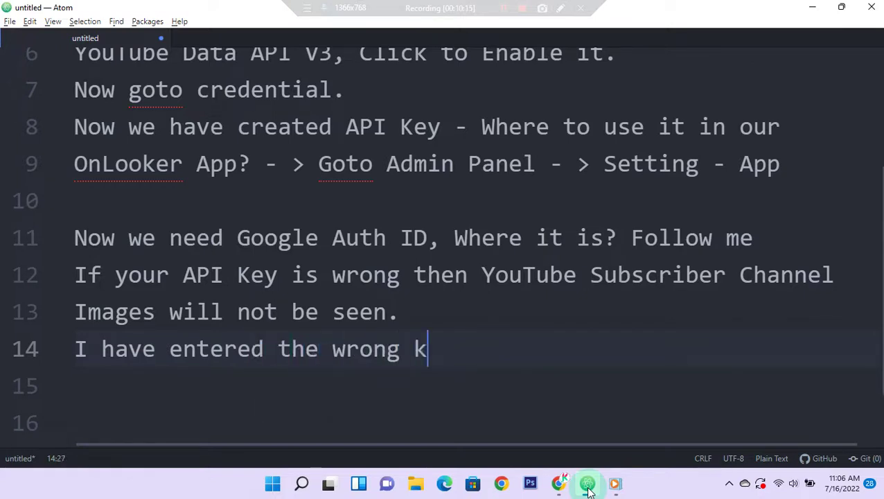
{"action": "type", "text": "ey So"}
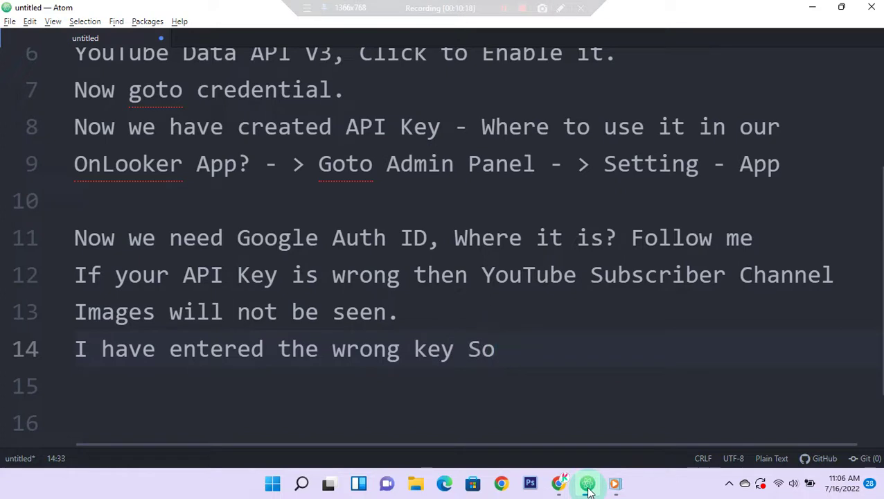
{"action": "type", "text": " Image not "}
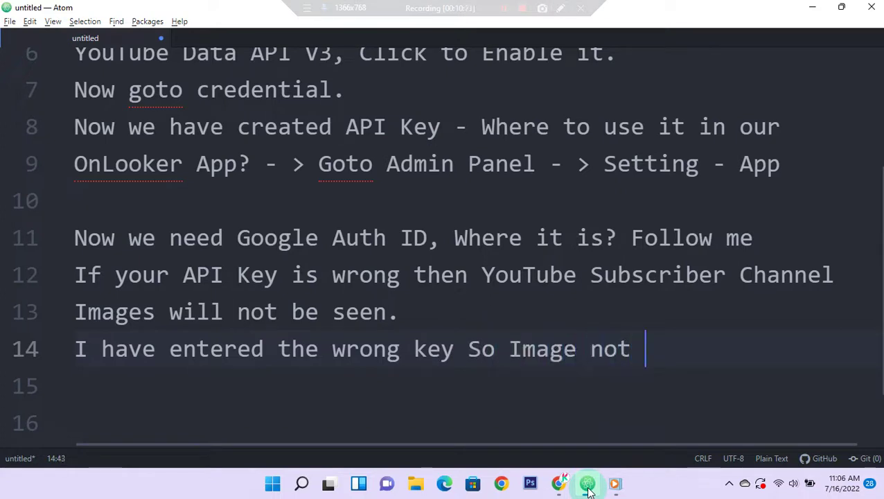
{"action": "type", "text": "visibl"}
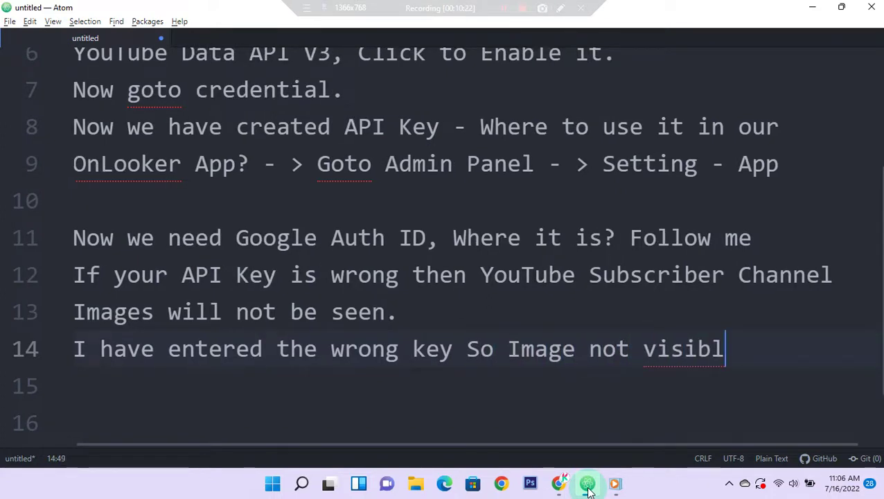
{"action": "type", "text": "e"}
{"action": "key", "text": "Return"}
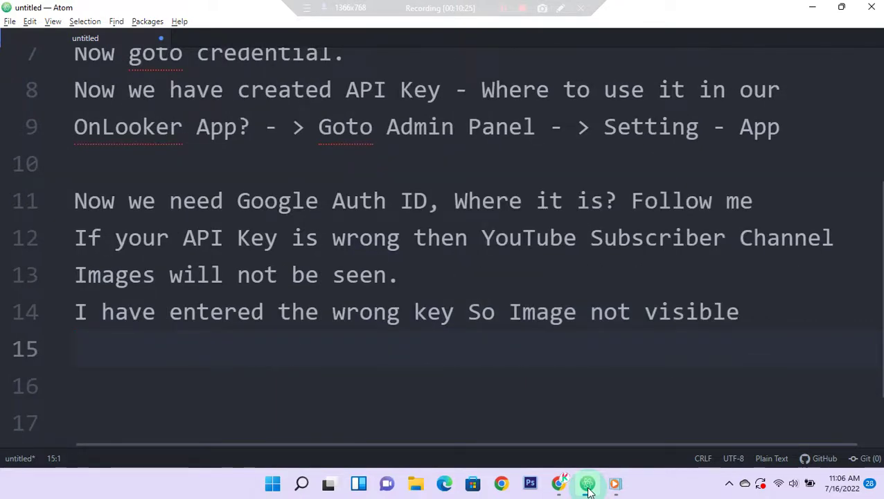
{"action": "type", "text": "So enter the co"}
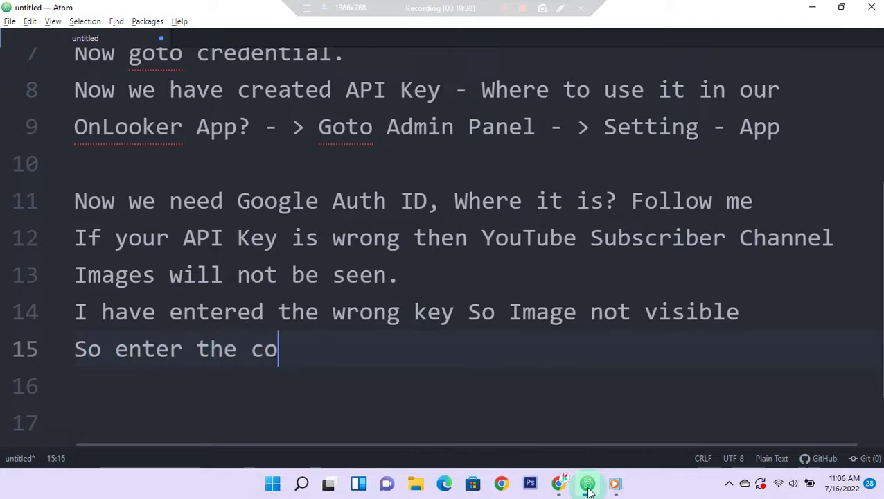
{"action": "type", "text": "rrect A"}
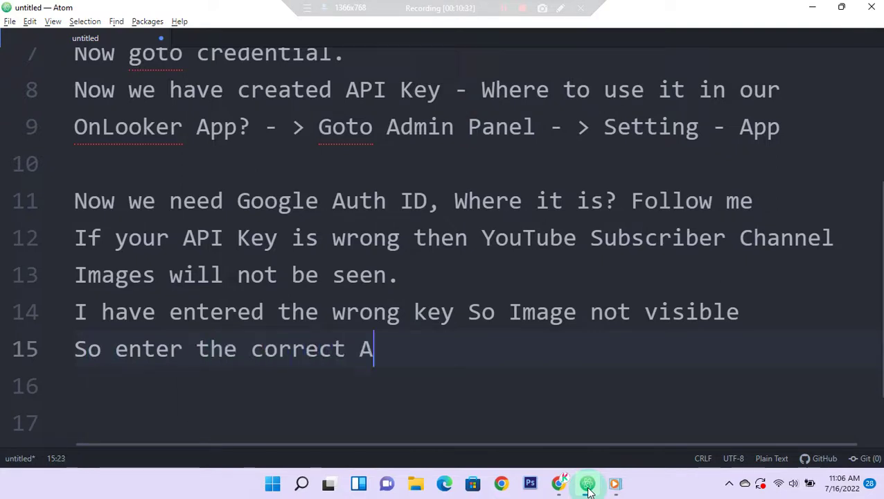
{"action": "type", "text": "PI Key always, else"}
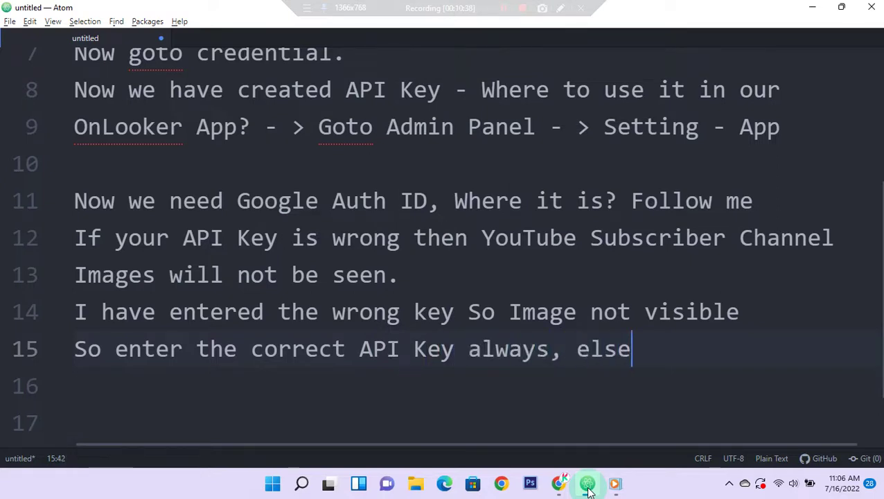
{"action": "key", "text": "Return"}
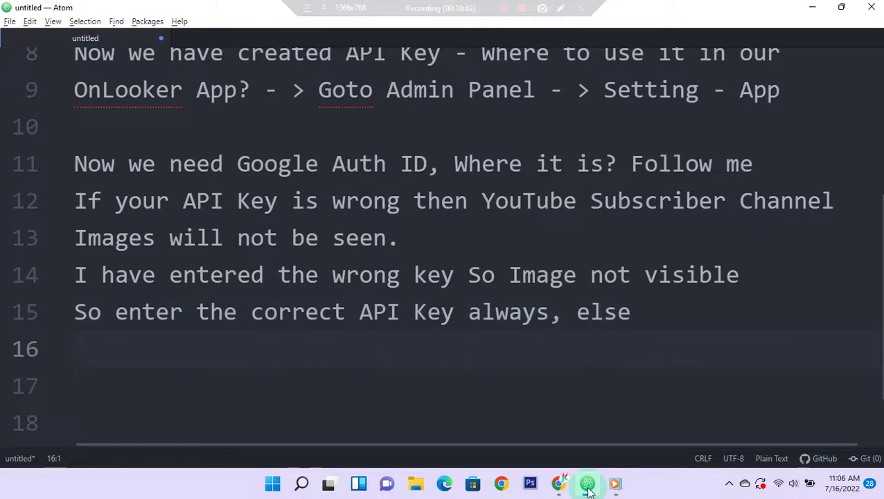
Step: Add lines 16–17 warning 'Your users will not be used subscribe youtube channel feature.'
{"action": "type", "text": "Your usr"}
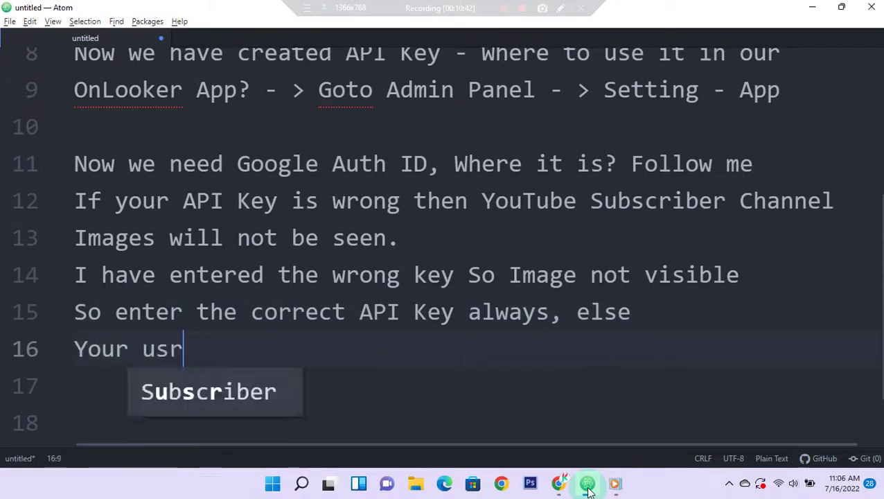
{"action": "key", "text": "BackSpace"}
{"action": "type", "text": "ers will not b"}
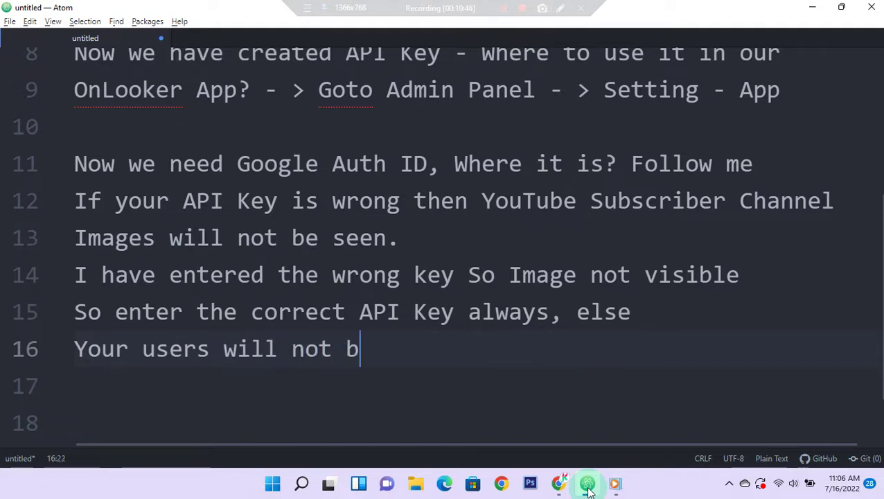
{"action": "type", "text": "e used "}
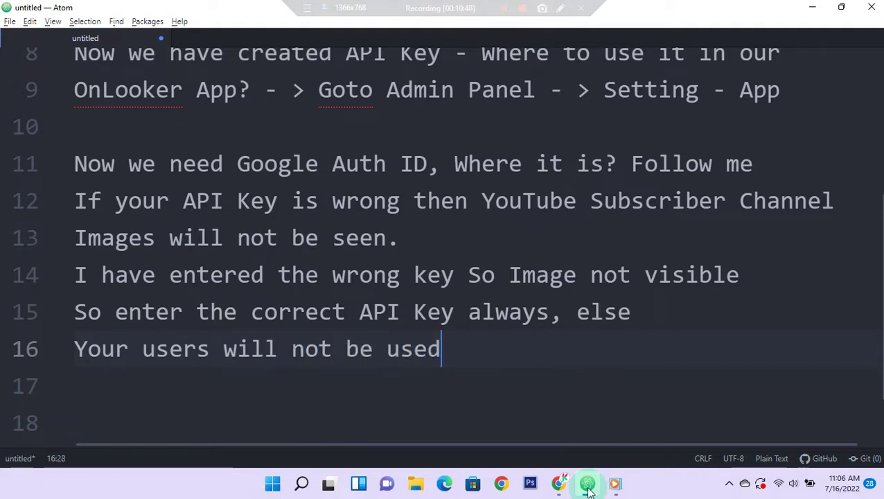
{"action": "type", "text": "subscri"}
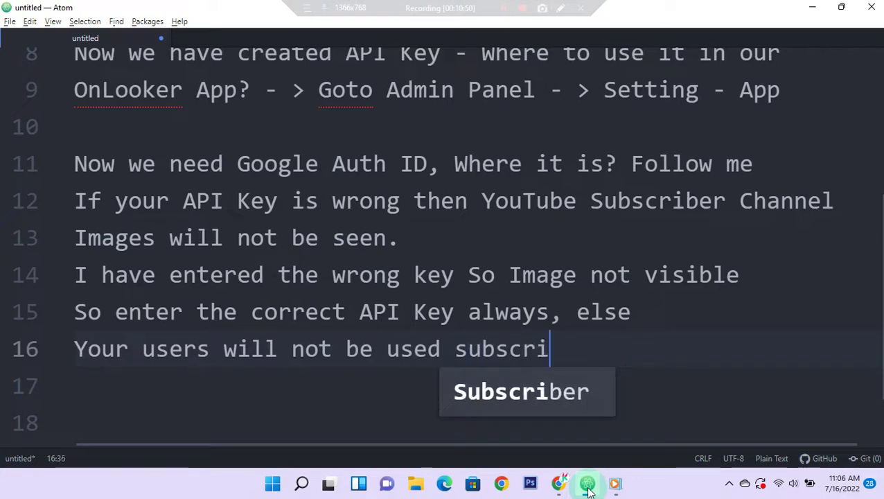
{"action": "type", "text": "be"}
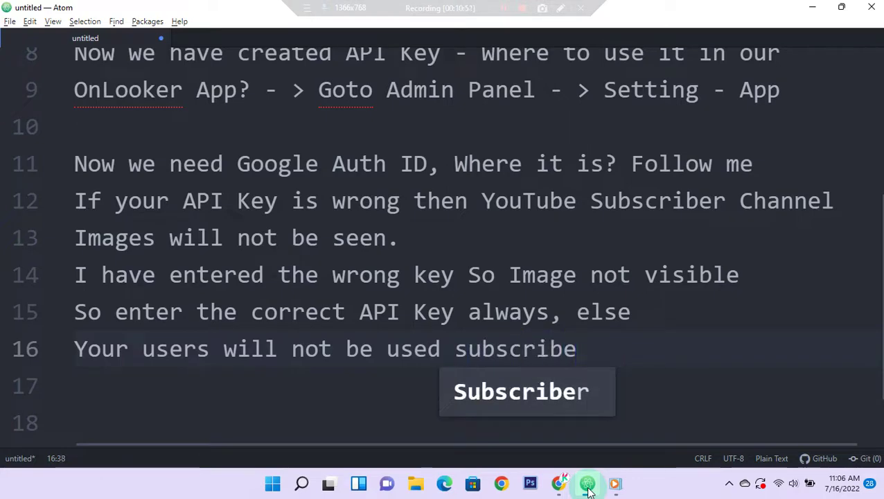
{"action": "type", "text": " youtu"}
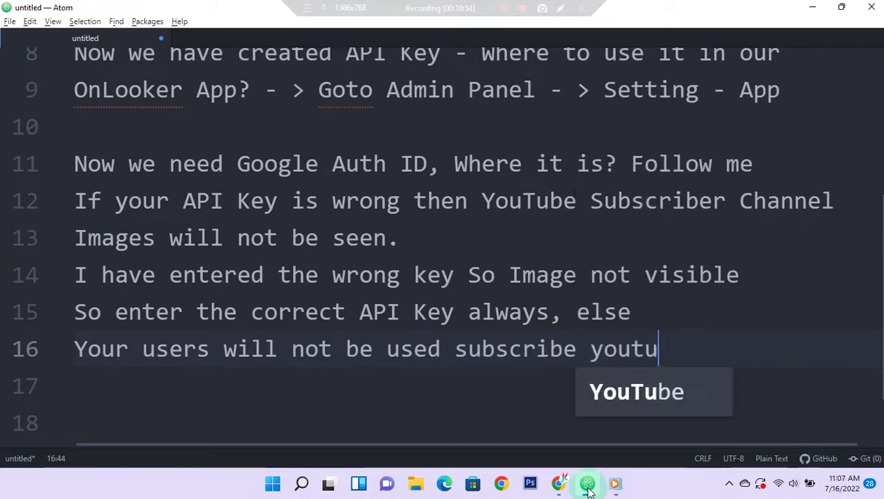
{"action": "type", "text": "be channel"}
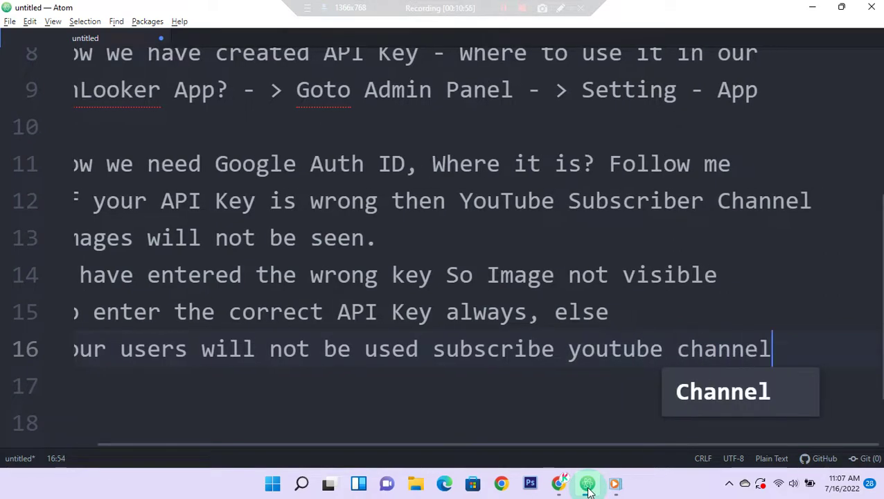
{"action": "key", "text": "Escape"}
{"action": "key", "text": "Return"}
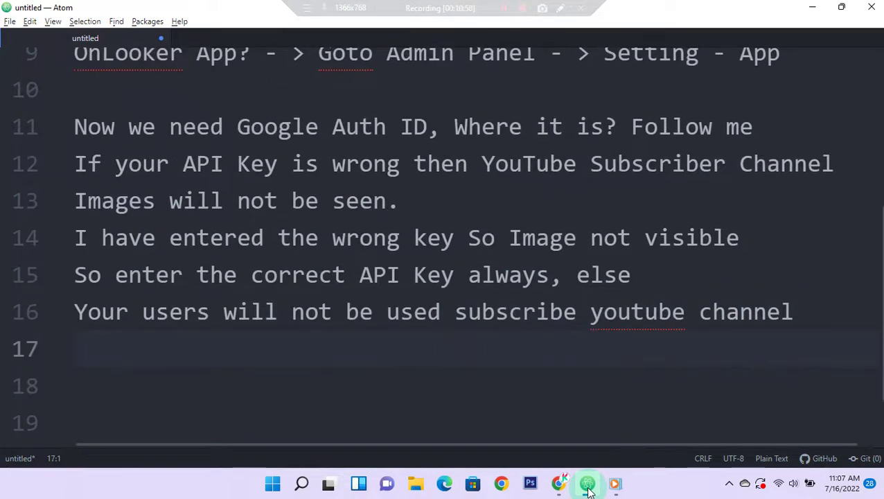
{"action": "type", "text": "feature."}
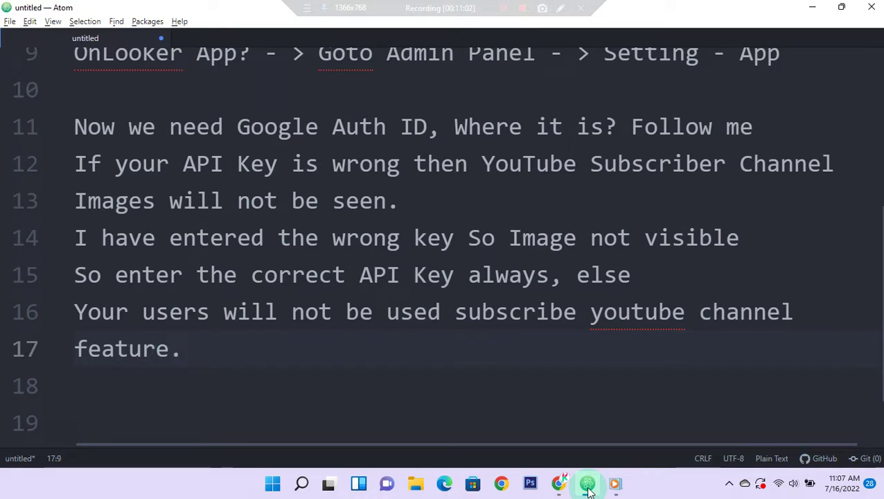
{"action": "key", "text": "Return"}
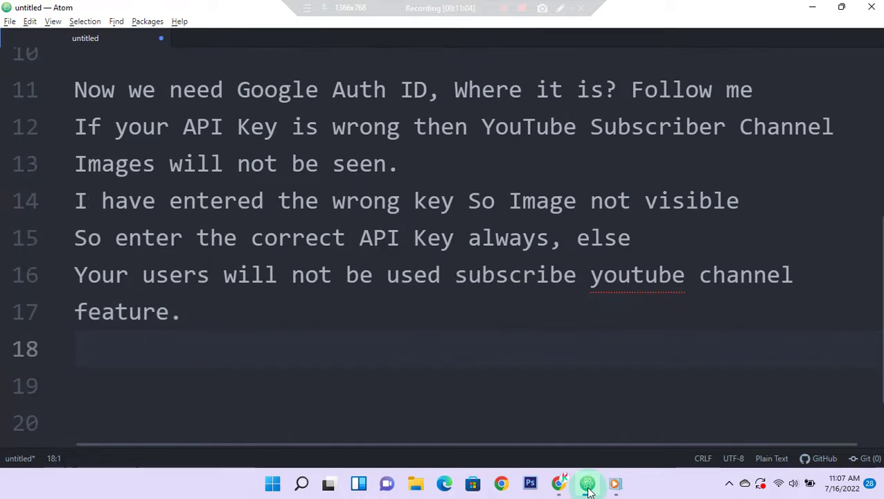
Step: Reveal and copy API key 3's value on the Credentials page, then return to OnLooker's Manage Subscriber Channels tab
{"action": "left_click", "coordinate": [587, 484]}
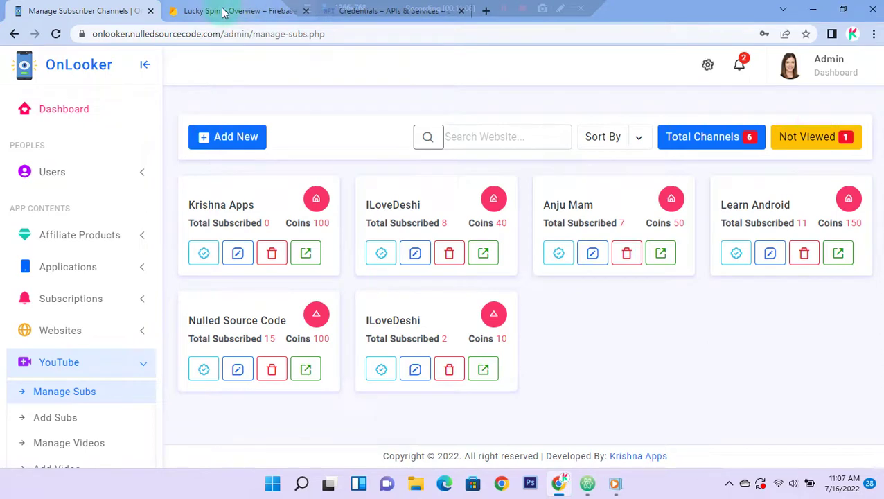
{"action": "left_click", "coordinate": [224, 13]}
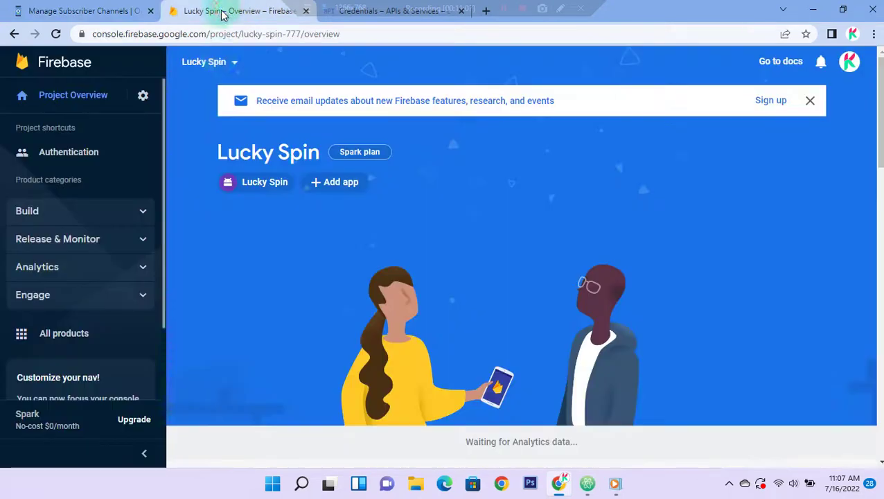
{"action": "left_click", "coordinate": [354, 16]}
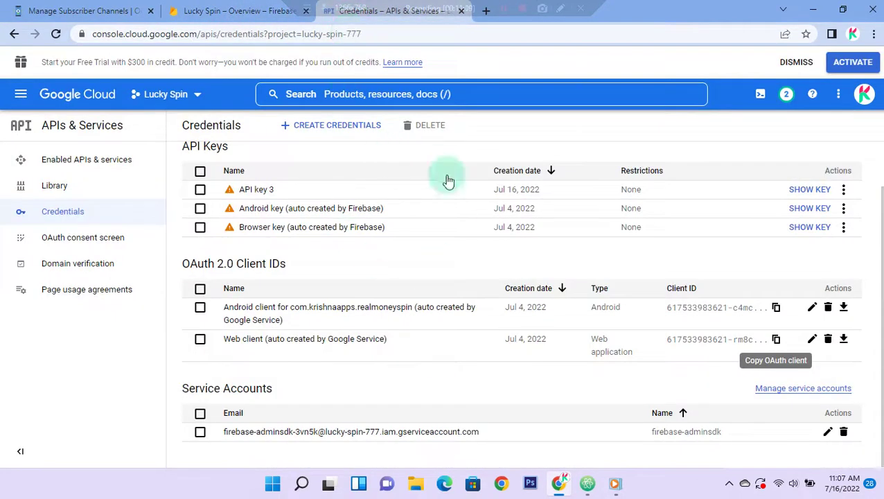
{"action": "left_click", "coordinate": [809, 194]}
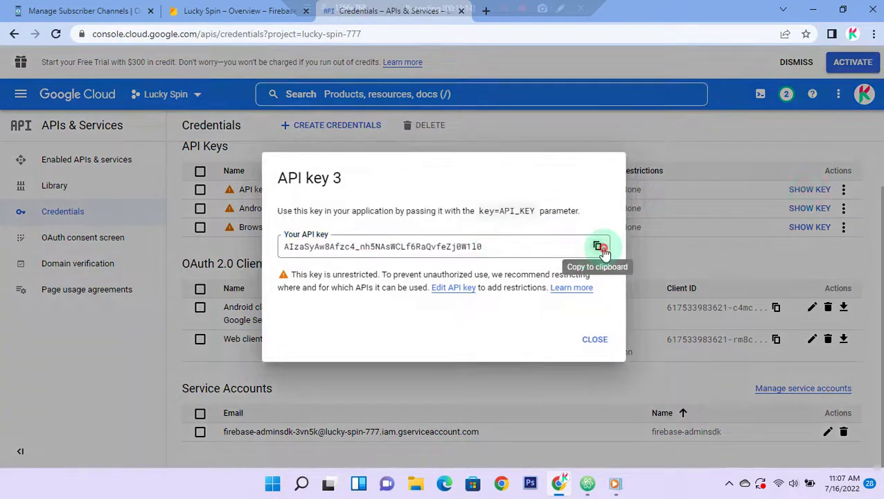
{"action": "left_click", "coordinate": [597, 246]}
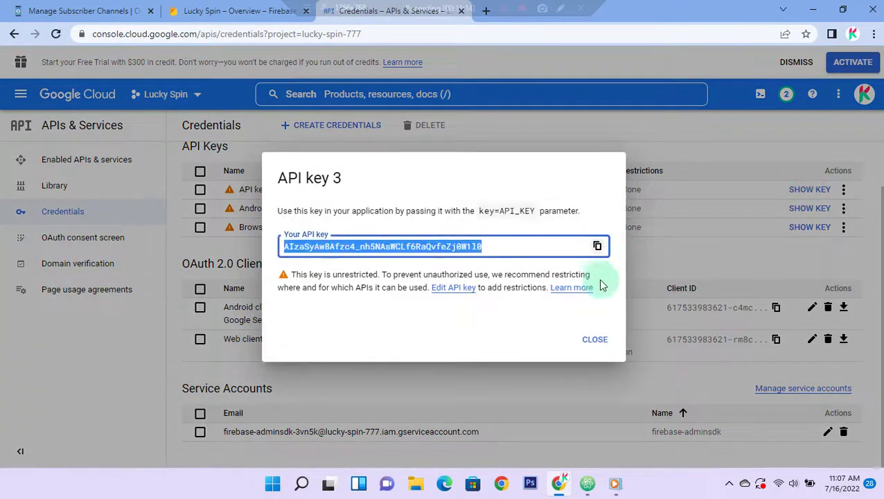
{"action": "left_click", "coordinate": [593, 339]}
{"action": "left_click", "coordinate": [84, 13]}
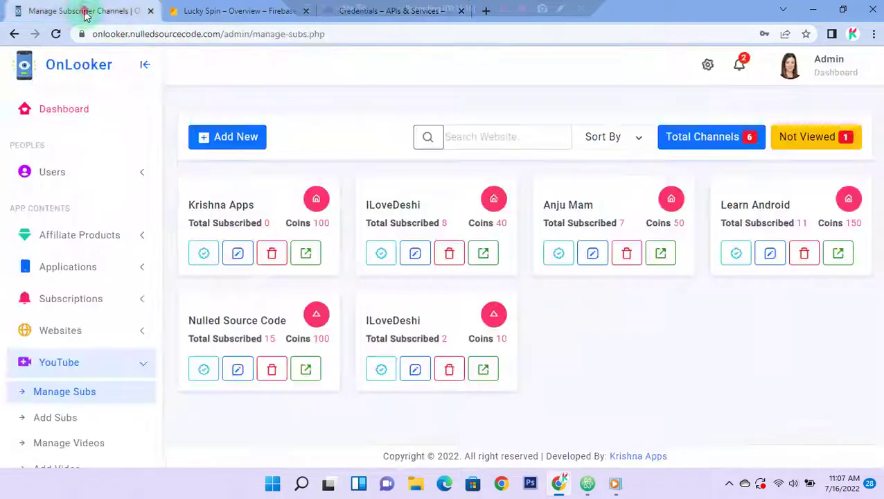
Step: Replace the YouTube API Key in App settings with the copied API key 3 and update
{"action": "left_click", "coordinate": [708, 72]}
{"action": "left_click", "coordinate": [531, 119]}
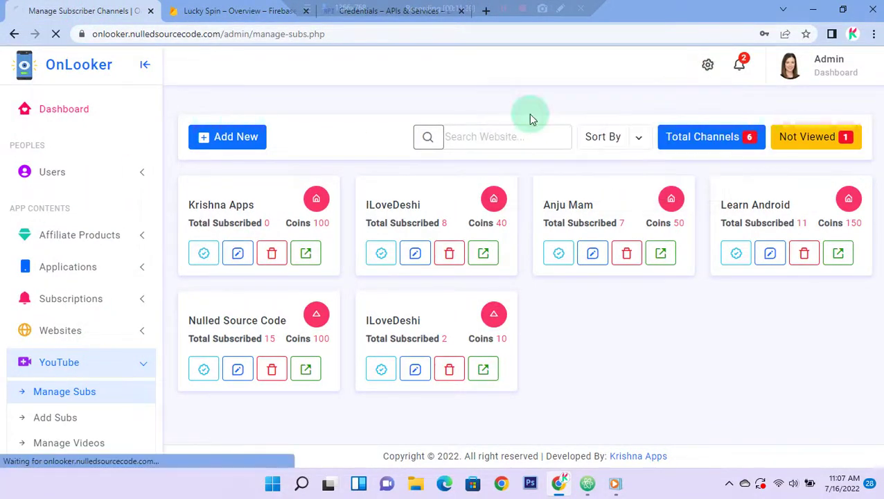
{"action": "scroll", "coordinate": [305, 300], "scroll_direction": "down", "scroll_amount": 3}
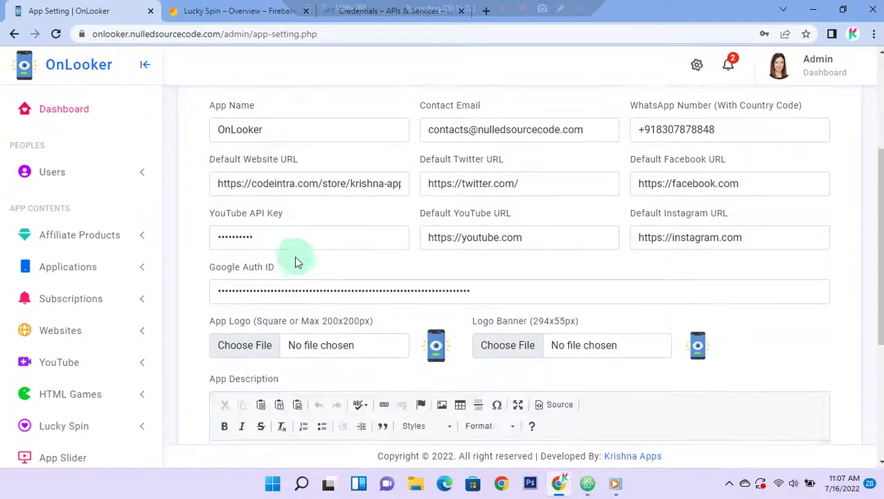
{"action": "double_click", "coordinate": [281, 236]}
{"action": "key", "text": "BackSpace"}
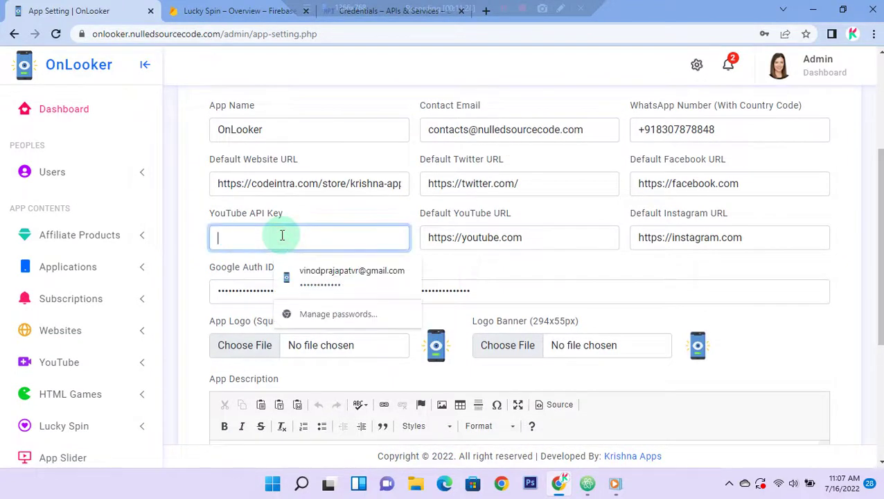
{"action": "right_click", "coordinate": [243, 240]}
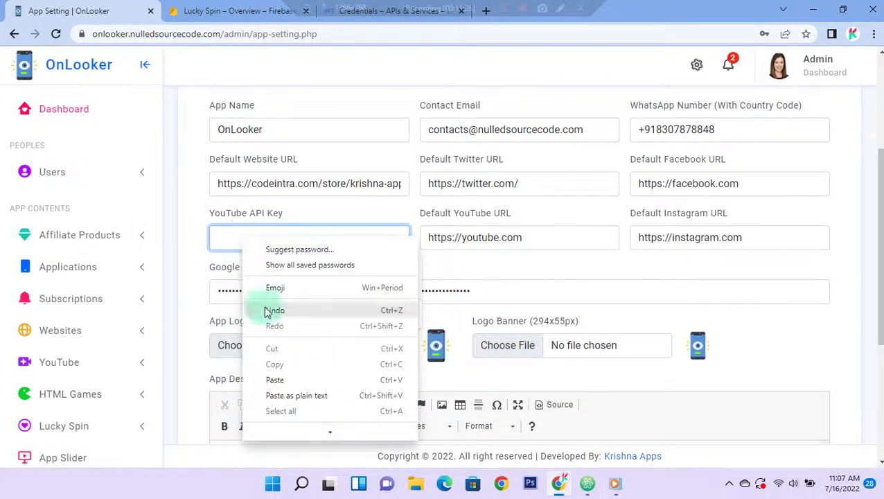
{"action": "left_click", "coordinate": [275, 379]}
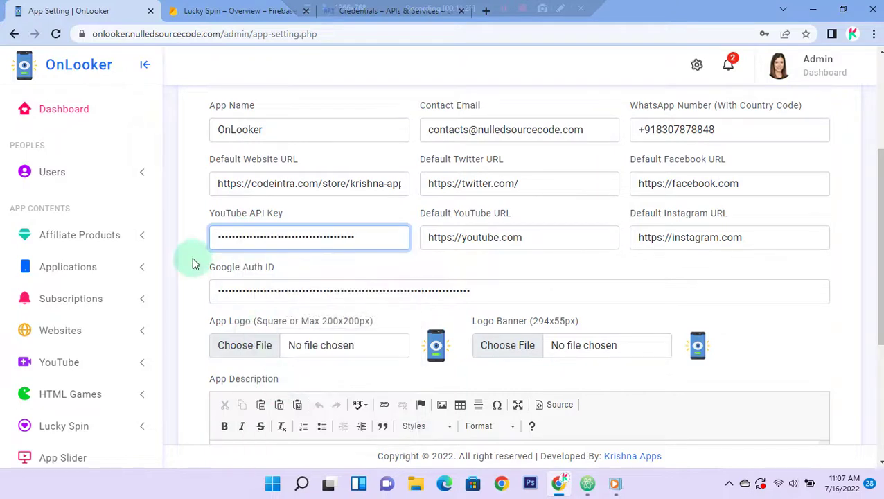
{"action": "scroll", "coordinate": [198, 281], "scroll_direction": "down", "scroll_amount": 3}
{"action": "left_click", "coordinate": [247, 372]}
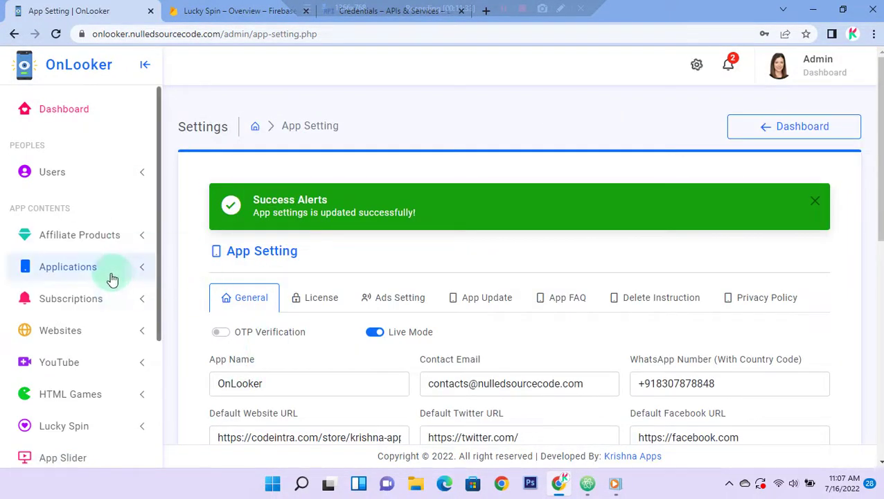
Step: Check YouTube > Manage Subs, which now lists all 6 channels with their images, then show the desktop
{"action": "scroll", "coordinate": [103, 339], "scroll_direction": "down", "scroll_amount": 1}
{"action": "left_click", "coordinate": [99, 294]}
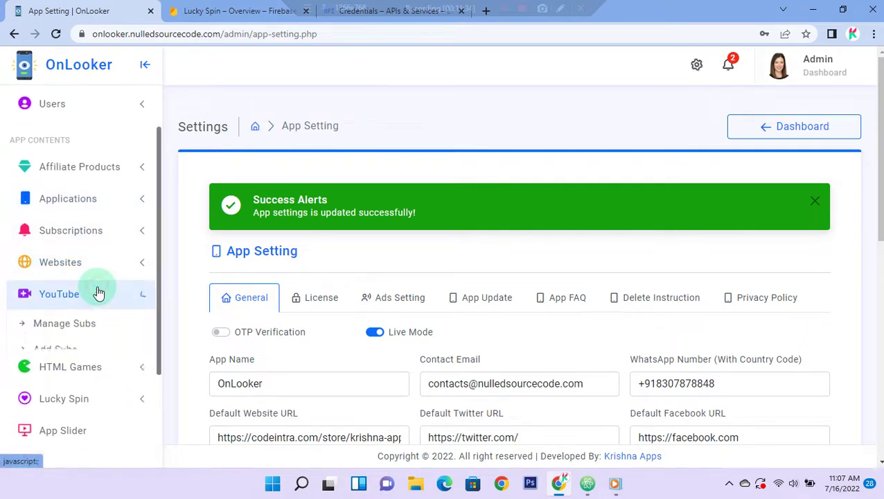
{"action": "scroll", "coordinate": [93, 285], "scroll_direction": "down", "scroll_amount": 1}
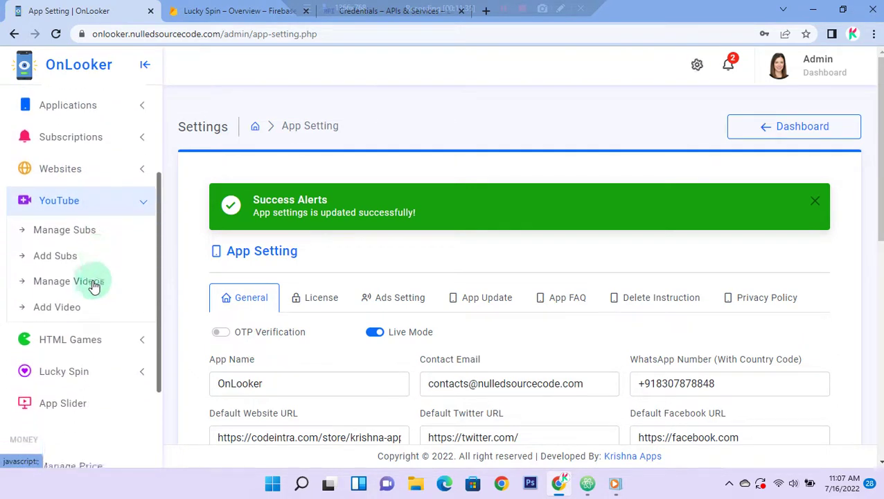
{"action": "left_click", "coordinate": [54, 234]}
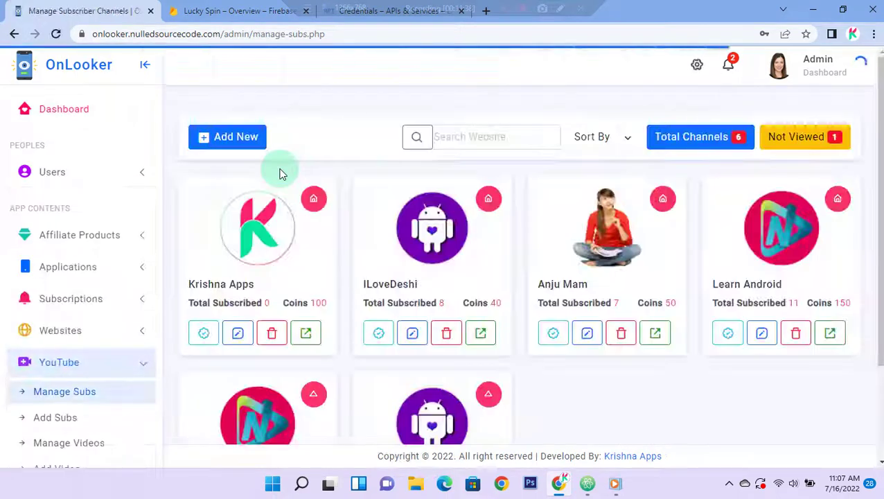
{"action": "scroll", "coordinate": [714, 289], "scroll_direction": "down", "scroll_amount": 2}
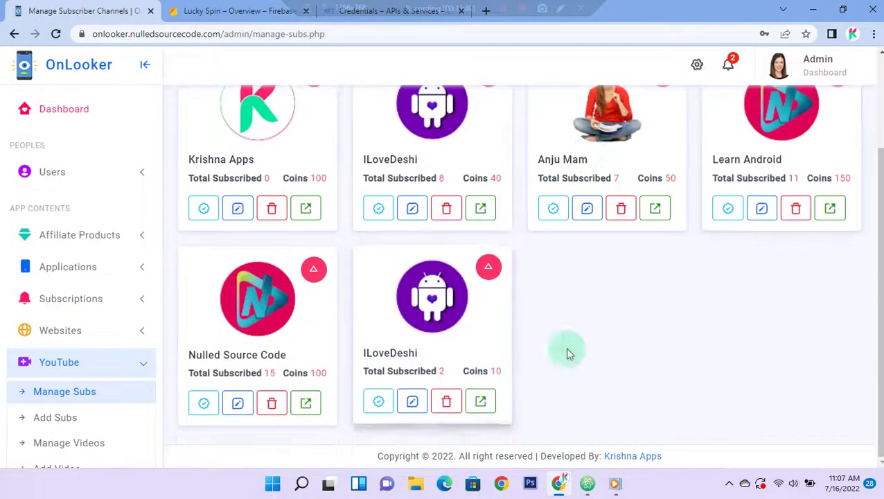
{"action": "scroll", "coordinate": [383, 232], "scroll_direction": "up", "scroll_amount": 2}
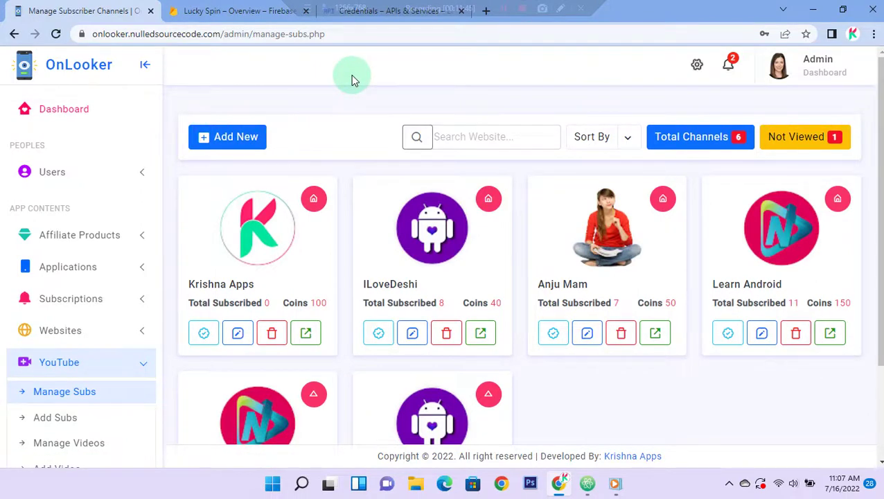
{"action": "key", "text": "super+d"}
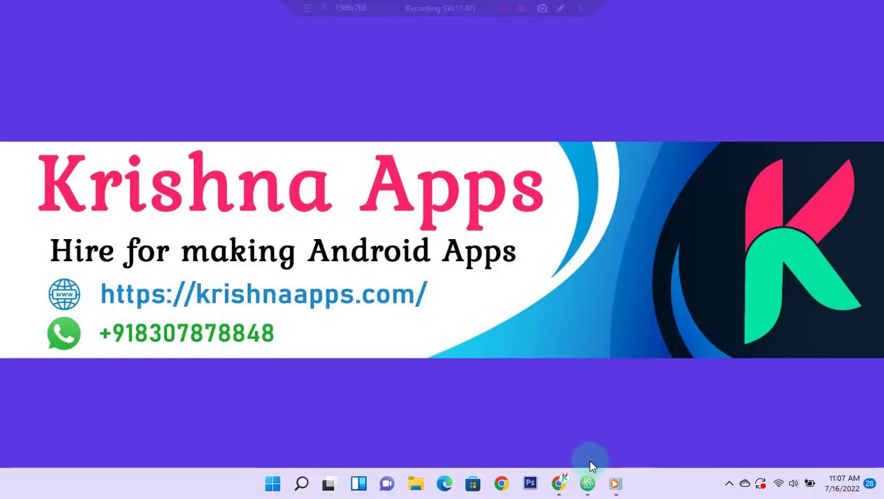
Step: Replace lines 20–22 of the Atom note with the closing line 'Thanks for watching.'
{"action": "left_click", "coordinate": [588, 483]}
{"action": "key", "text": "Return"}
{"action": "key", "text": "Return"}
{"action": "key", "text": "Return"}
{"action": "key", "text": "Return"}
{"action": "key", "text": "Return"}
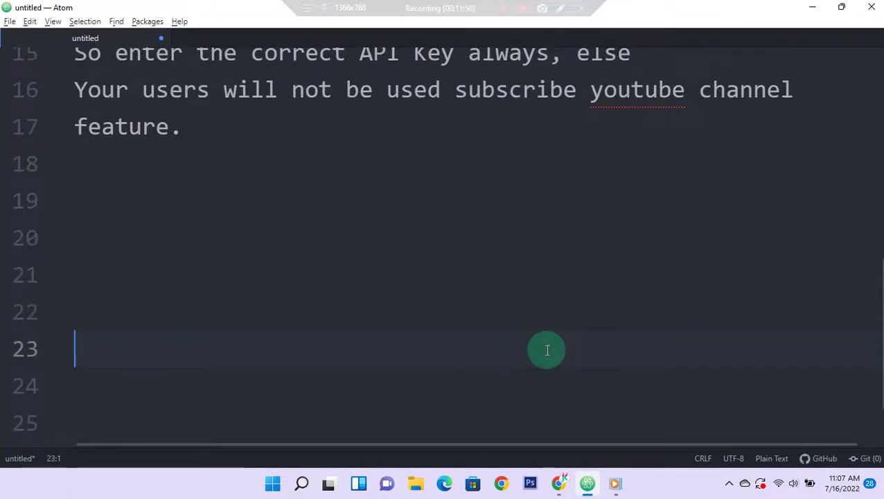
{"action": "key", "text": "Up"}
{"action": "key", "text": "Up"}
{"action": "key", "text": "Up"}
{"action": "left_click", "coordinate": [547, 350], "text": "shift"}
{"action": "type", "text": "T"}
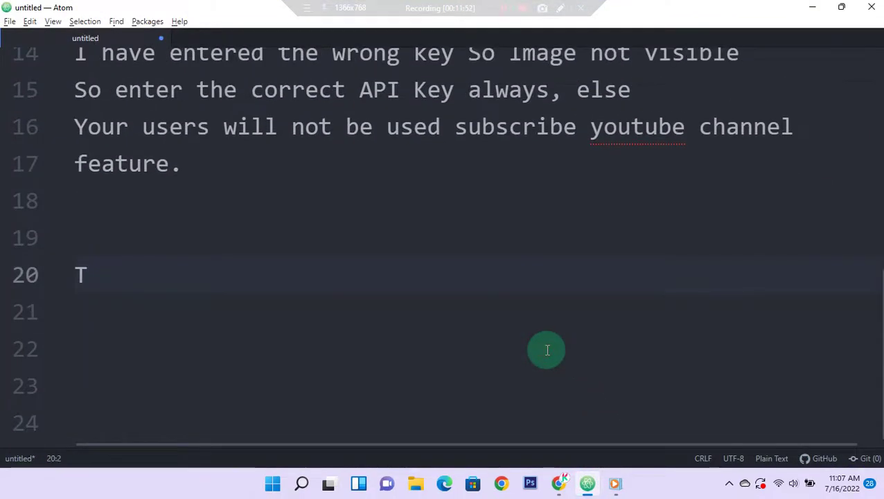
{"action": "type", "text": "hanks f"}
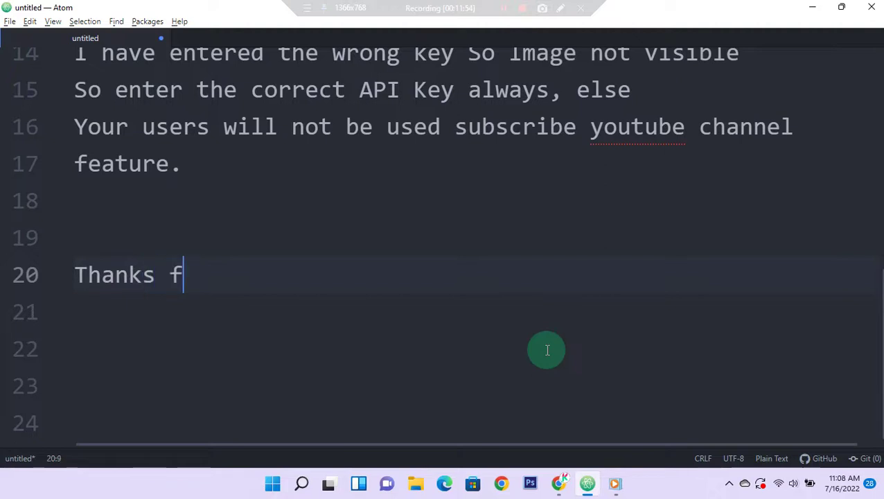
{"action": "type", "text": "or watching."}
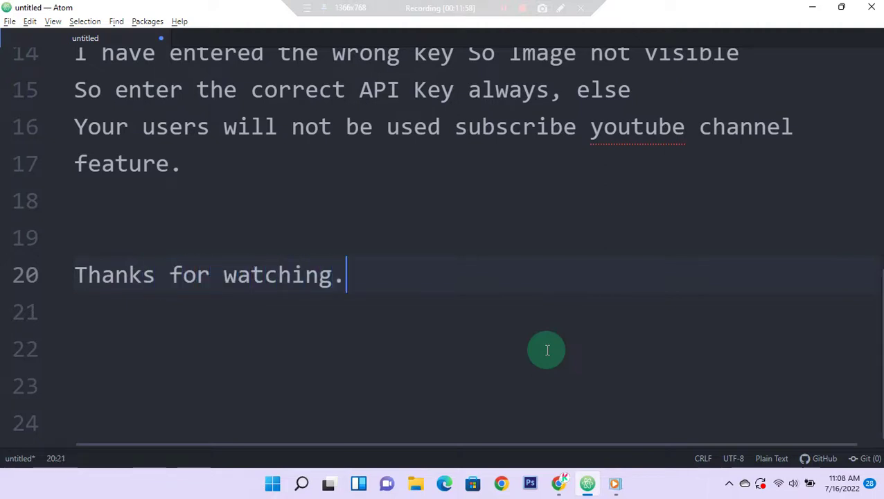
{"action": "key", "text": "Return"}
{"action": "key", "text": "super+d"}
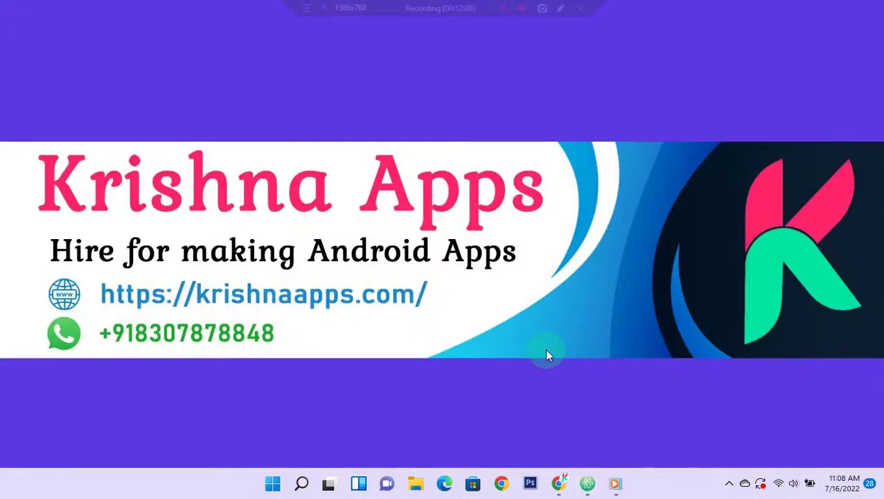